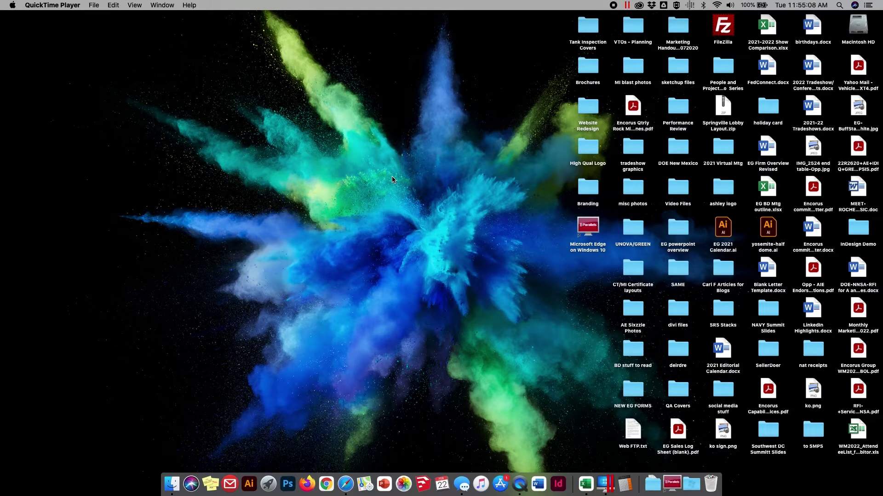
# Launch Adobe InDesign 2022 from the Dock.
pyautogui.click(559, 480)
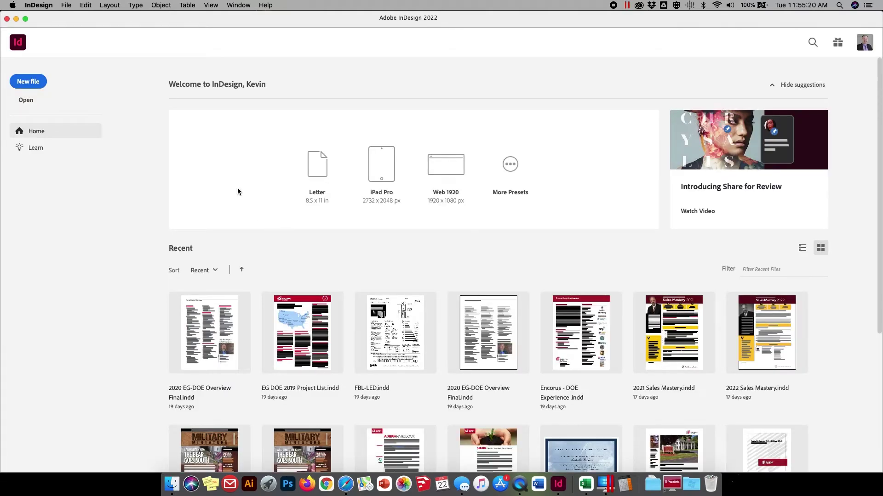
# Open the most recent résumé document from File > Open Recent.
pyautogui.click(66, 5)
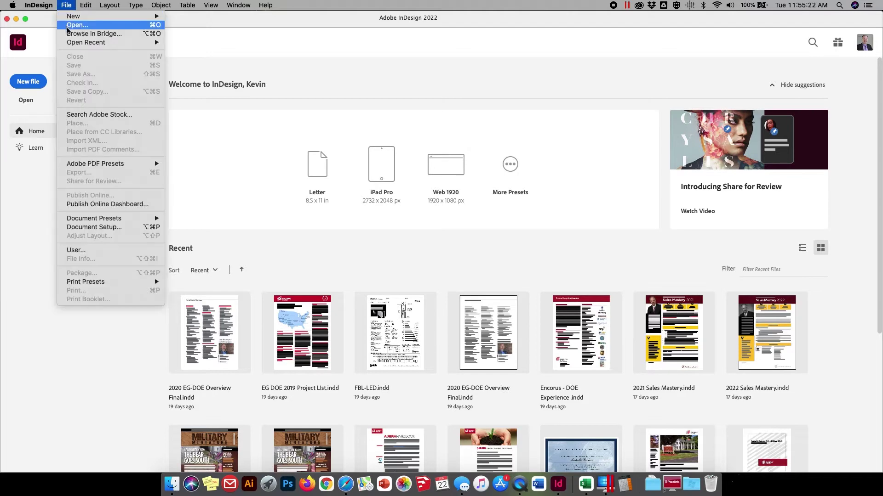
pyautogui.moveTo(71, 43)
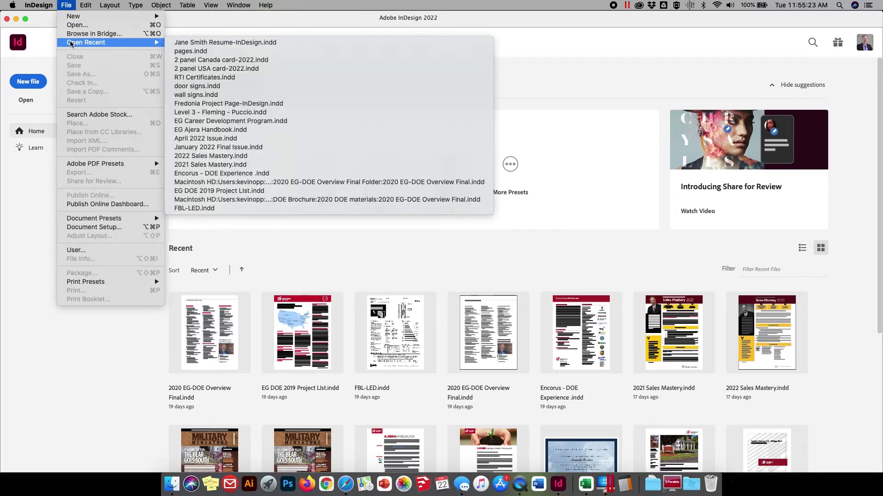
pyautogui.click(190, 42)
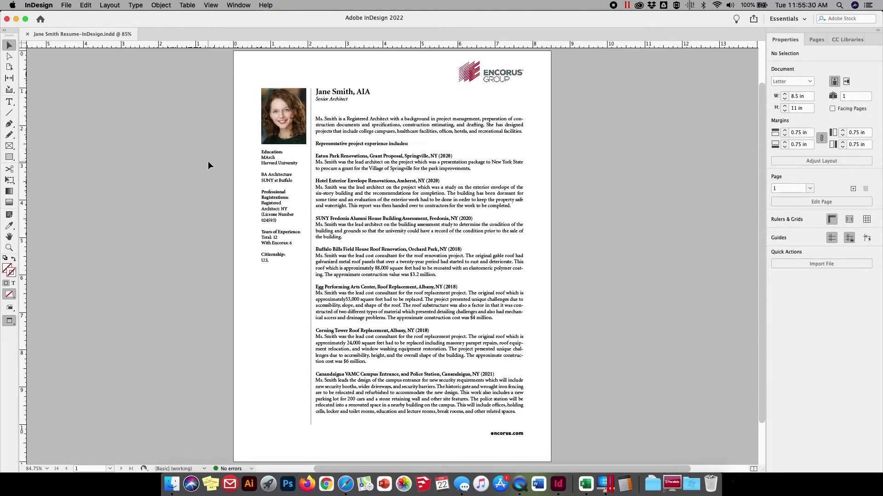
# Switch the résumé to Normal screen mode so guides and frame edges show.
pyautogui.click(211, 6)
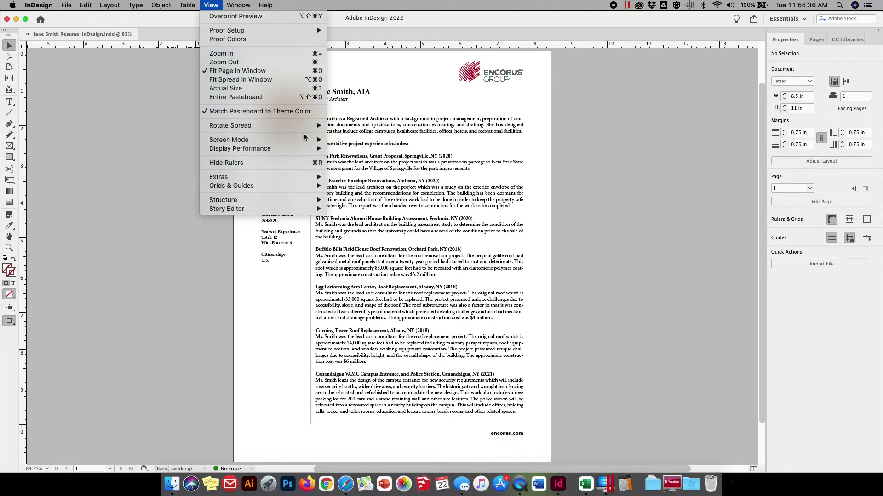
pyautogui.moveTo(304, 140)
pyautogui.click(348, 145)
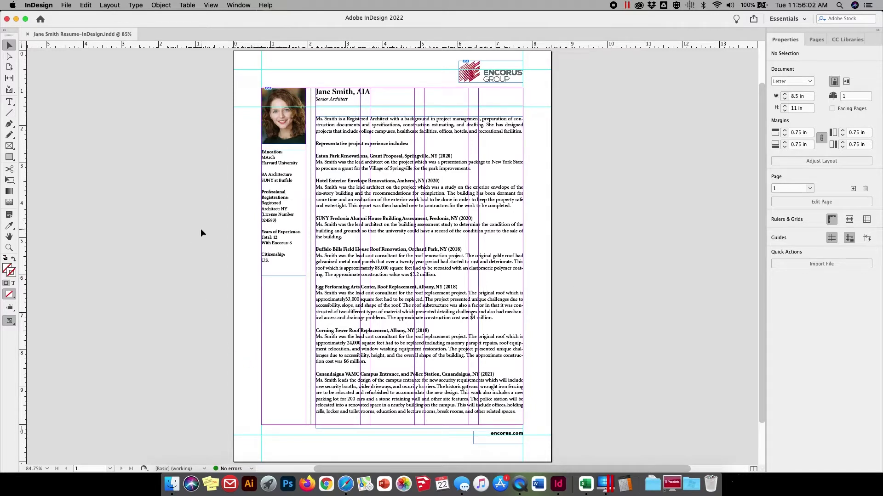
pyautogui.click(68, 6)
# Start a new document with Print intent and Facing Pages turned off.
pyautogui.moveTo(72, 17)
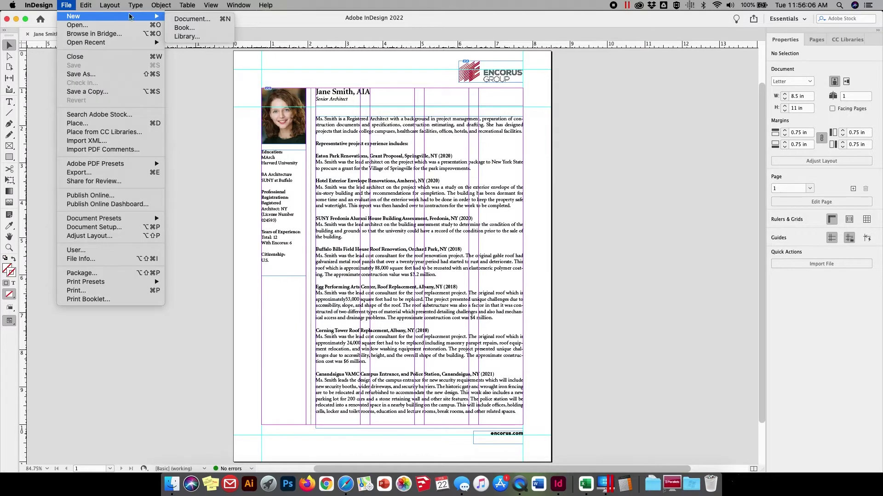
pyautogui.click(187, 19)
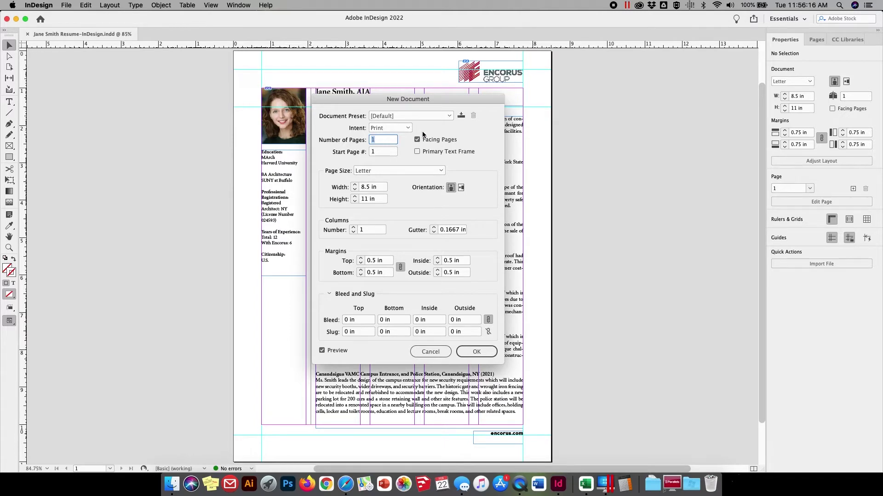
pyautogui.click(398, 129)
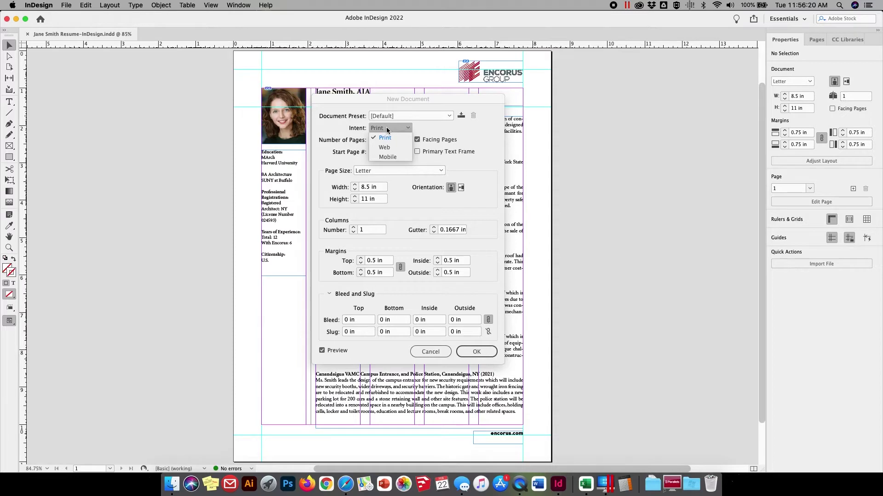
pyautogui.click(389, 130)
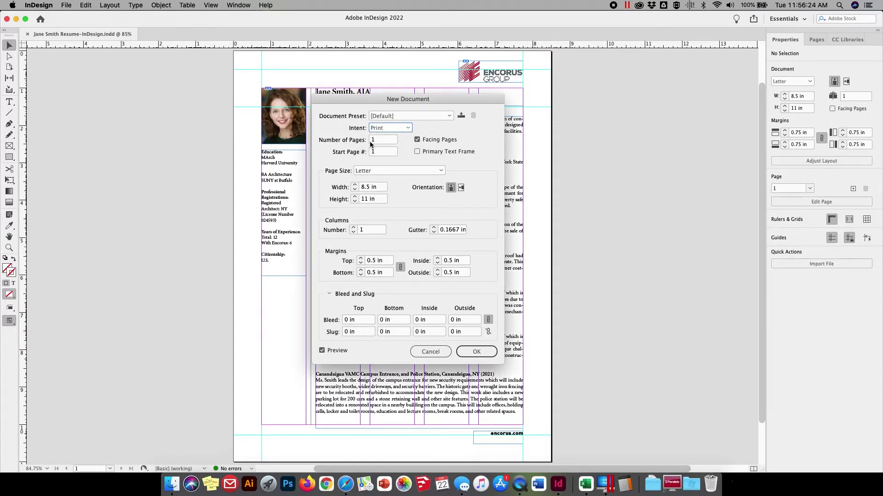
pyautogui.click(417, 141)
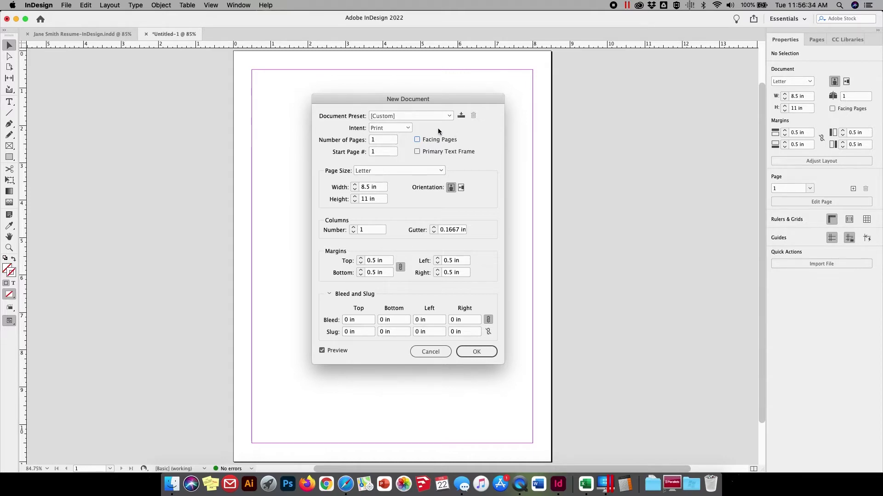
# Raise the column count to 5 and the gutter to 0.25 in.
pyautogui.click(353, 227)
pyautogui.click(354, 227)
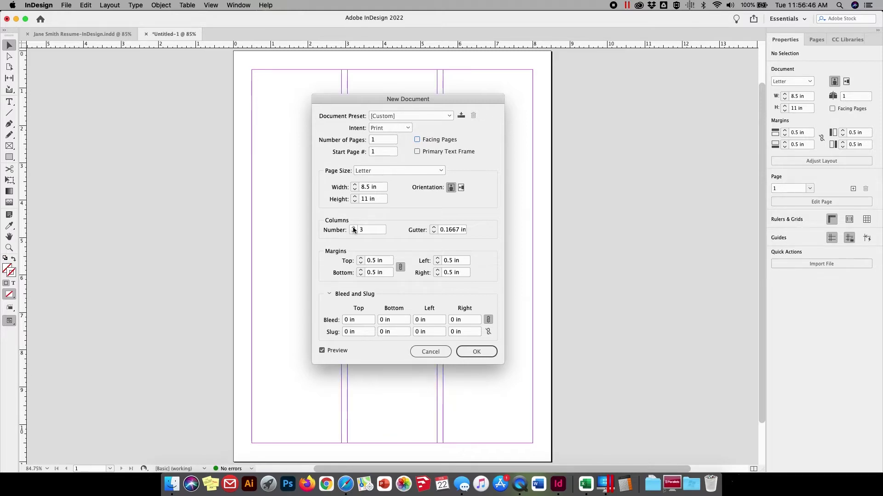
pyautogui.click(354, 227)
pyautogui.click(353, 227)
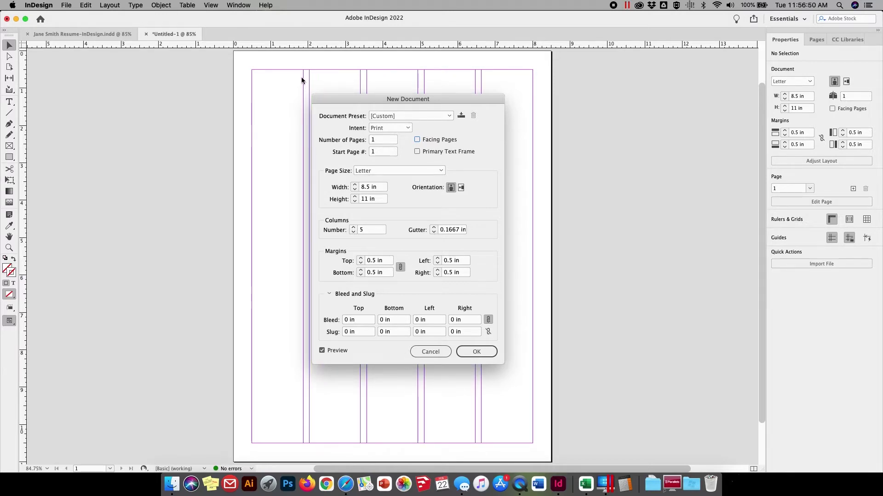
pyautogui.click(433, 227)
pyautogui.click(434, 227)
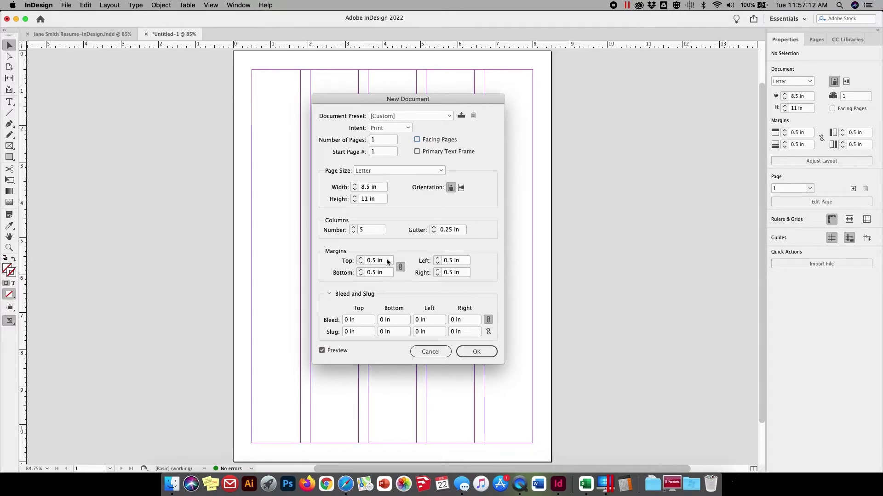
# Set all margins to 1 in, then unlink them and lower the left margin to 0.75 in.
pyautogui.moveTo(382, 260); pyautogui.dragTo(351, 261)
pyautogui.write('1')
pyautogui.press('Tab')
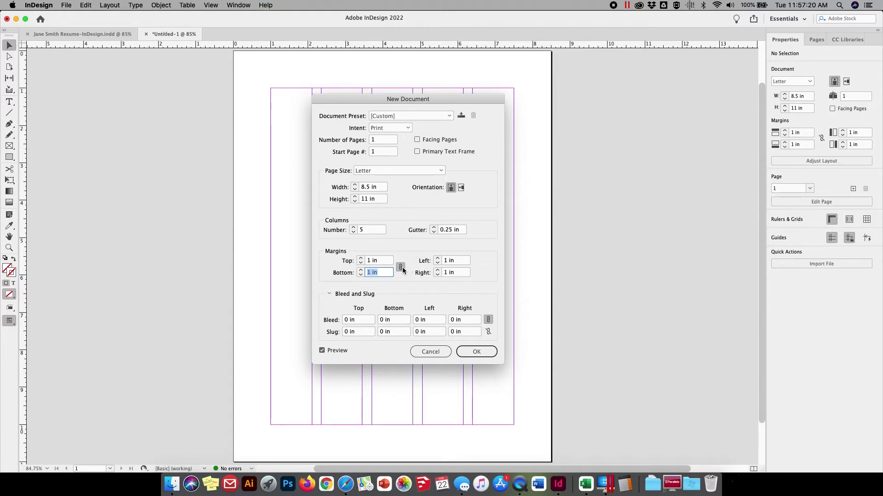
pyautogui.click(401, 268)
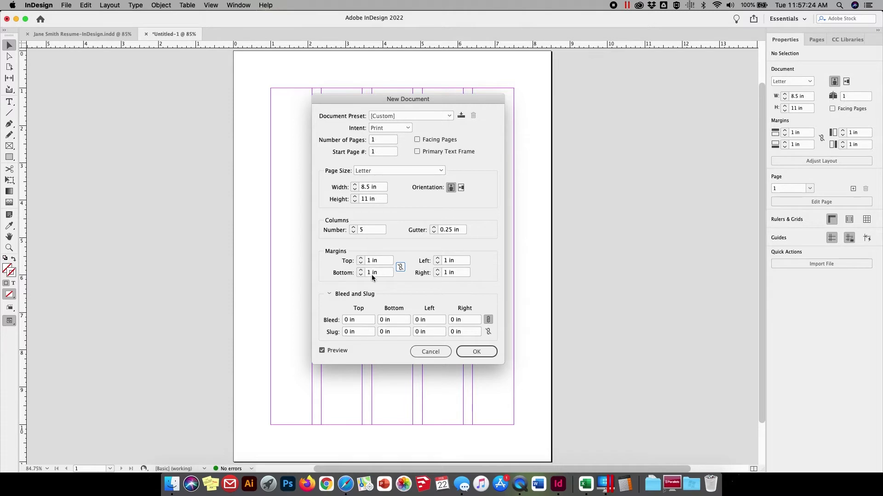
pyautogui.click(437, 264)
pyautogui.click(437, 264)
pyautogui.click(437, 263)
pyautogui.click(438, 264)
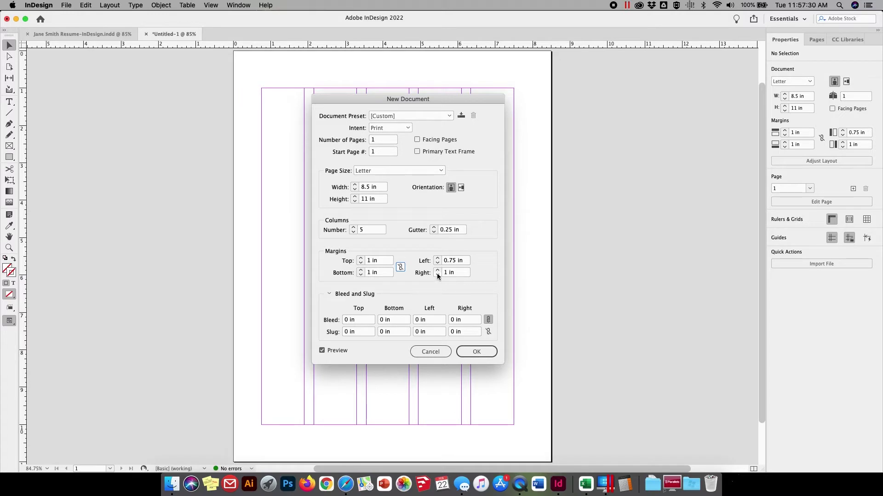
# Lower the right margin to 0.75 in and create the five-column Letter document.
pyautogui.click(437, 275)
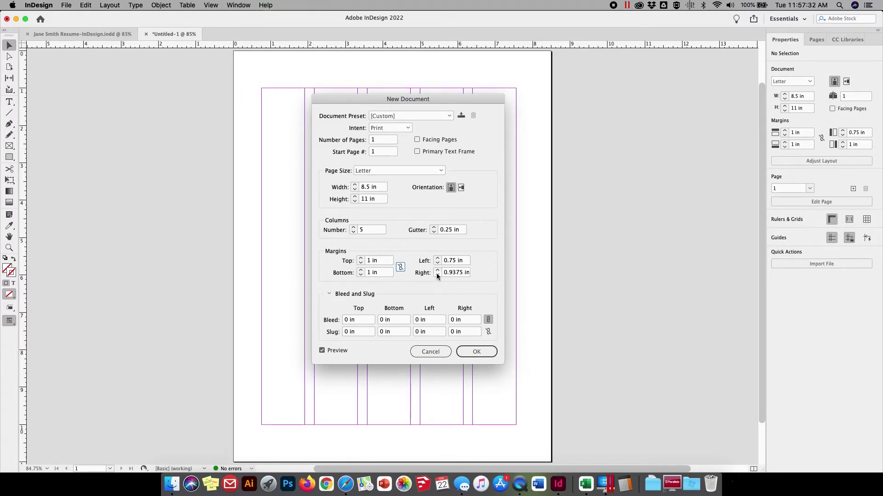
pyautogui.click(437, 275)
pyautogui.click(438, 276)
pyautogui.click(437, 275)
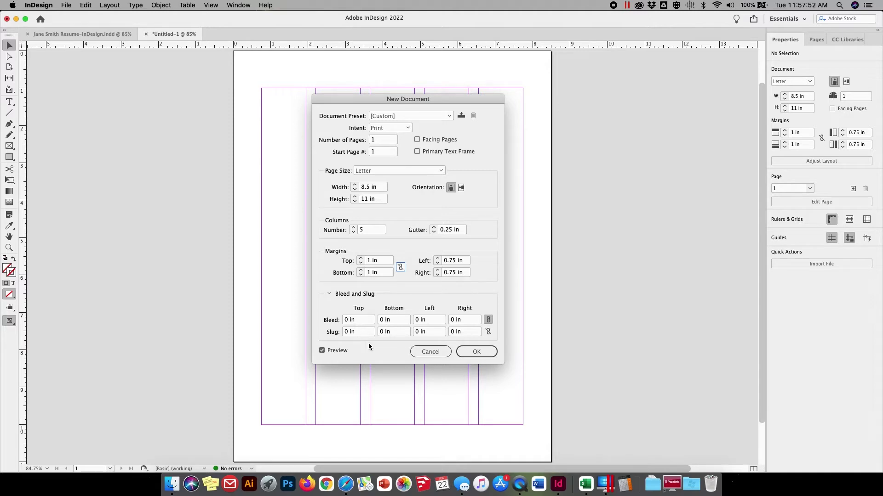
pyautogui.click(477, 352)
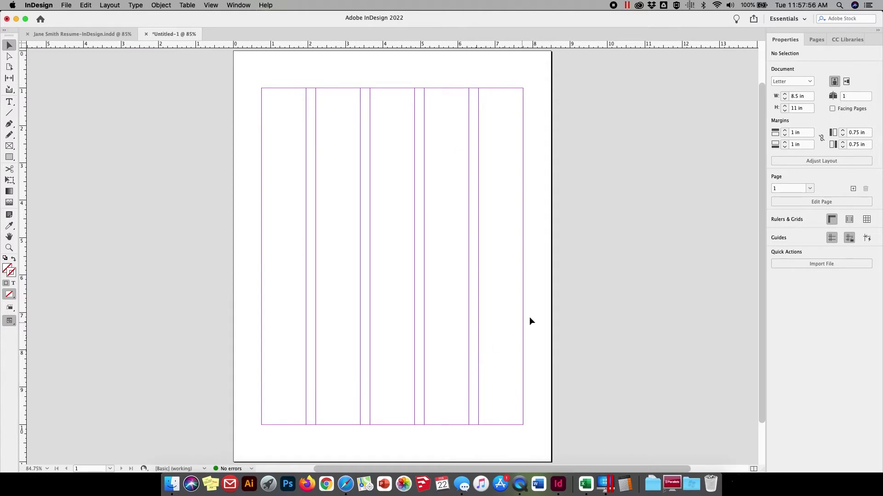
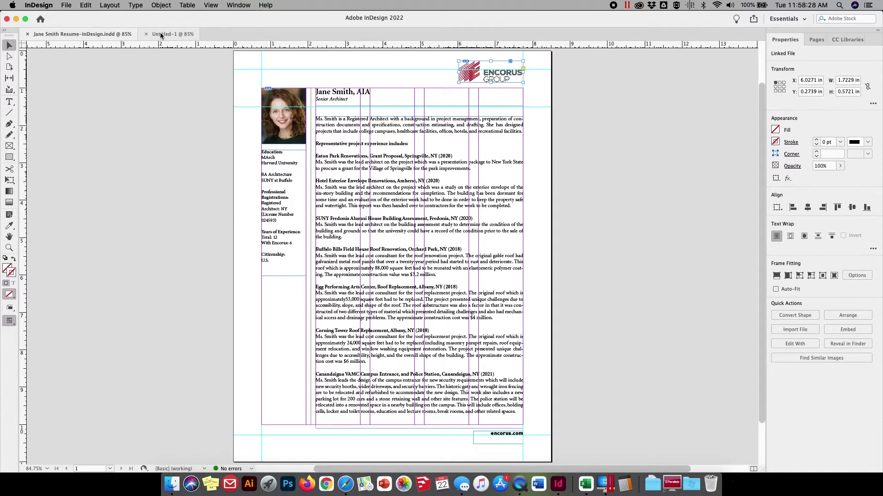
# In Untitled-1, draw an empty 2.6 × 1.04 in rectangle frame at the page's top right.
pyautogui.click(171, 35)
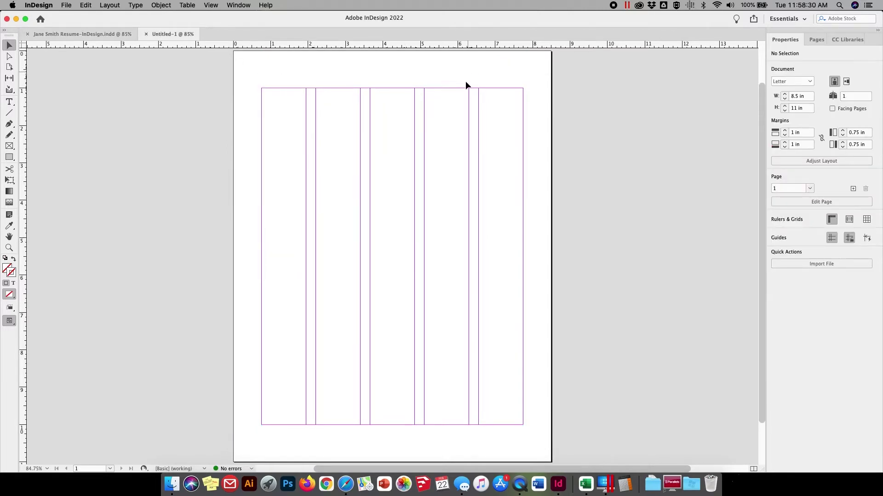
pyautogui.click(8, 147)
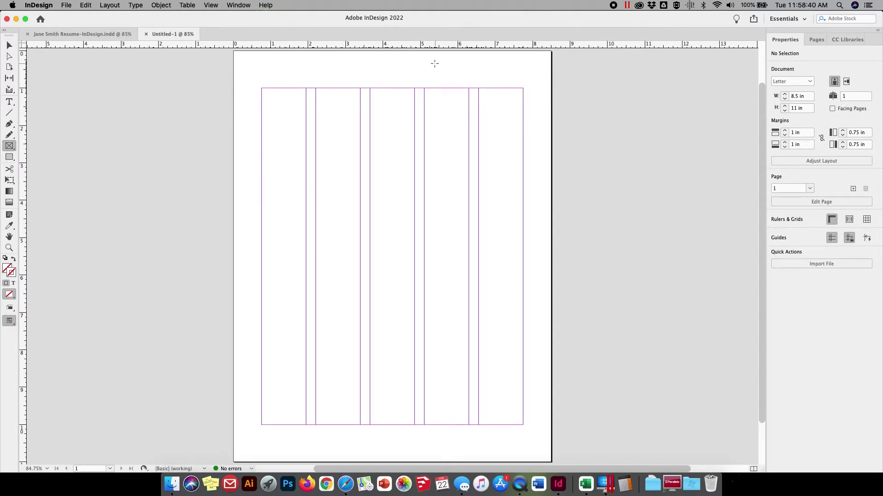
pyautogui.moveTo(432, 58); pyautogui.dragTo(529, 97)
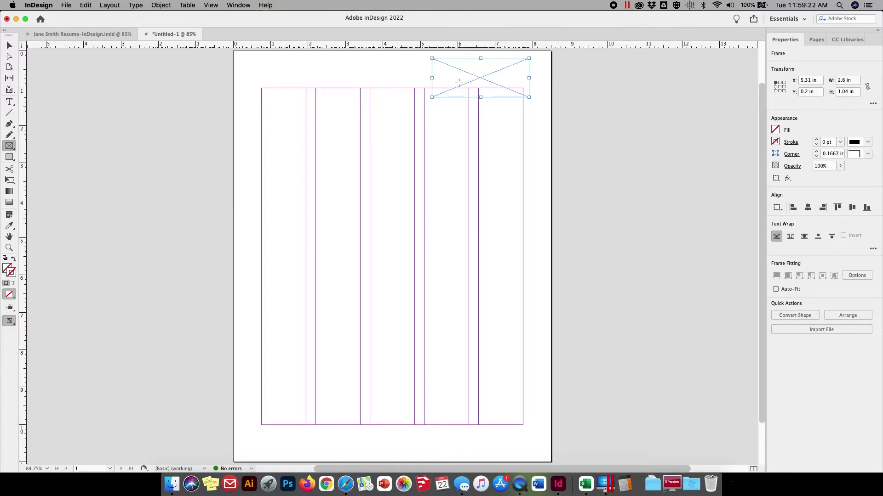
pyautogui.click(66, 5)
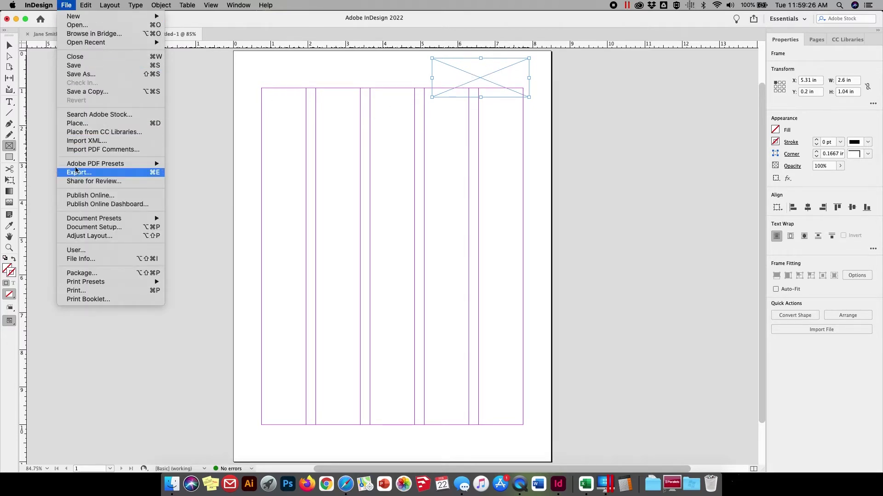
# Place Encorus Group - Horizontal.eps into the selected top-right frame.
pyautogui.click(78, 123)
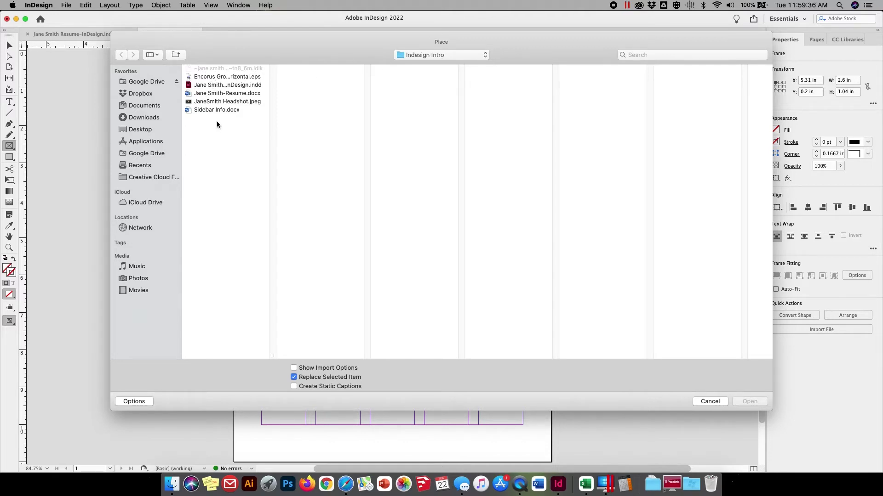
pyautogui.click(205, 76)
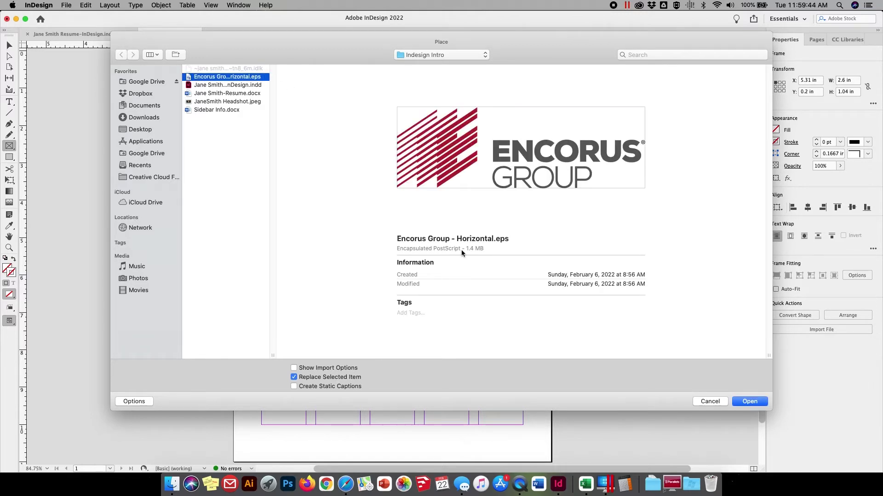
pyautogui.click(748, 403)
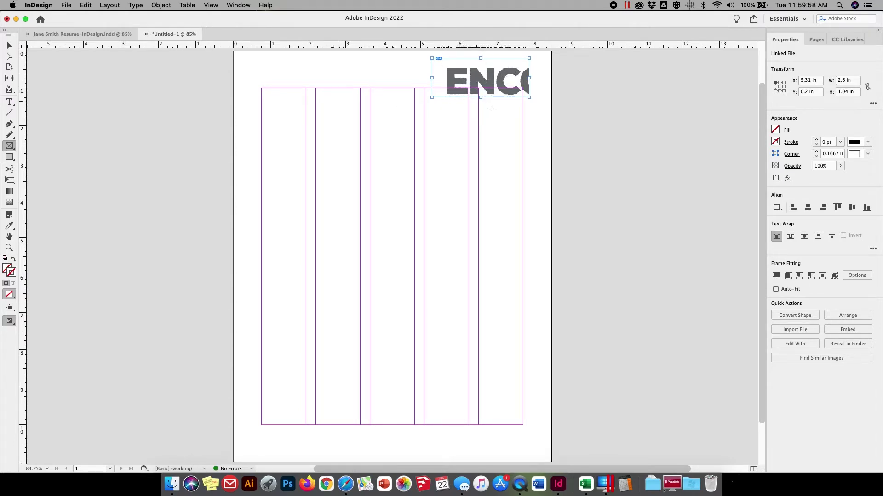
# Fit the logo content proportionally inside its frame.
pyautogui.click(160, 5)
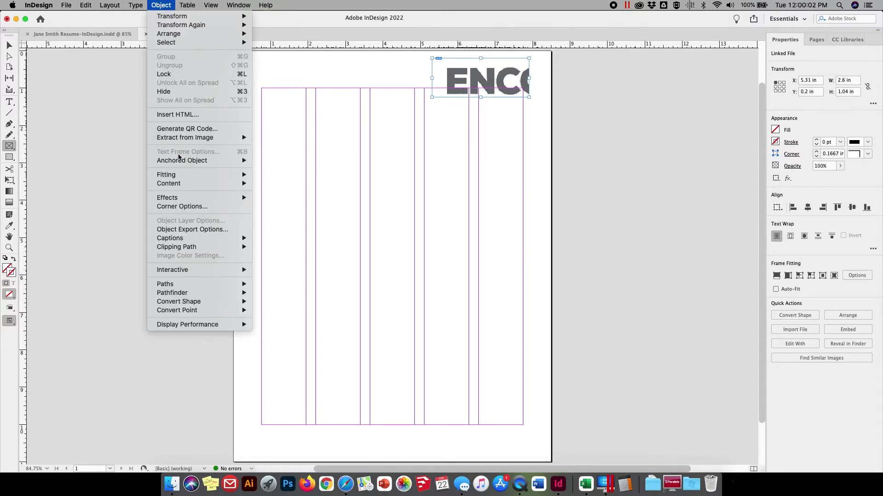
pyautogui.moveTo(179, 177)
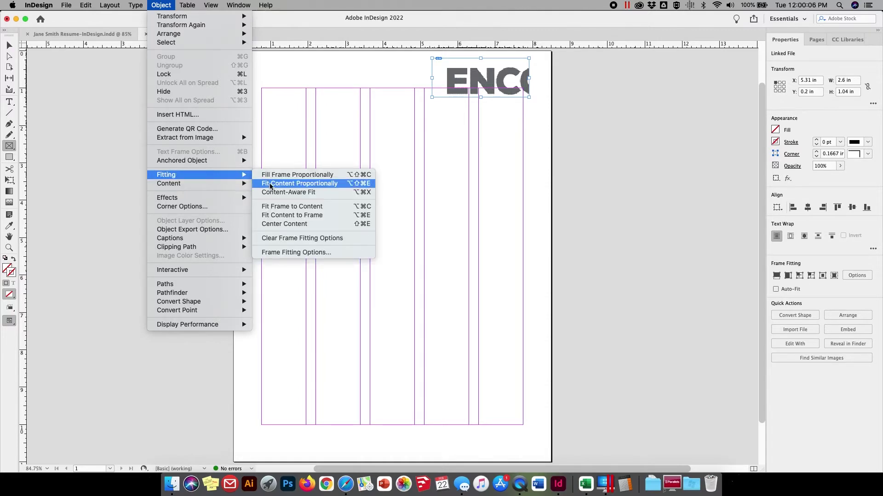
pyautogui.click(270, 184)
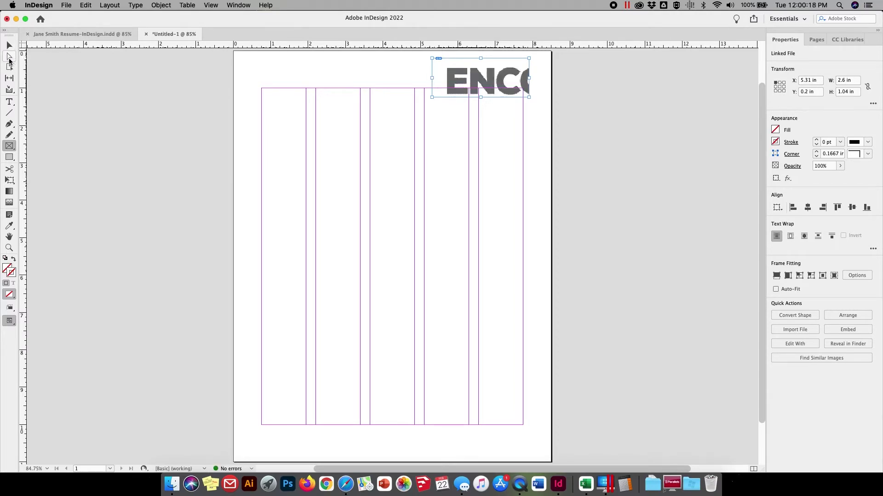
# Shrink the logo image to about 2.27 × 0.74 in and nudge it up near the frame's top.
pyautogui.click(7, 59)
pyautogui.click(463, 81)
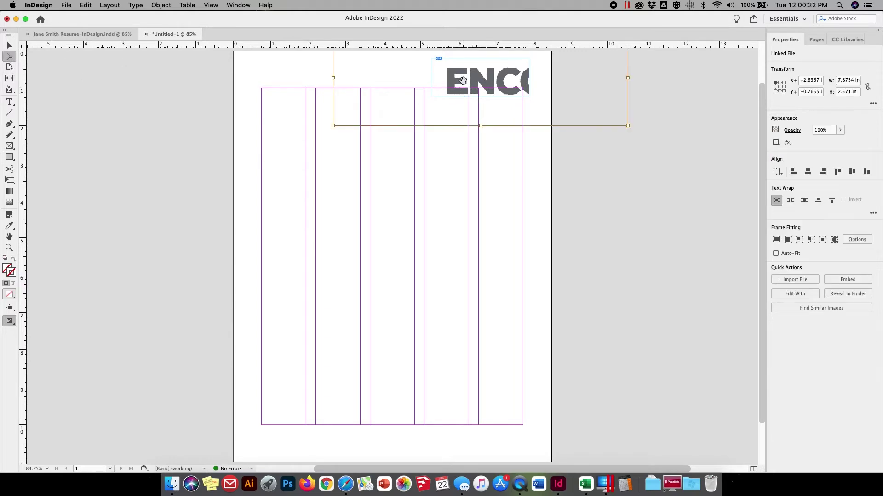
pyautogui.scroll(4, 463, 80)
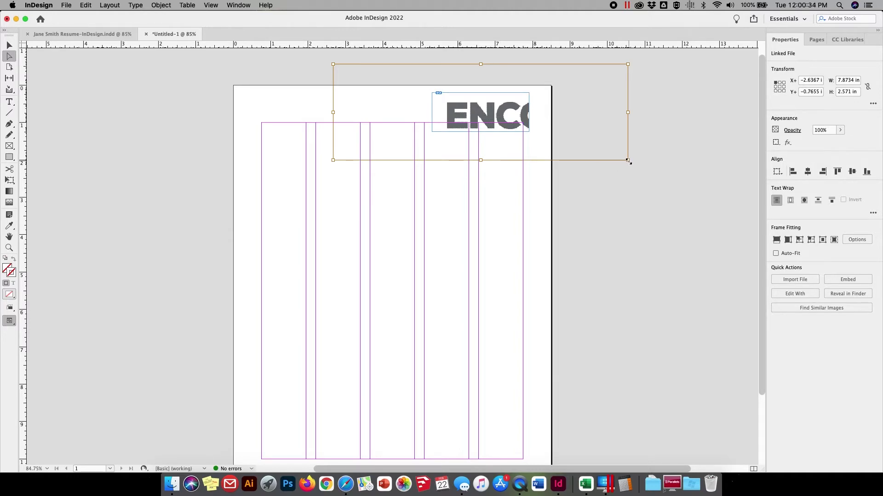
pyautogui.moveTo(628, 160); pyautogui.dragTo(508, 126)
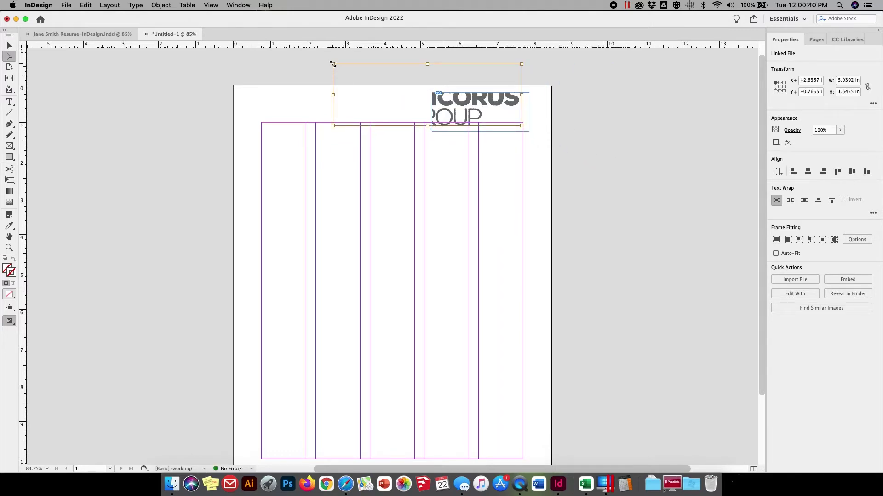
pyautogui.moveTo(332, 65); pyautogui.dragTo(437, 98)
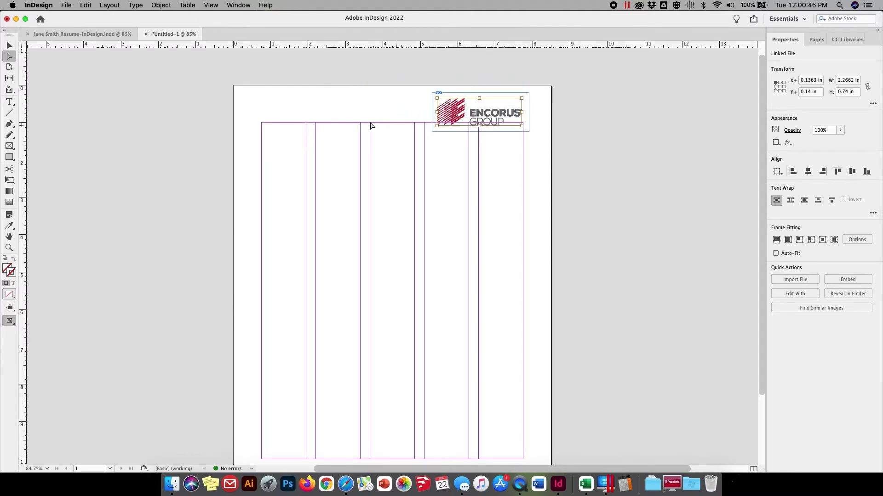
pyautogui.press('Up')
pyautogui.press('Up')
pyautogui.press('Up')
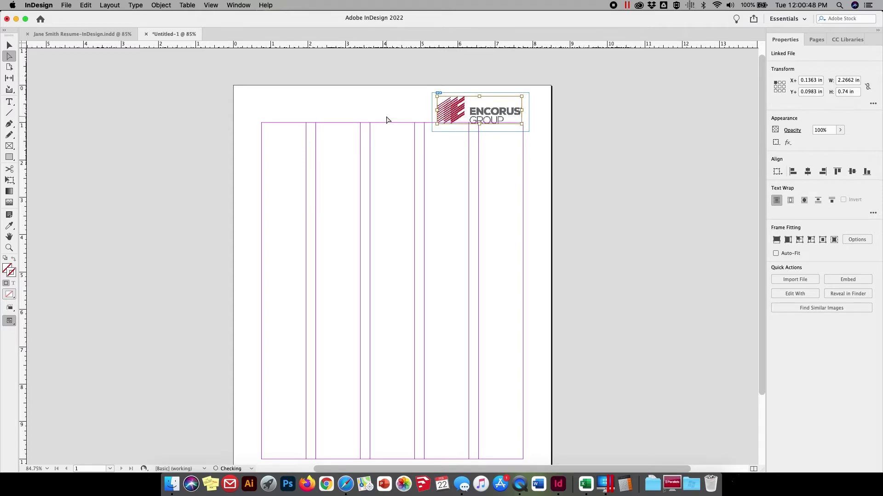
pyautogui.press('Up')
pyautogui.press('Up')
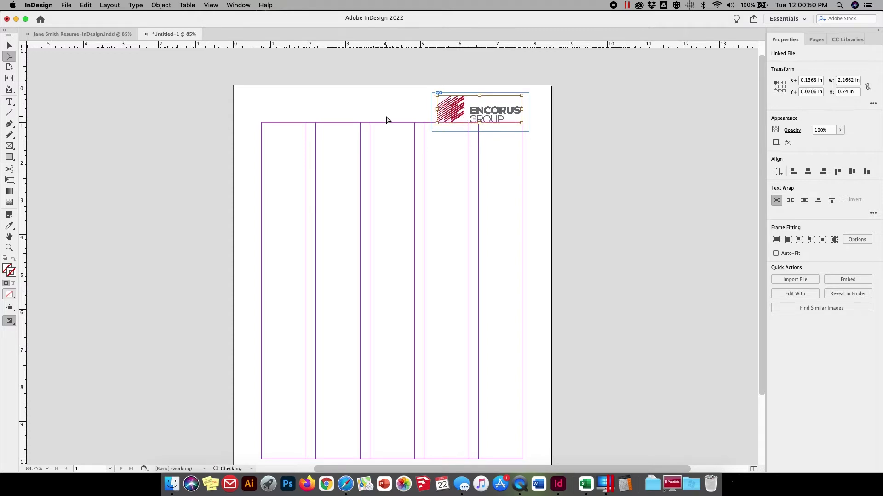
pyautogui.press('Up')
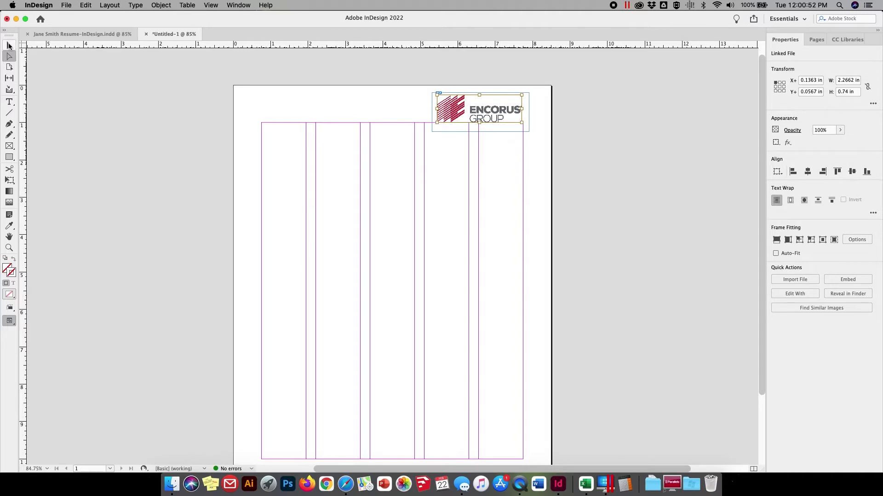
pyautogui.click(9, 46)
pyautogui.click(292, 133)
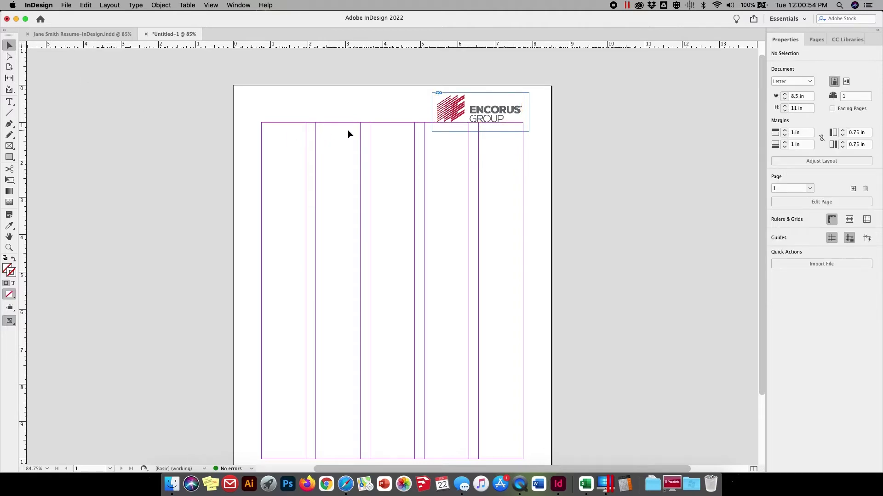
# Zoom in on the logo frame, select it, and compare it with the finished resume.
pyautogui.click(14, 249)
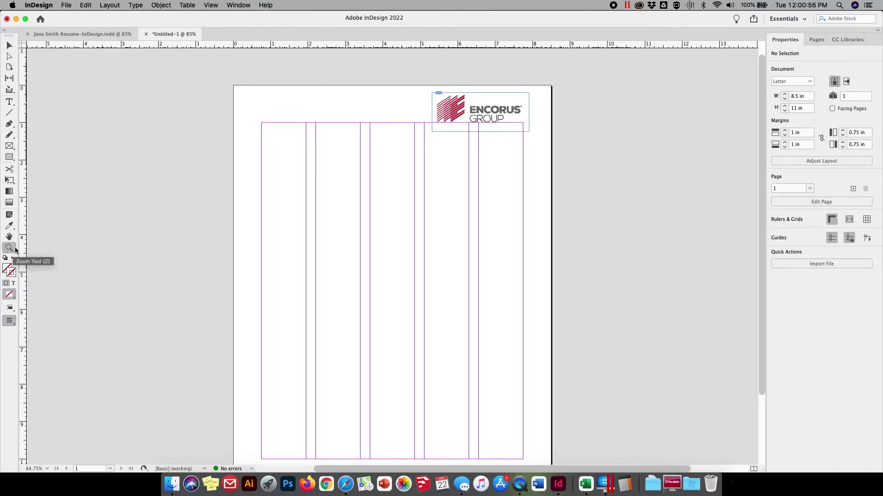
pyautogui.moveTo(398, 85); pyautogui.dragTo(597, 162)
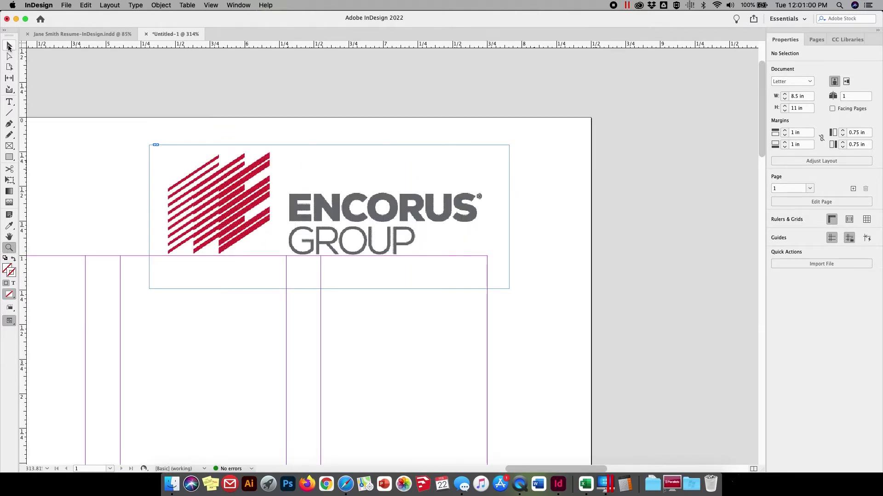
pyautogui.click(9, 47)
pyautogui.click(449, 149)
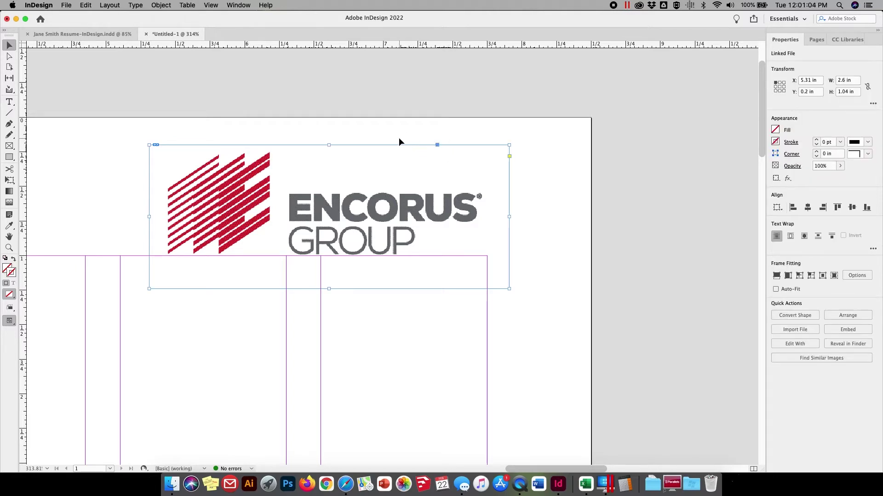
pyautogui.click(69, 35)
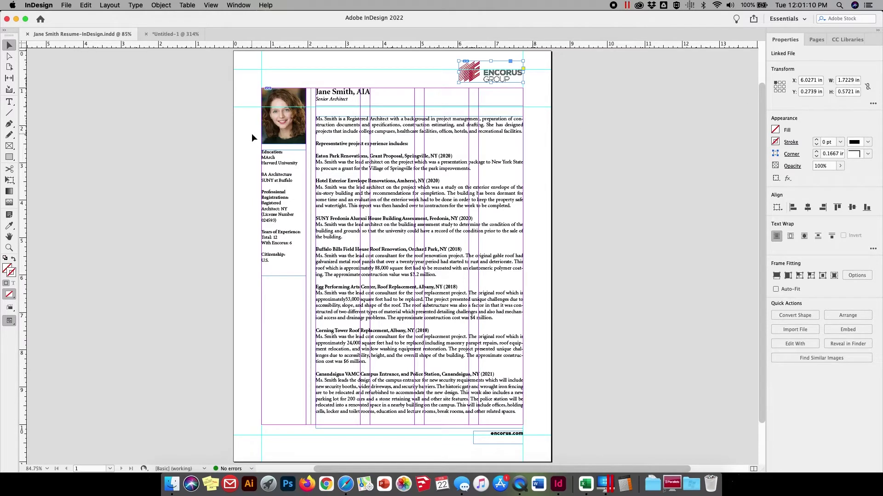
pyautogui.click(159, 35)
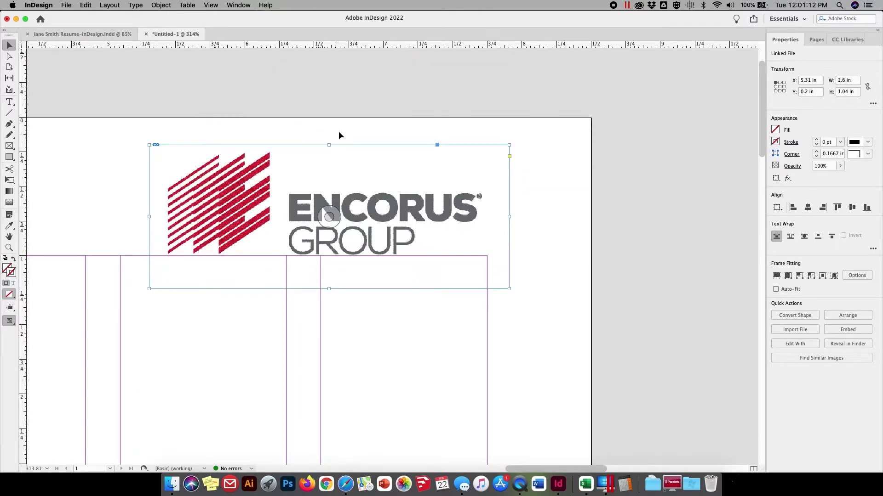
# Set the logo frame width to 1.72 in and move it to the right.
pyautogui.click(853, 81)
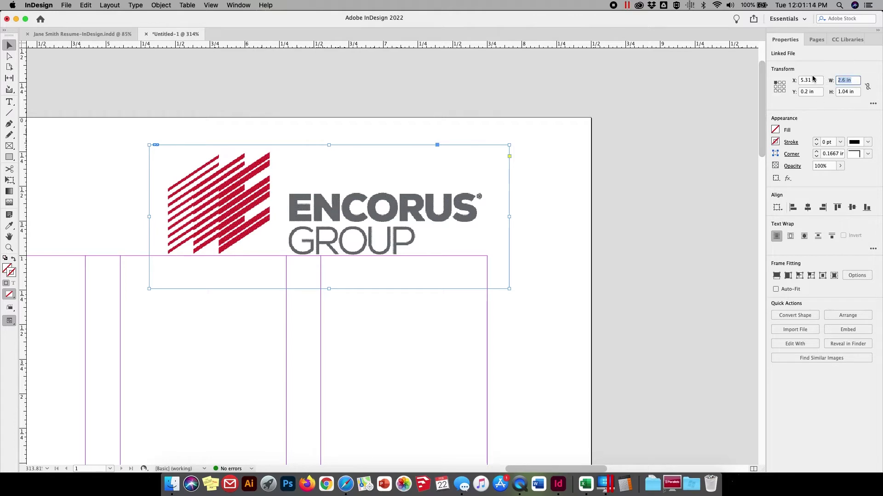
pyautogui.write('1.72')
pyautogui.press('Return')
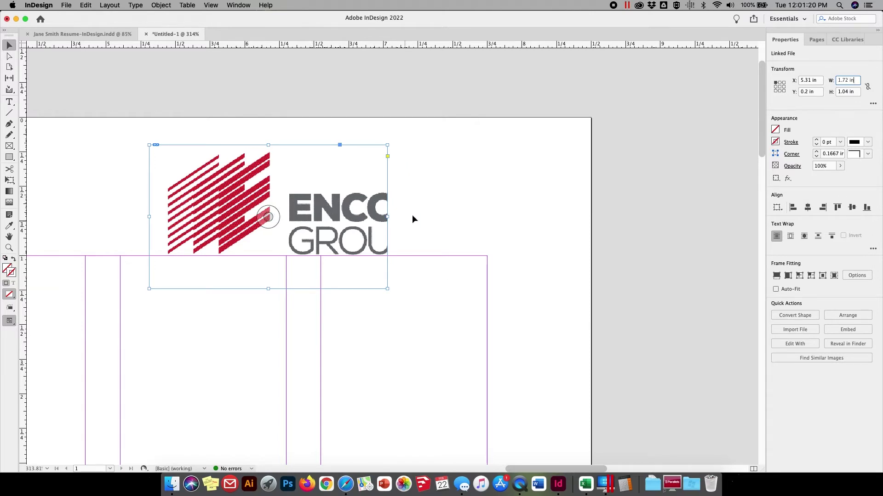
pyautogui.moveTo(196, 214); pyautogui.dragTo(296, 208)
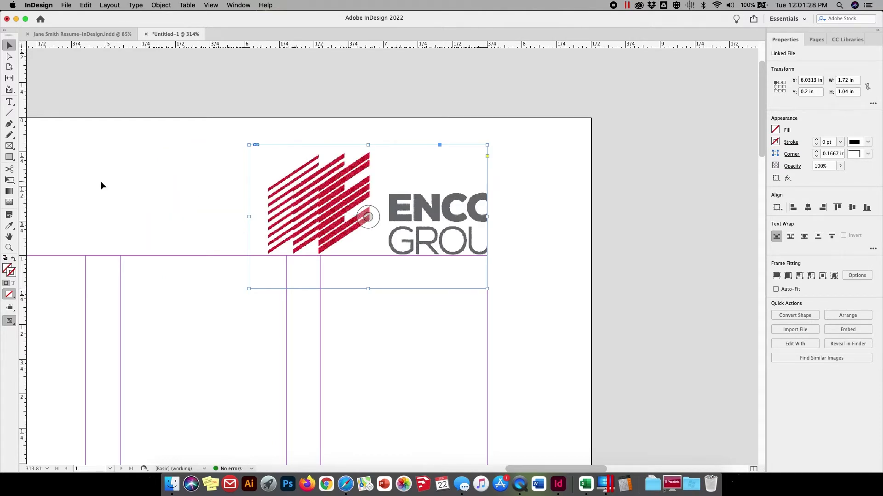
# Resize the logo image to about 1.69 × 0.55 in along the frame's bottom.
pyautogui.click(9, 58)
pyautogui.click(323, 187)
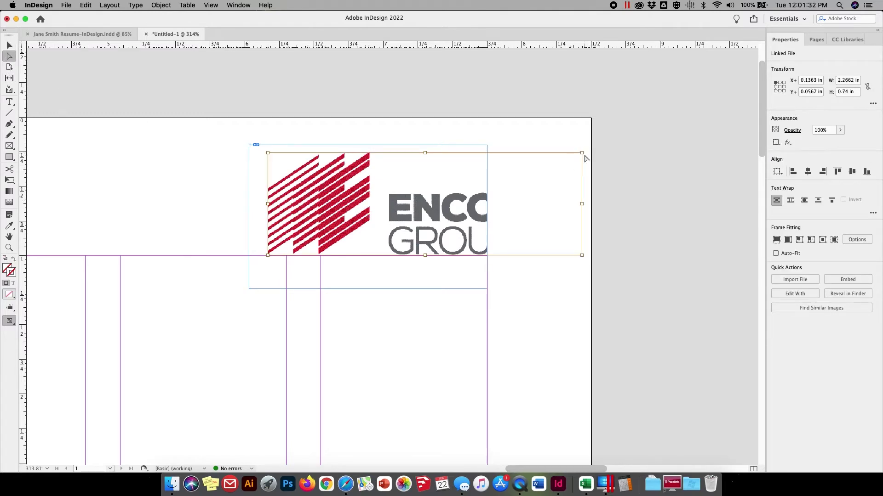
pyautogui.moveTo(582, 152); pyautogui.dragTo(479, 200)
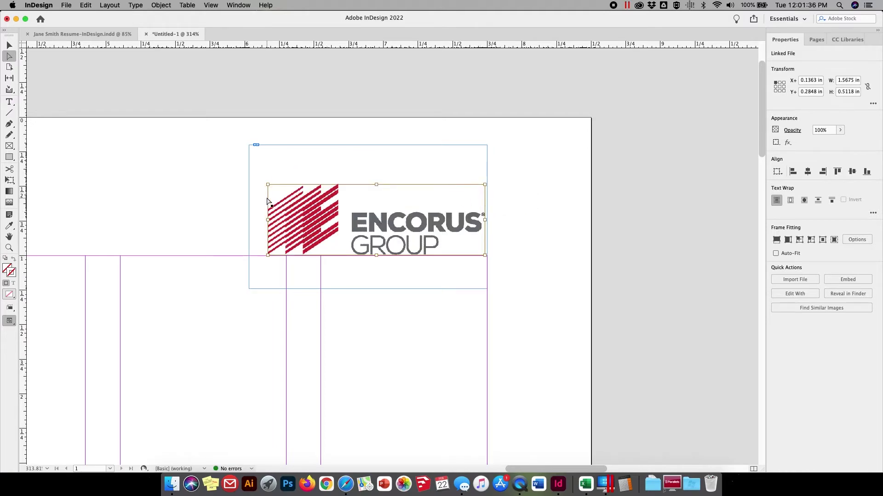
pyautogui.moveTo(268, 185); pyautogui.dragTo(262, 180)
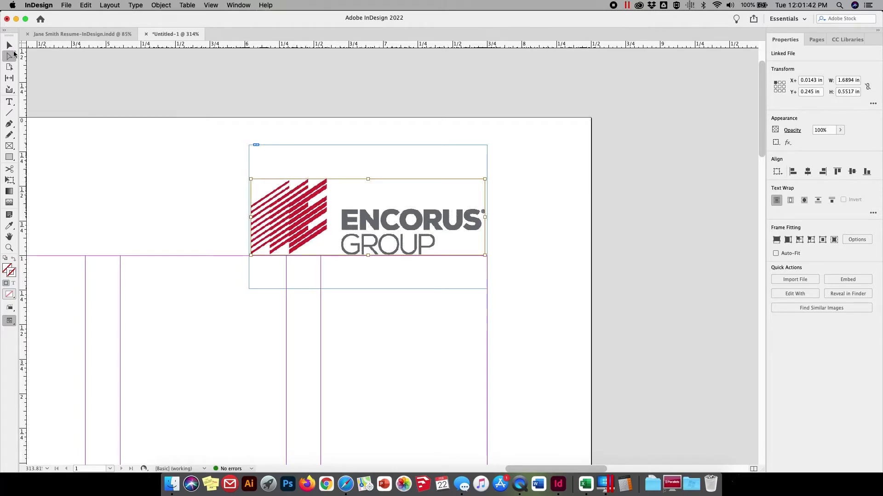
pyautogui.click(10, 47)
# Crop the logo frame's top and bottom to fit the logo at 1.72 × 0.62 in.
pyautogui.click(161, 171)
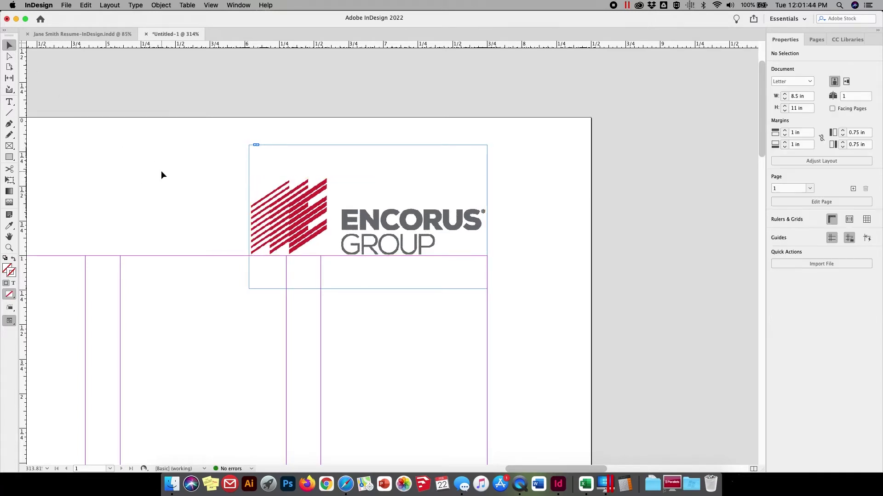
pyautogui.moveTo(233, 135); pyautogui.dragTo(264, 148)
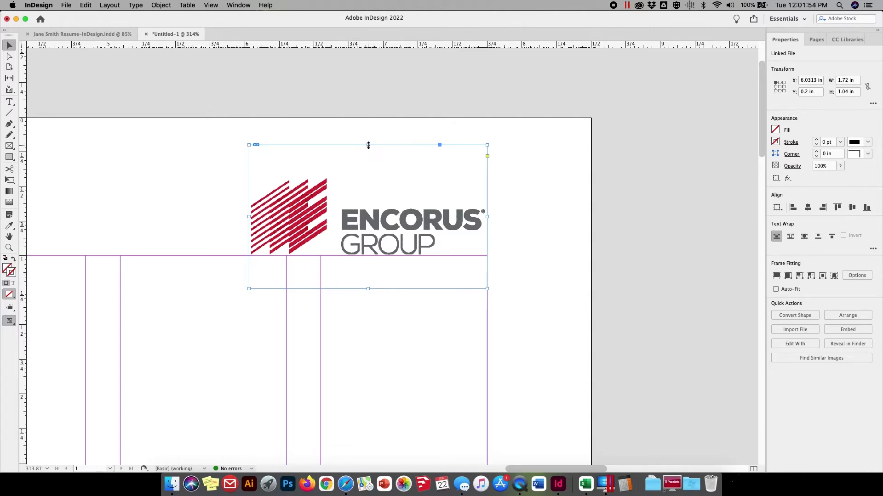
pyautogui.moveTo(368, 146); pyautogui.dragTo(366, 176)
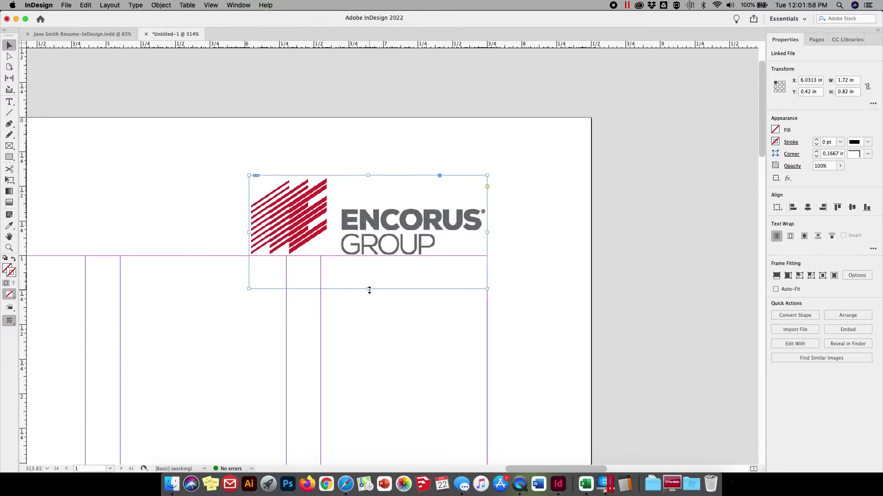
pyautogui.moveTo(369, 291); pyautogui.dragTo(369, 261)
pyautogui.click(200, 203)
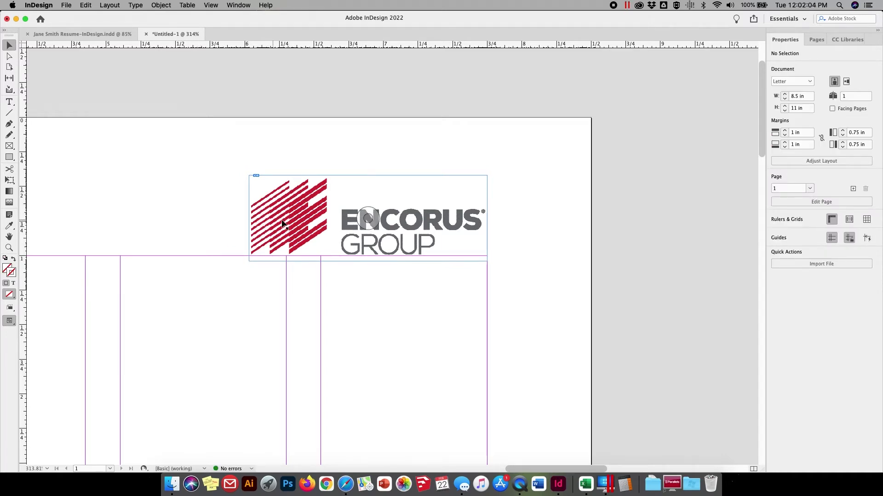
# Move the logo frame up to X 6.0313 in, Y 0.23 in.
pyautogui.click(299, 223)
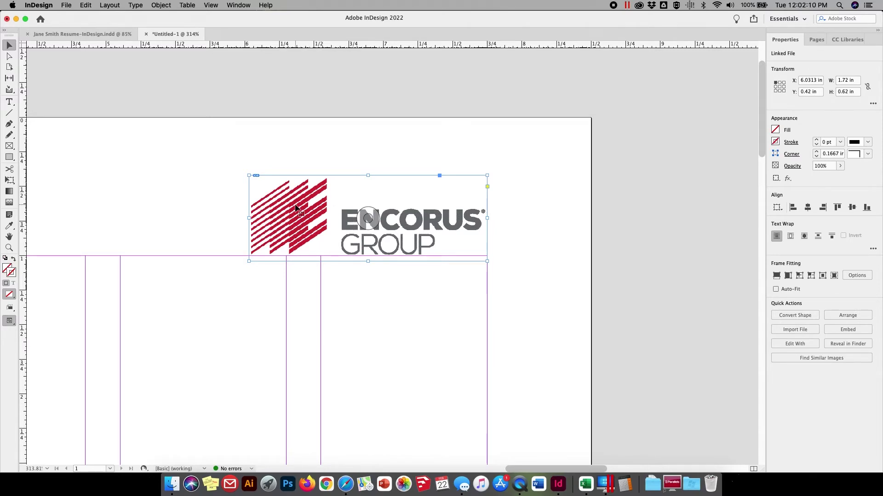
pyautogui.moveTo(297, 208); pyautogui.dragTo(293, 180)
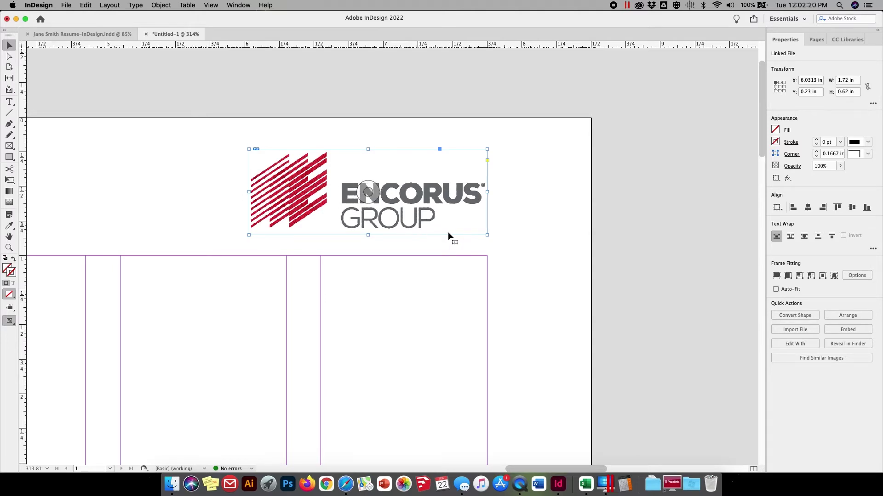
pyautogui.click(189, 187)
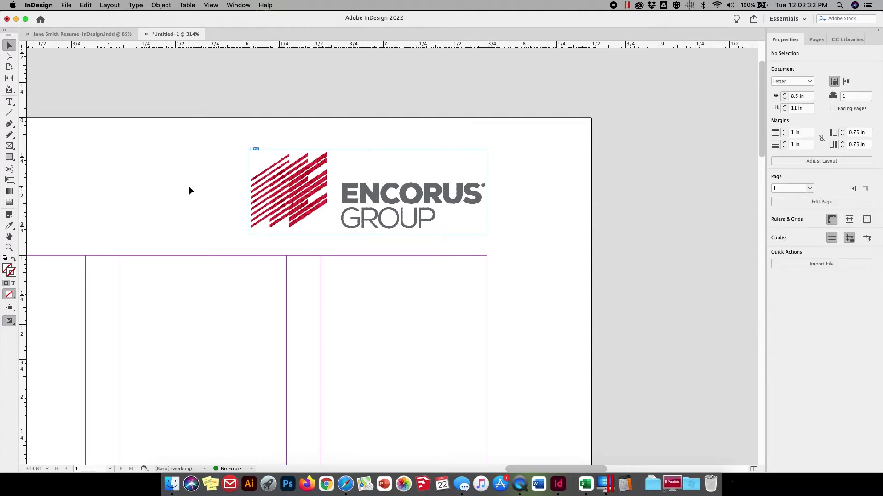
pyautogui.click(211, 5)
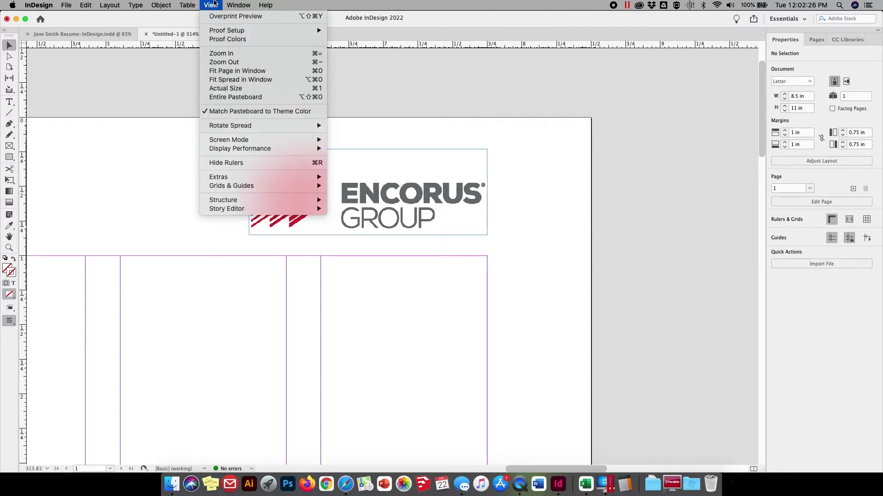
# Fit the page in the window, check the Jane Smith Resume layout, then return to Untitled-1.
pyautogui.click(216, 71)
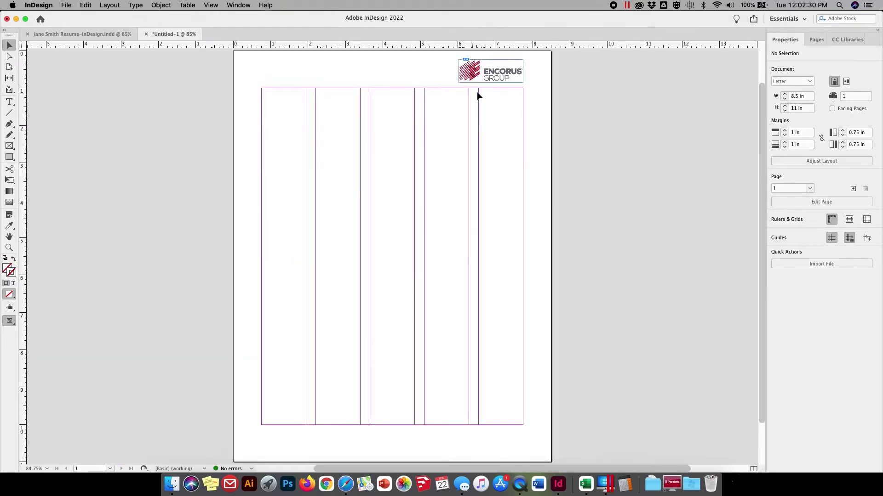
pyautogui.click(68, 34)
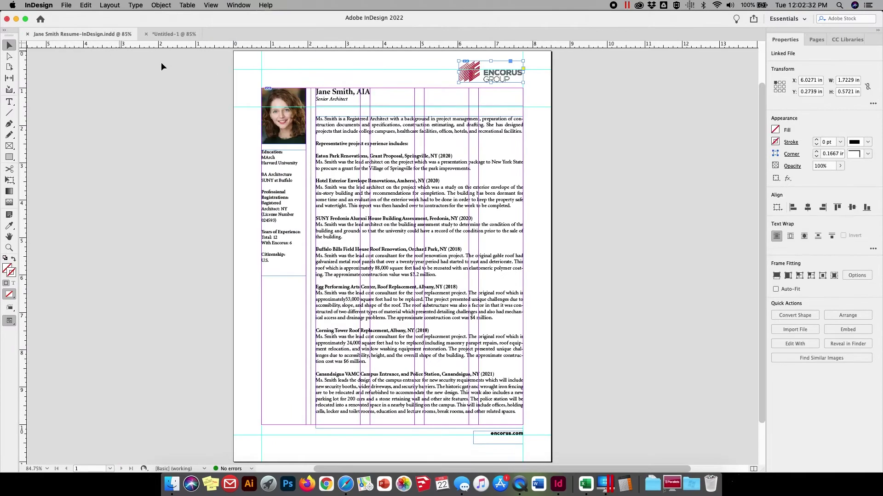
pyautogui.click(157, 35)
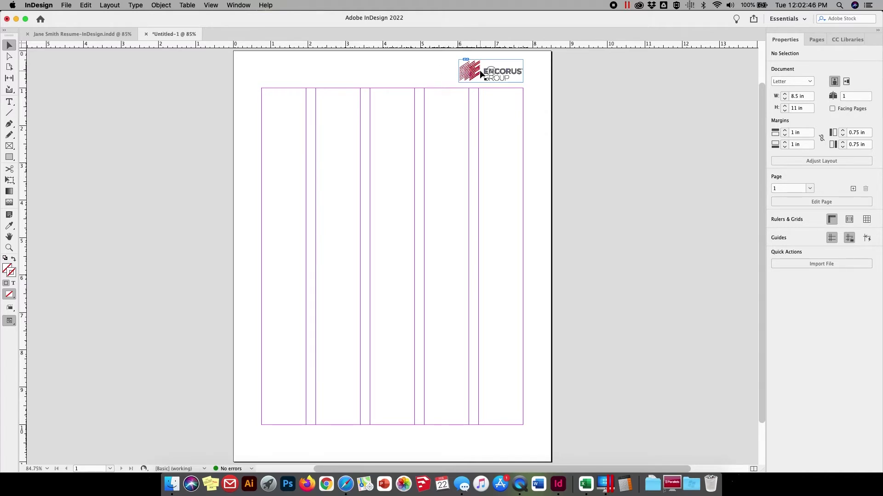
# Create a text frame at the page's bottom right containing 'encorus.com'.
pyautogui.click(8, 103)
pyautogui.moveTo(446, 430); pyautogui.dragTo(528, 455)
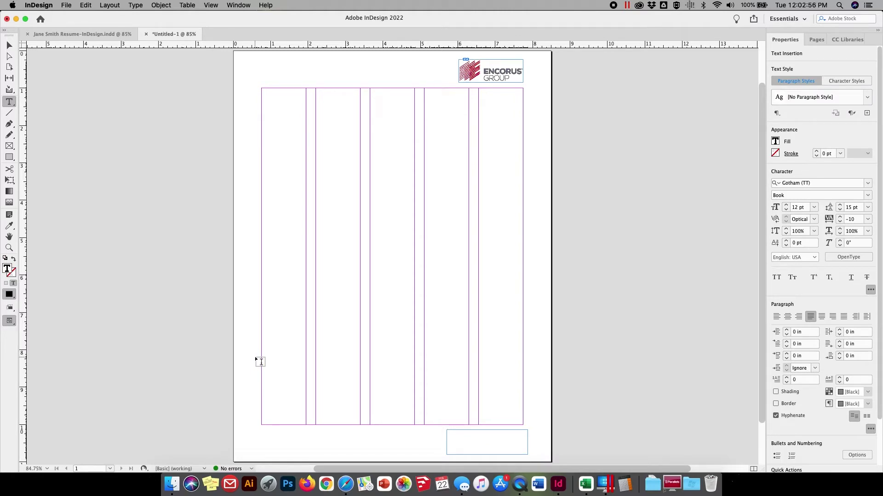
pyautogui.write('encorus.com')
# Right-align the encorus.com text in its frame.
pyautogui.press('super+a')
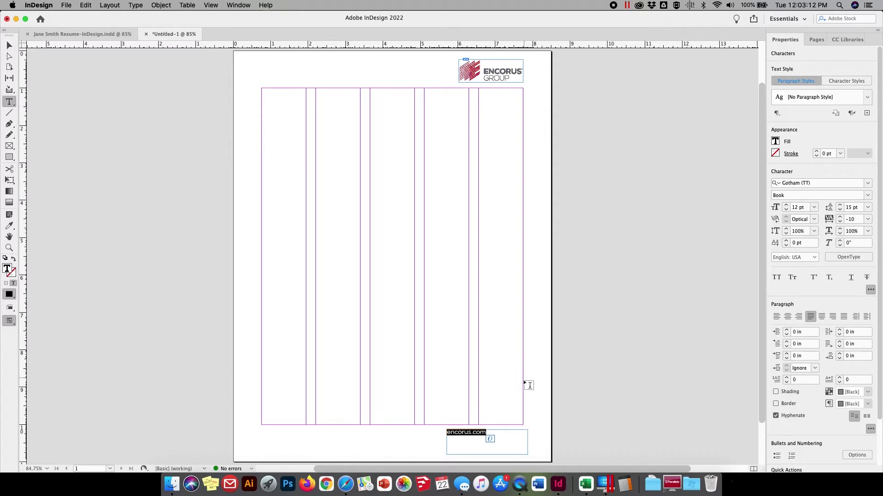
pyautogui.click(799, 317)
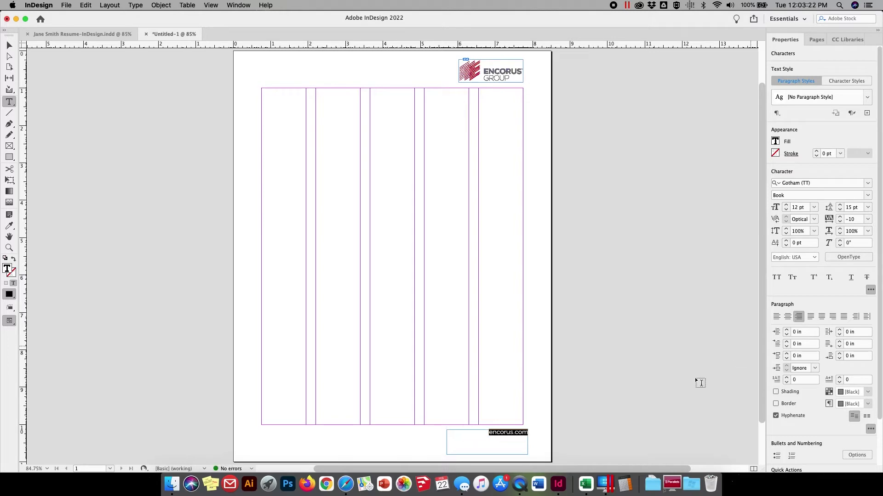
pyautogui.click(785, 321)
pyautogui.click(775, 320)
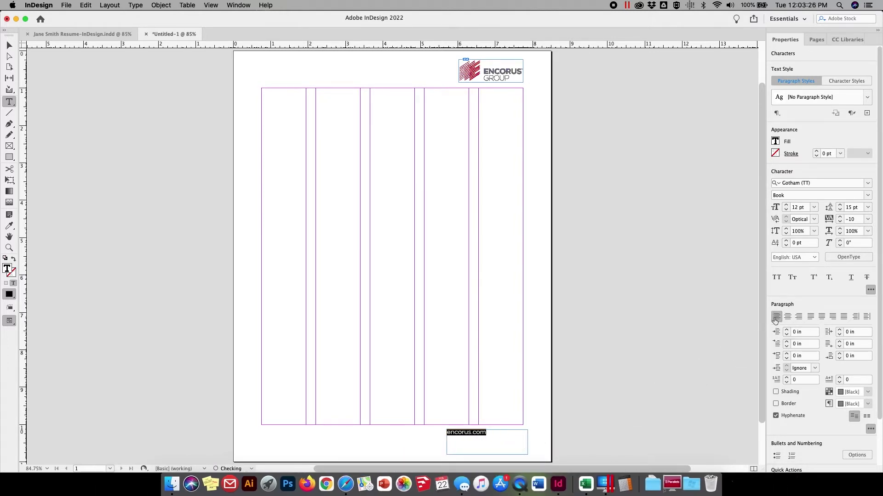
pyautogui.click(787, 318)
pyautogui.click(798, 318)
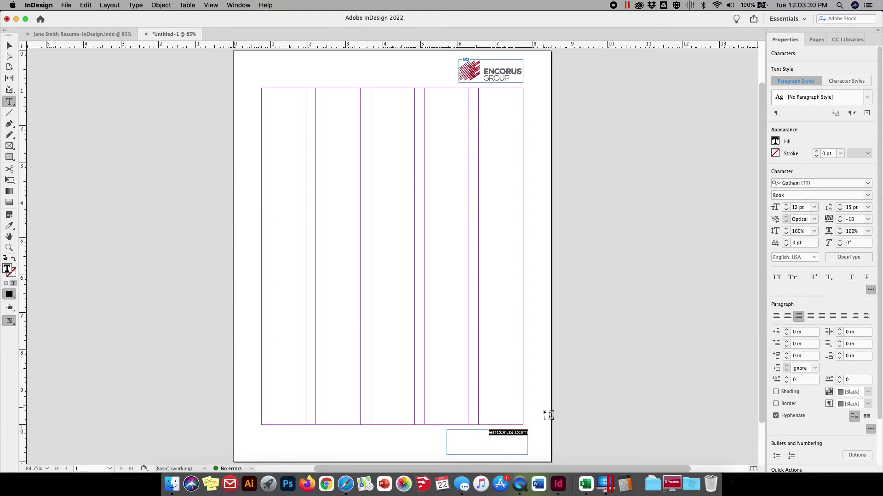
pyautogui.click(10, 248)
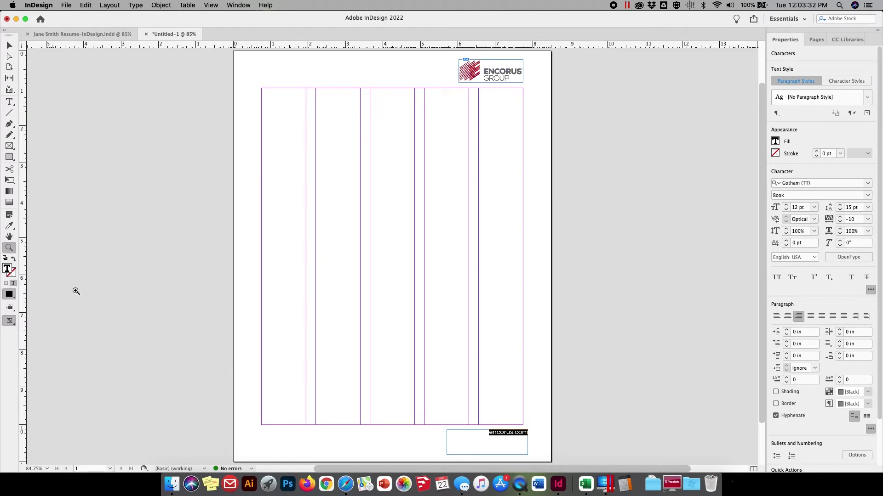
# Move the encorus.com frame to X 5.585 in, Y 10.17 in, then view the finished resume.
pyautogui.moveTo(407, 403); pyautogui.dragTo(572, 467)
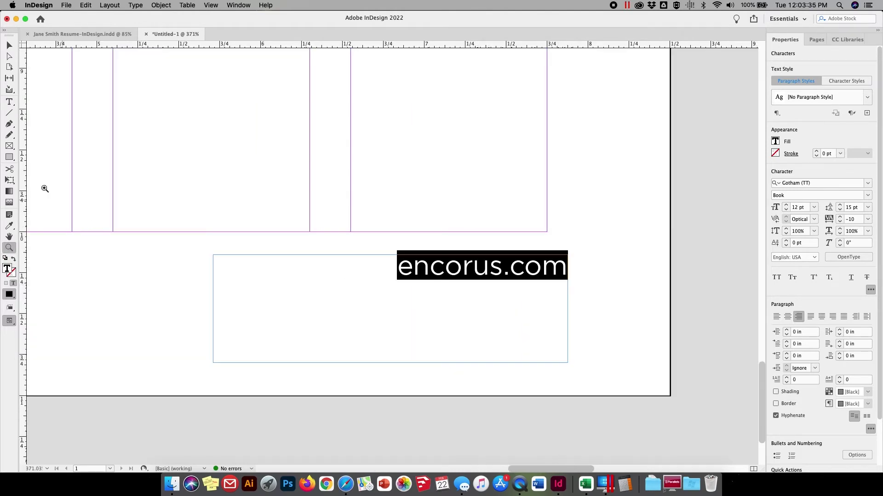
pyautogui.click(8, 45)
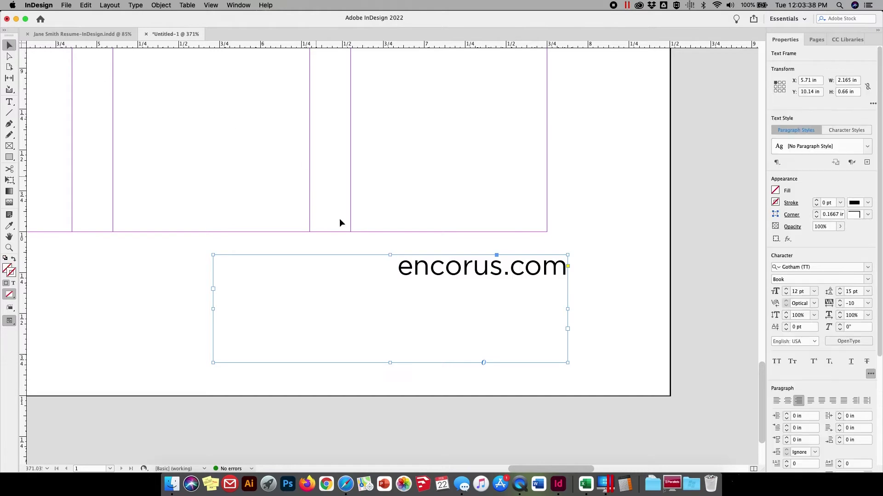
pyautogui.moveTo(432, 272); pyautogui.dragTo(414, 233)
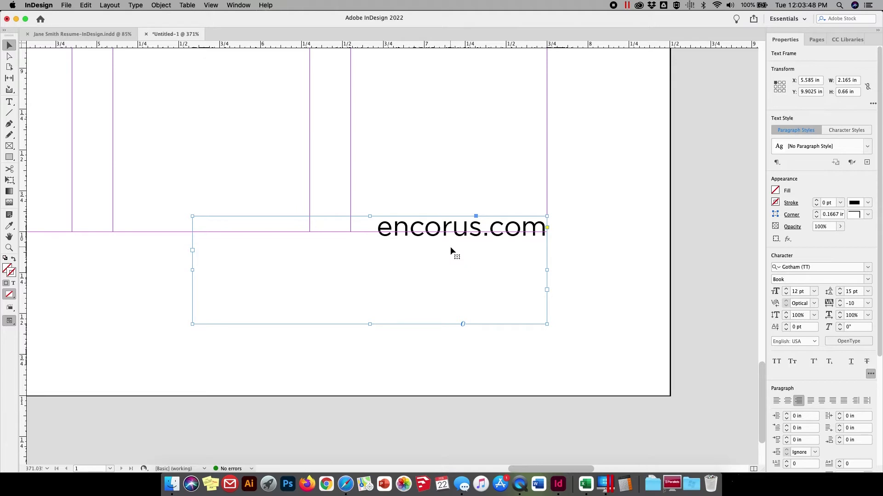
pyautogui.moveTo(450, 247); pyautogui.dragTo(448, 291)
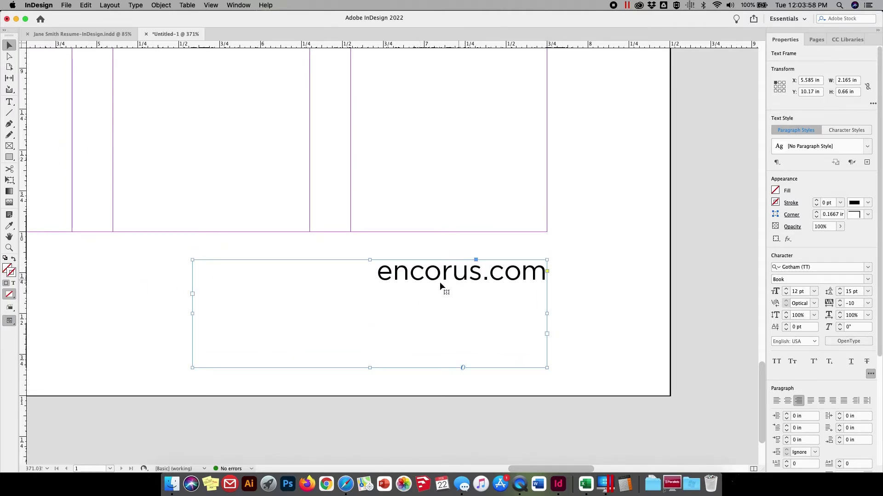
pyautogui.click(58, 35)
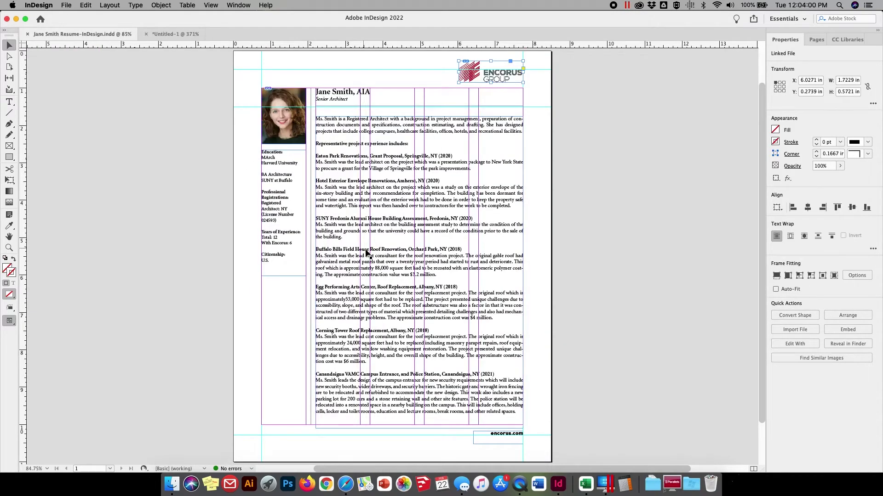
# Inspect the character settings of the resume's encorus.com footer, then return to Untitled-1.
pyautogui.click(9, 102)
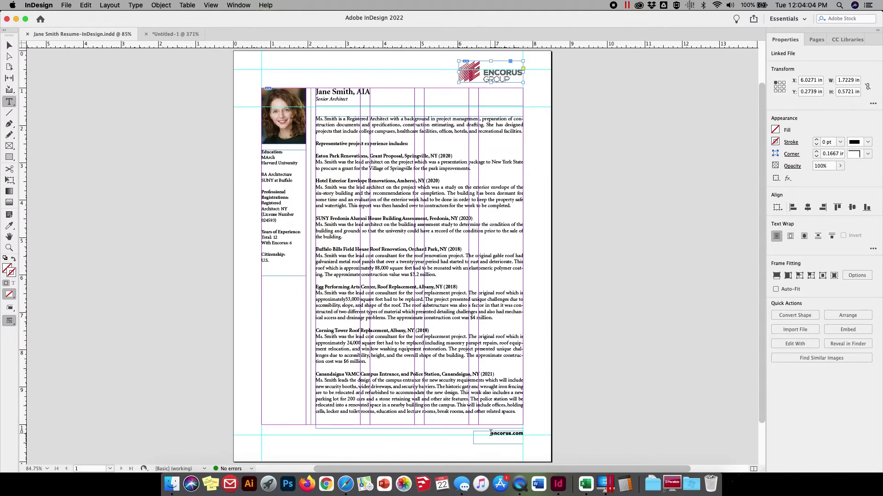
pyautogui.moveTo(489, 434); pyautogui.dragTo(526, 435)
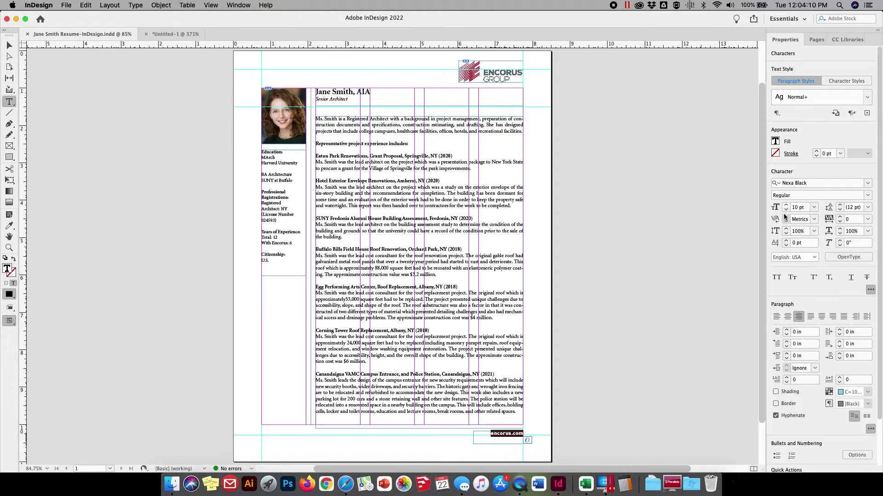
pyautogui.click(10, 46)
pyautogui.click(166, 34)
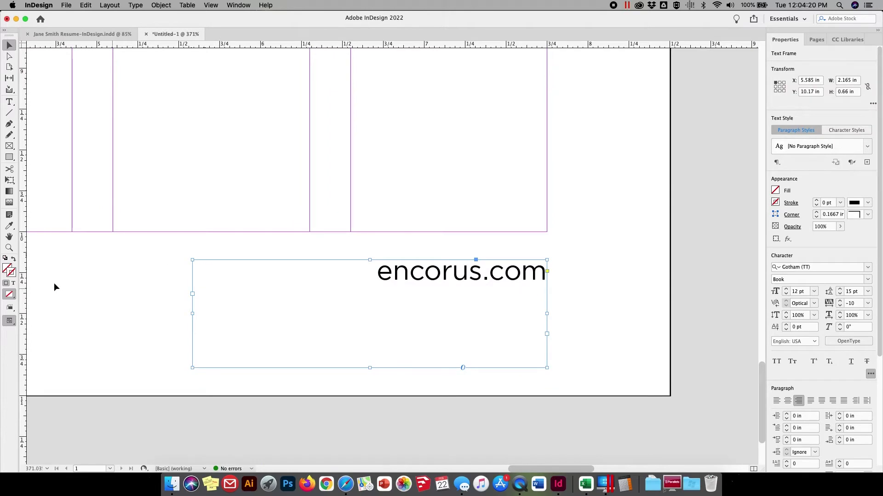
# Format encorus.com as Nexa Black, 10 pt size with 12 pt leading.
pyautogui.click(9, 102)
pyautogui.moveTo(378, 275); pyautogui.dragTo(557, 278)
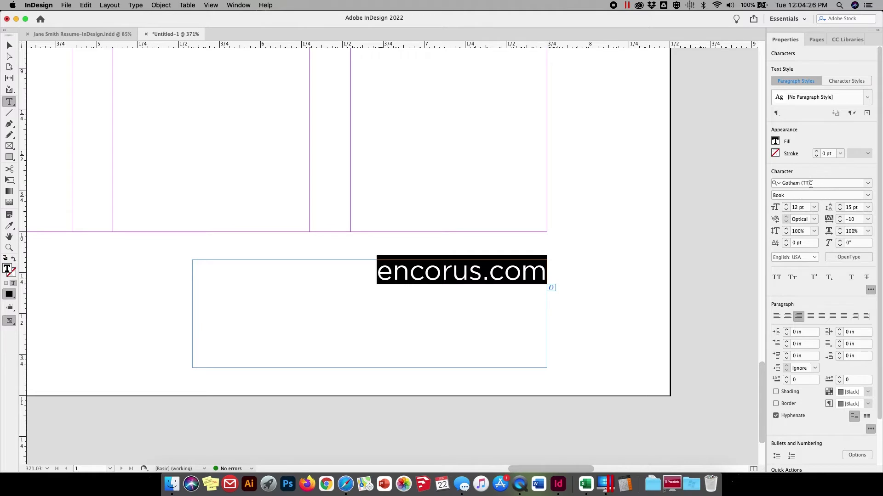
pyautogui.click(868, 184)
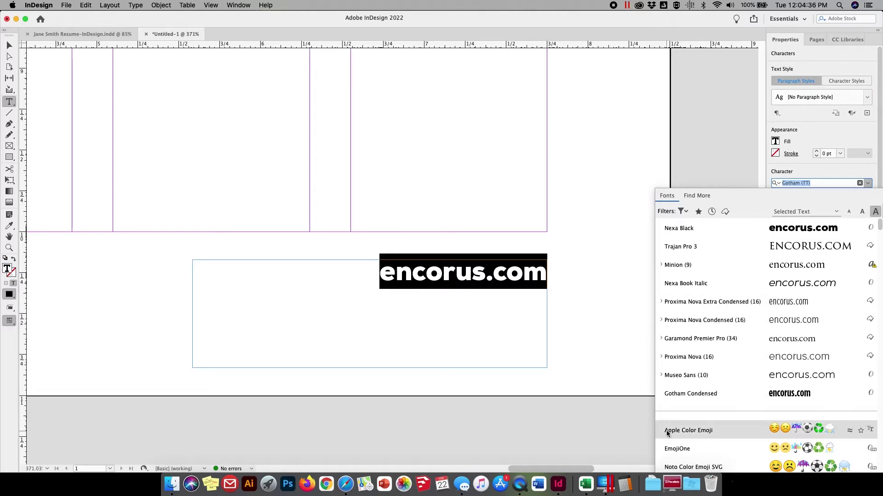
pyautogui.click(677, 228)
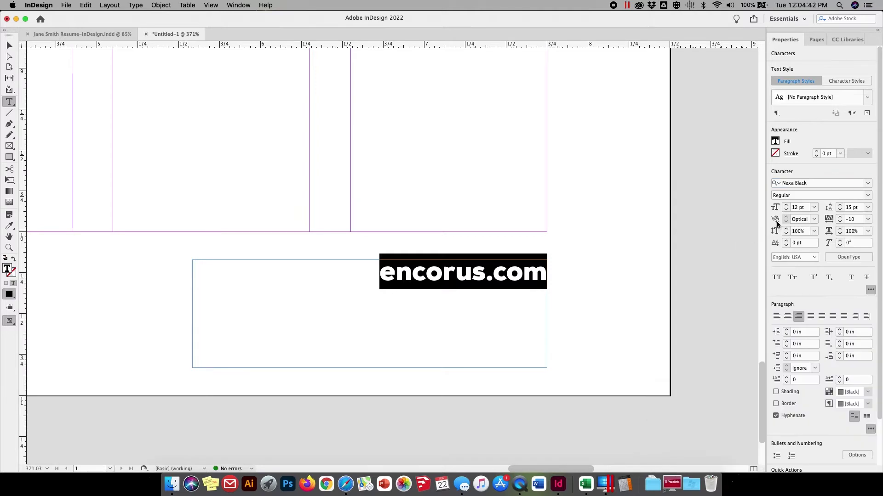
pyautogui.click(805, 208)
pyautogui.write('10')
pyautogui.press('Tab')
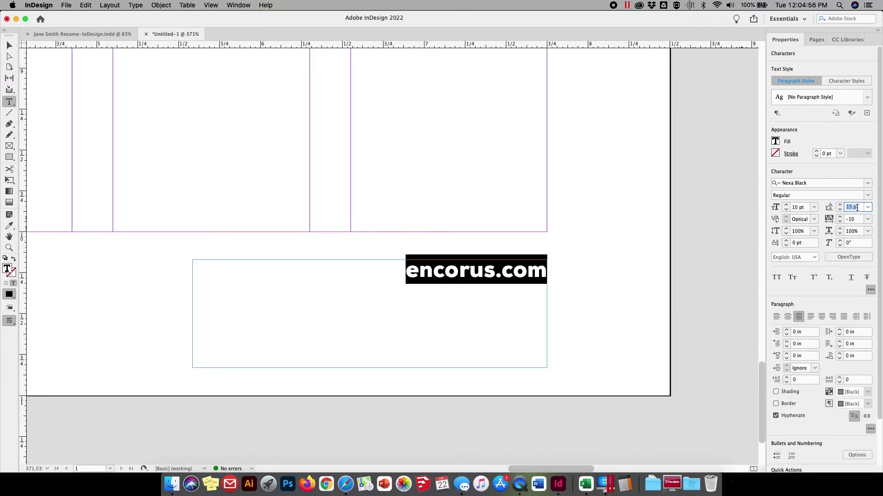
pyautogui.write('12')
pyautogui.press('Tab')
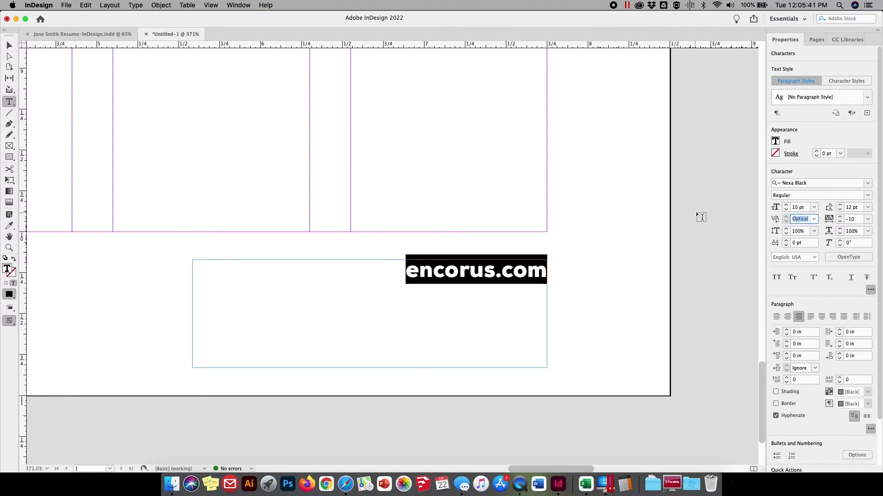
# Try stretching the encorus.com text to 132% vertical scale and a wider horizontal scale.
pyautogui.click(9, 45)
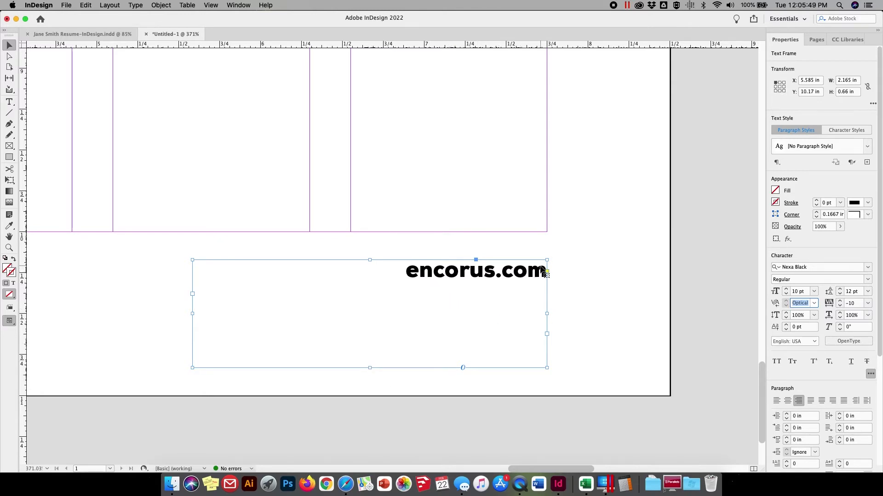
pyautogui.click(786, 315)
pyautogui.click(786, 314)
pyautogui.click(786, 315)
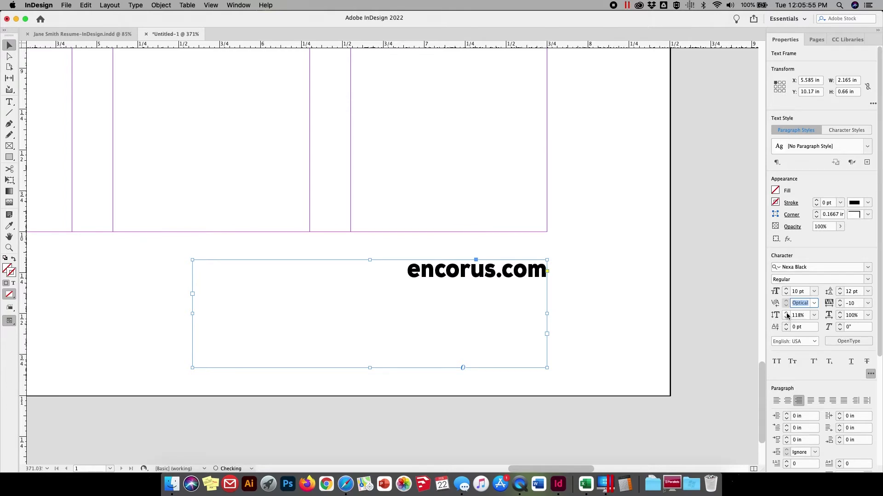
pyautogui.click(786, 315)
pyautogui.click(787, 315)
pyautogui.click(786, 315)
pyautogui.click(786, 315)
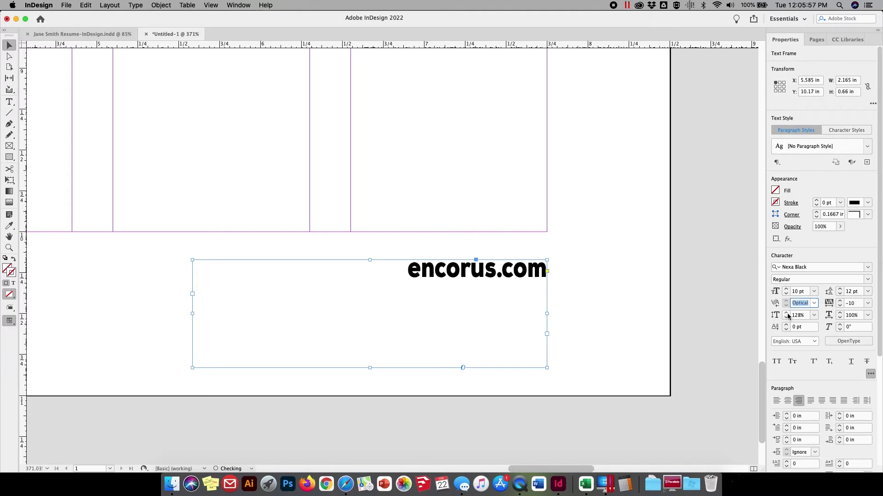
pyautogui.click(786, 314)
pyautogui.click(786, 315)
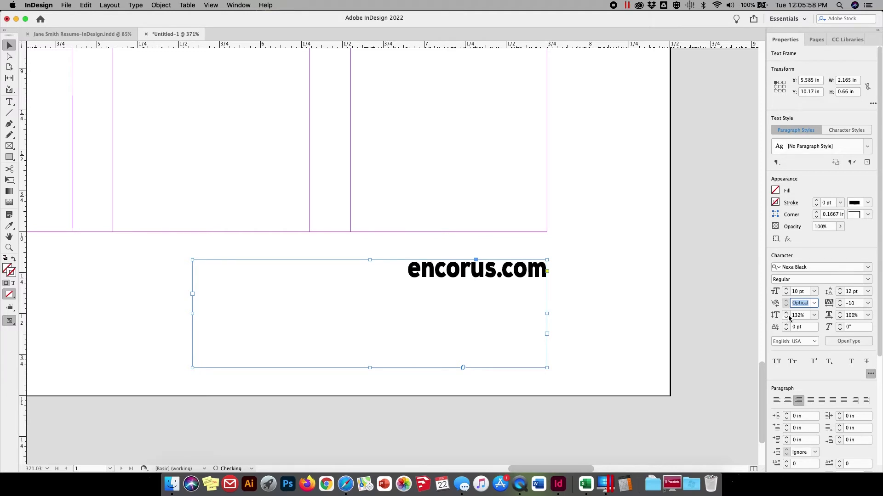
pyautogui.click(840, 312)
pyautogui.click(840, 313)
pyautogui.click(840, 313)
pyautogui.click(840, 313)
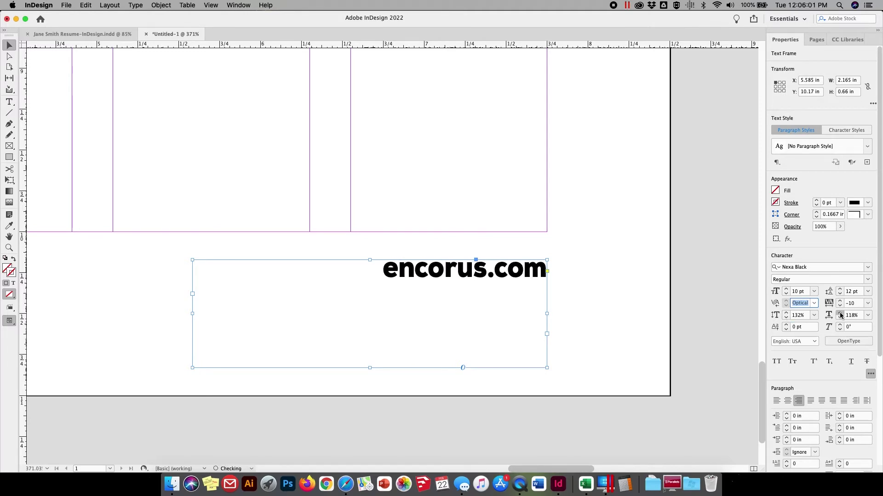
pyautogui.click(840, 312)
pyautogui.click(839, 313)
pyautogui.click(839, 312)
pyautogui.click(839, 313)
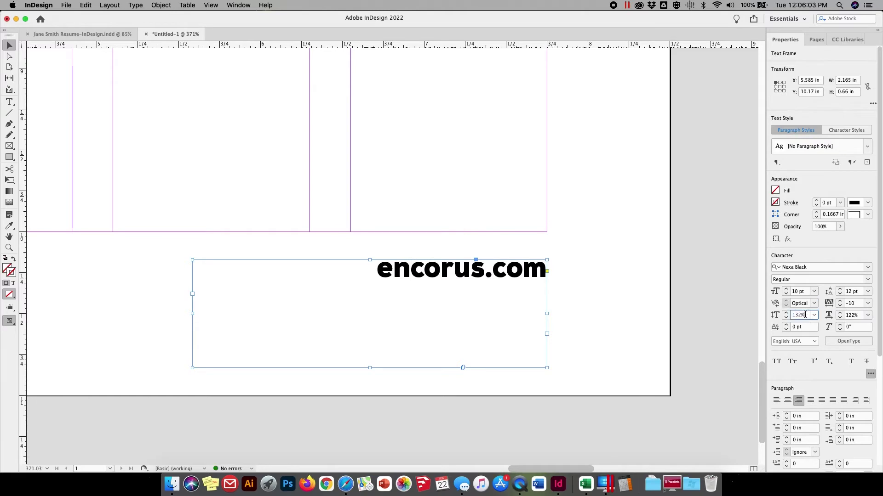
# Reset encorus.com to 100% vertical and horizontal scale and deselect it.
pyautogui.click(802, 315)
pyautogui.write('100')
pyautogui.press('Tab')
pyautogui.write('1')
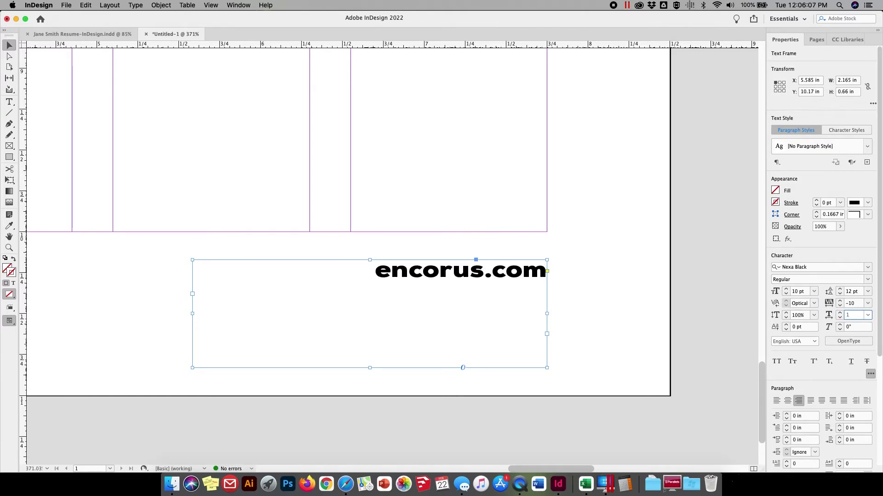
pyautogui.click(621, 318)
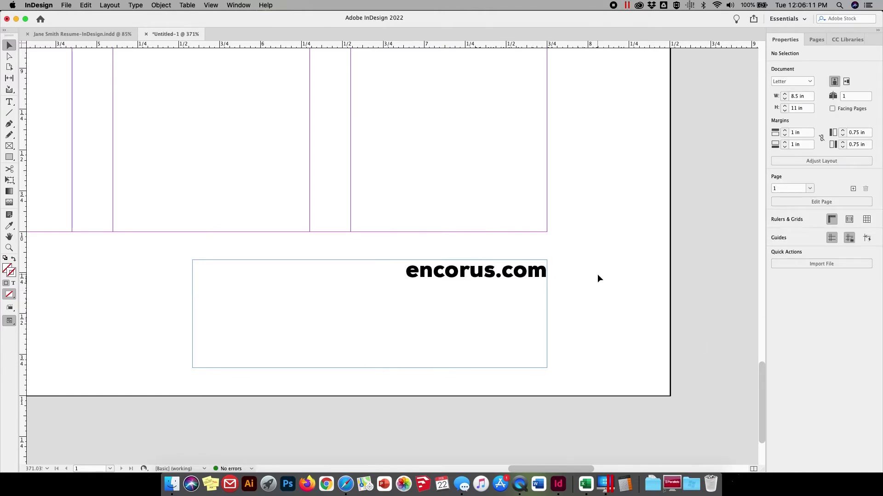
# Fit the page in the window, inspect the finished resume's title frame, then return to Untitled-1.
pyautogui.click(211, 7)
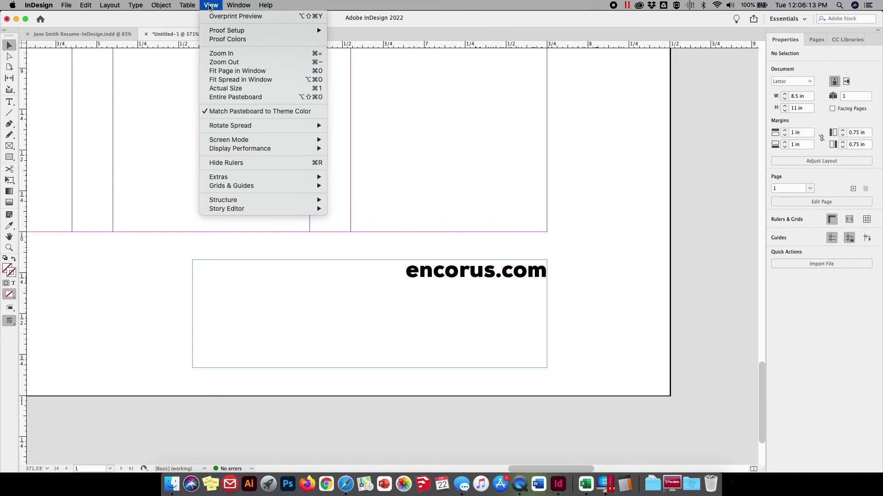
pyautogui.click(217, 71)
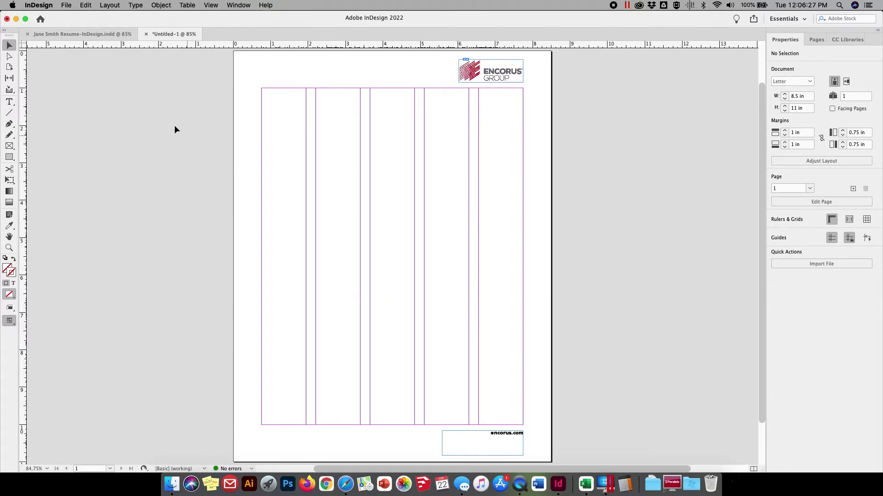
pyautogui.click(53, 34)
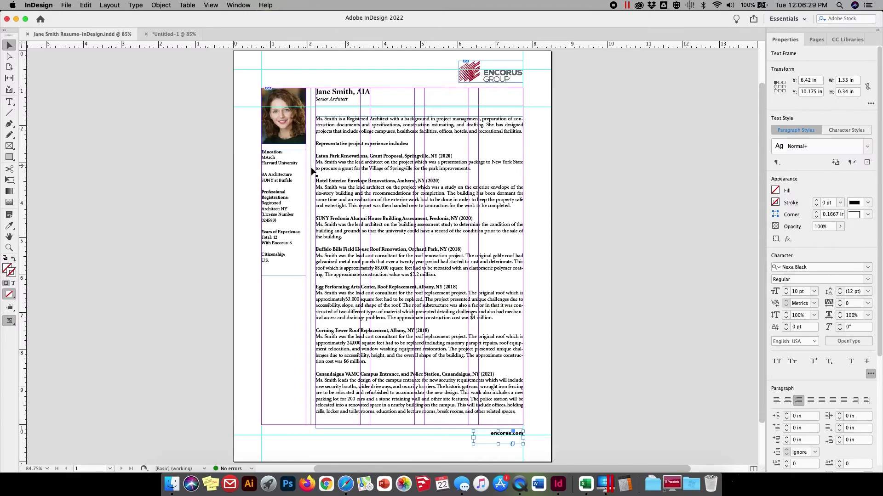
pyautogui.click(340, 100)
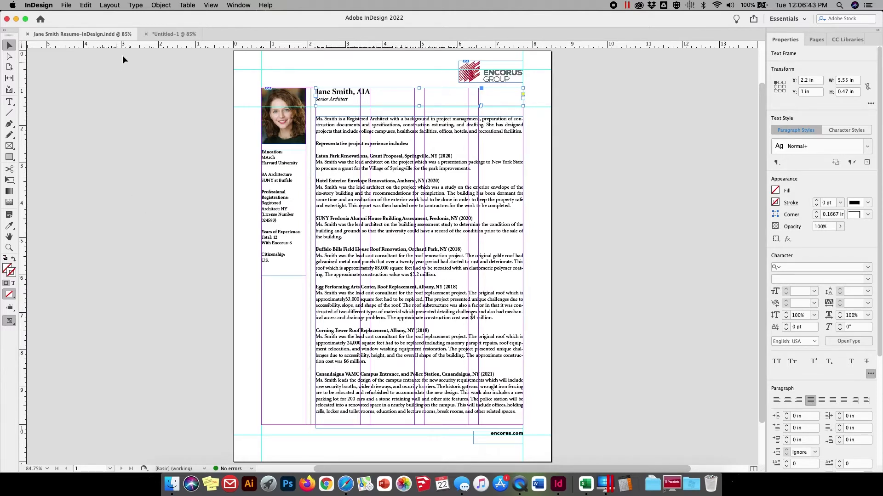
pyautogui.click(163, 34)
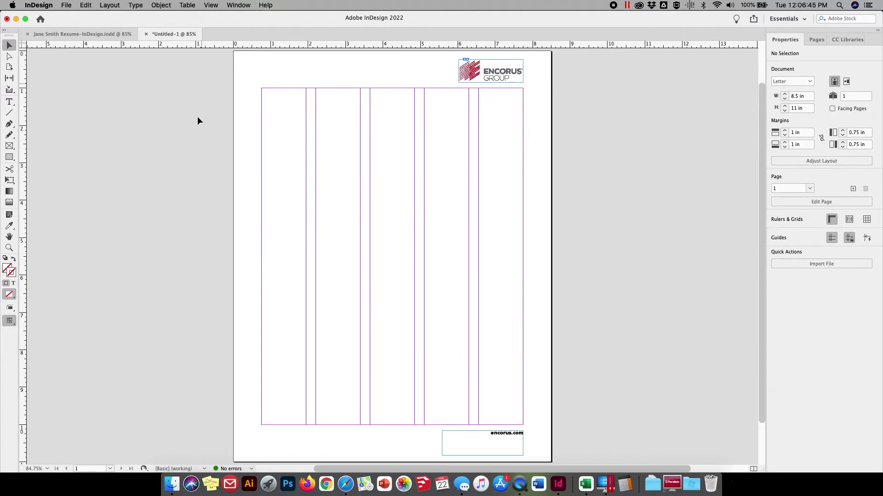
# Draw a text frame from the second column's top margin, then type and delete a test line.
pyautogui.click(10, 102)
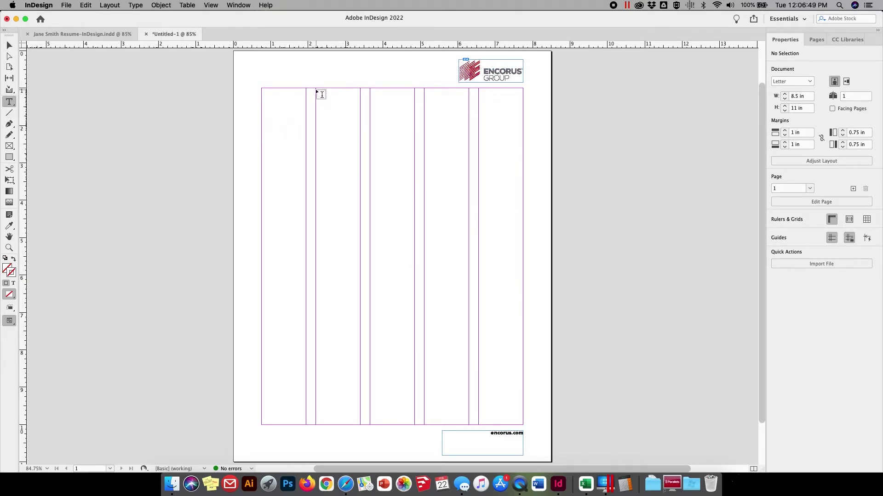
pyautogui.moveTo(317, 90); pyautogui.dragTo(523, 425)
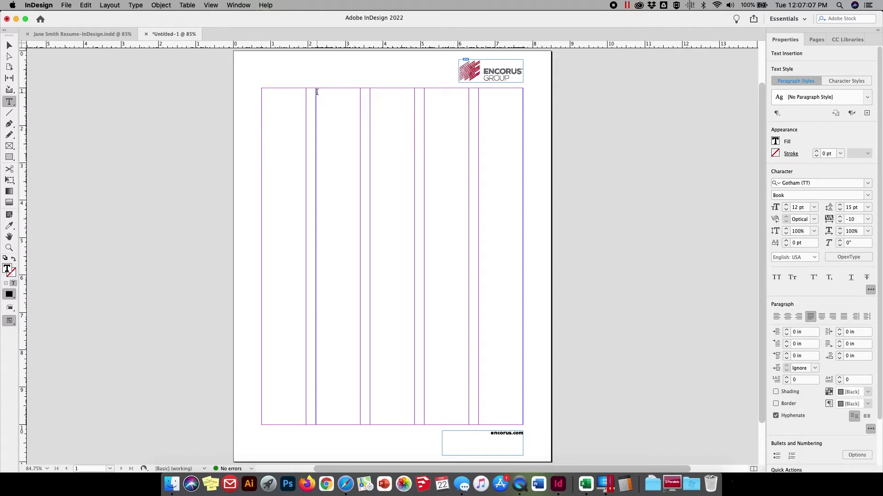
pyautogui.write("fgm,dfgkdfpgkdfpgkdfp'gkd'gkdf;'gd;'gdfl")
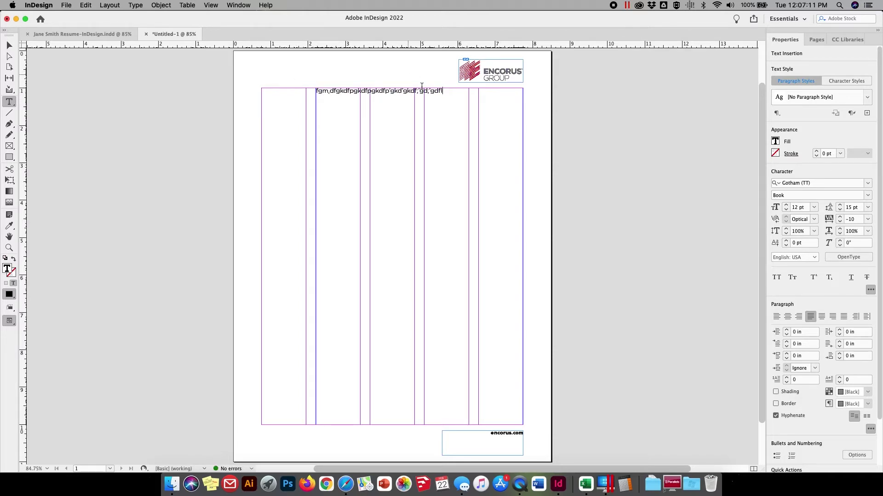
pyautogui.moveTo(449, 92); pyautogui.dragTo(313, 96)
pyautogui.press('BackSpace')
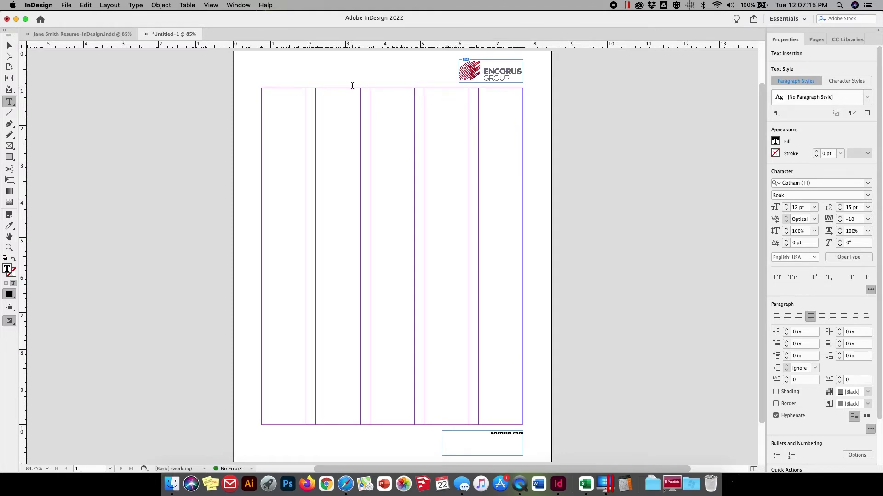
# Place the resume .docx file with Show Import Options enabled.
pyautogui.click(67, 5)
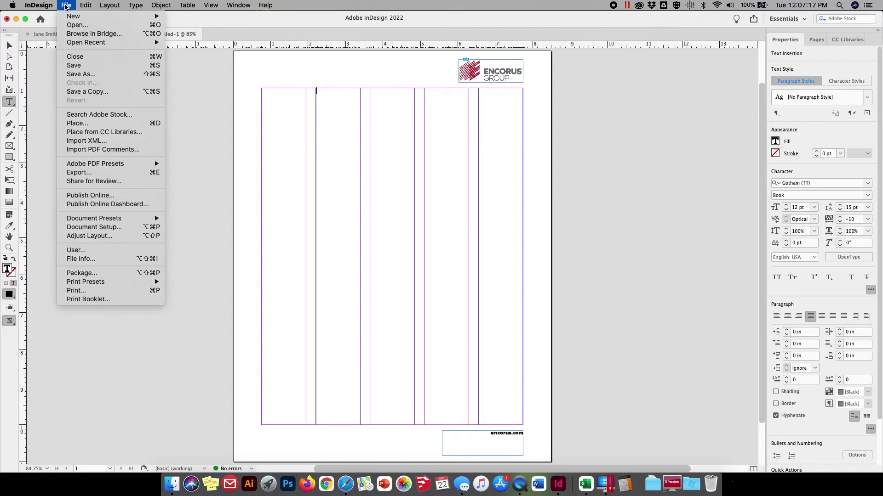
pyautogui.click(90, 127)
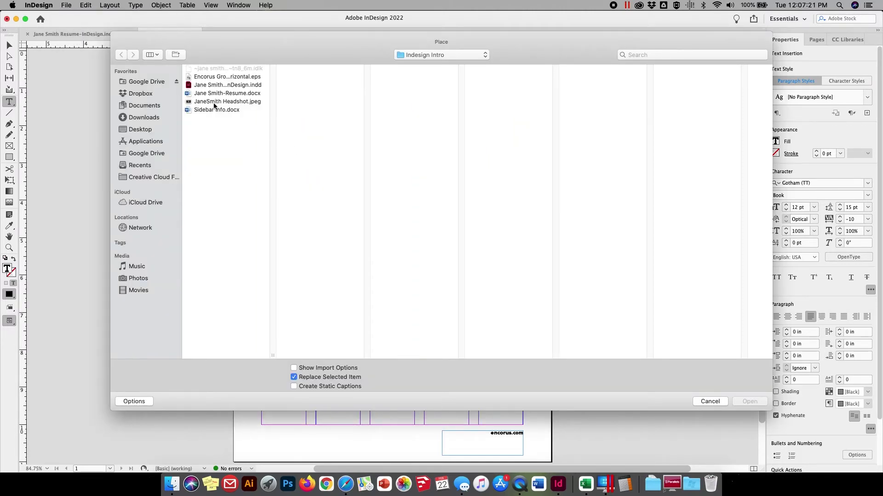
pyautogui.click(215, 94)
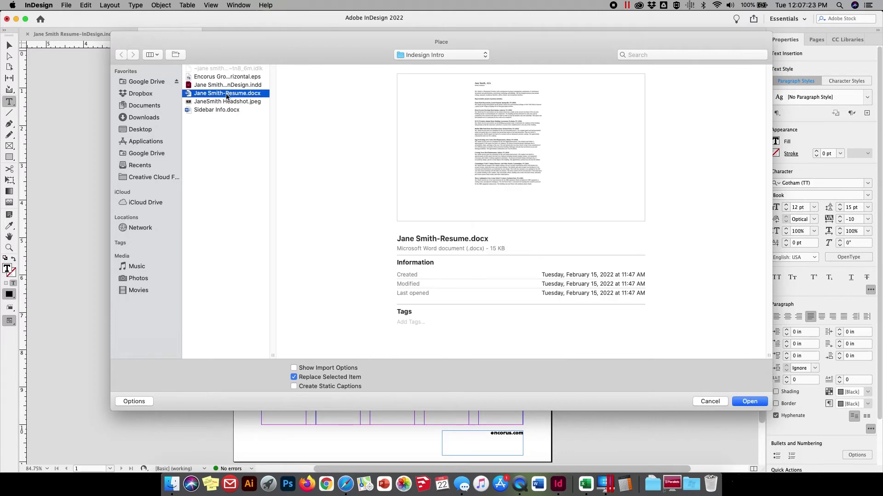
pyautogui.click(294, 368)
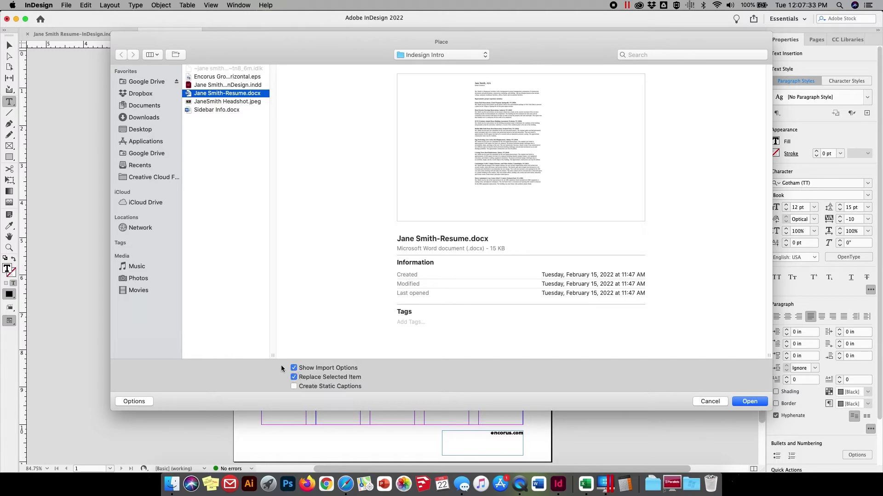
pyautogui.click(749, 402)
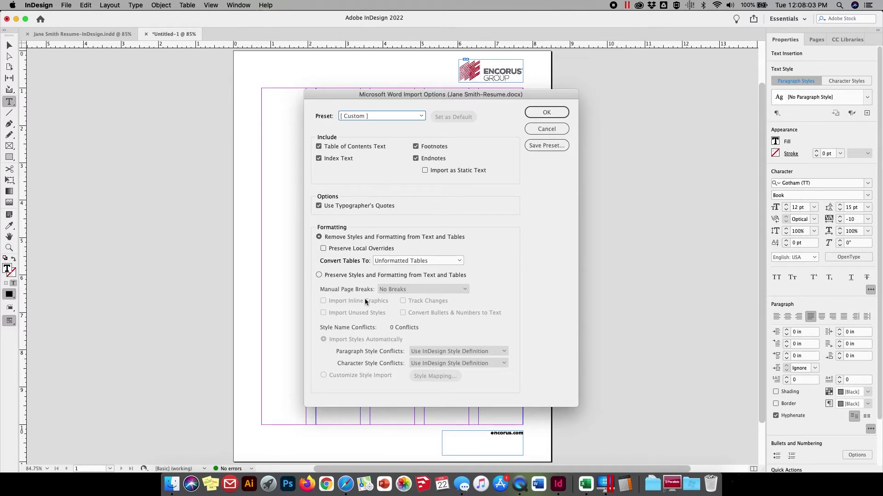
# Import the resume text with Preserve Styles and Formatting from Text and Tables selected.
pyautogui.click(319, 274)
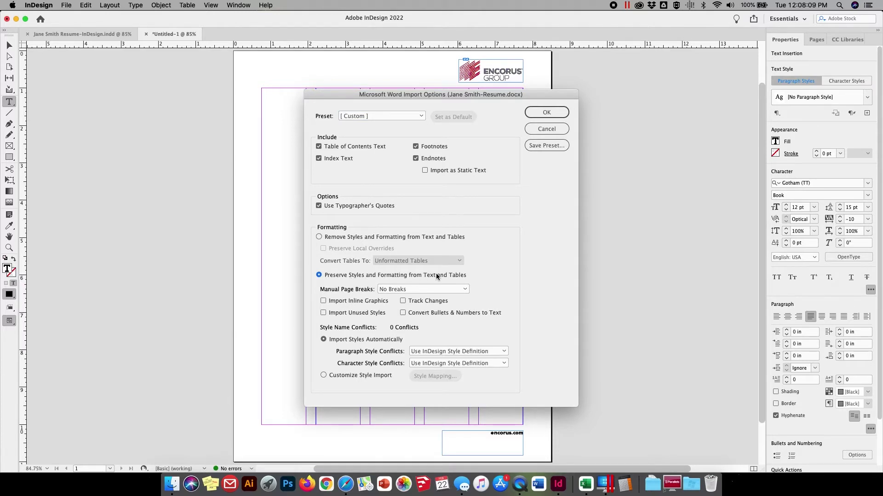
pyautogui.click(319, 237)
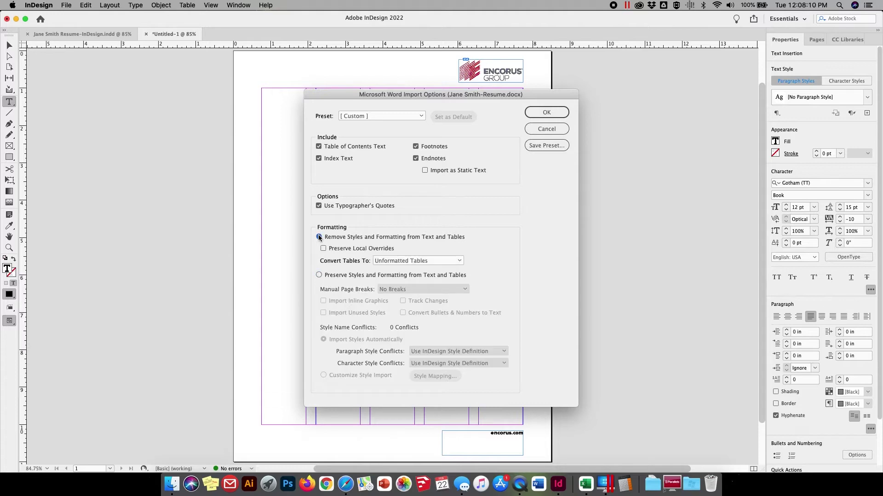
pyautogui.click(319, 275)
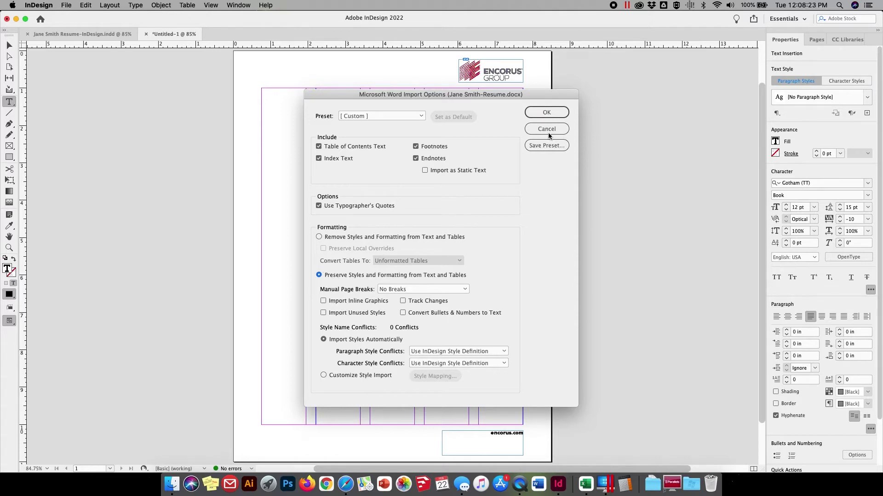
pyautogui.click(546, 114)
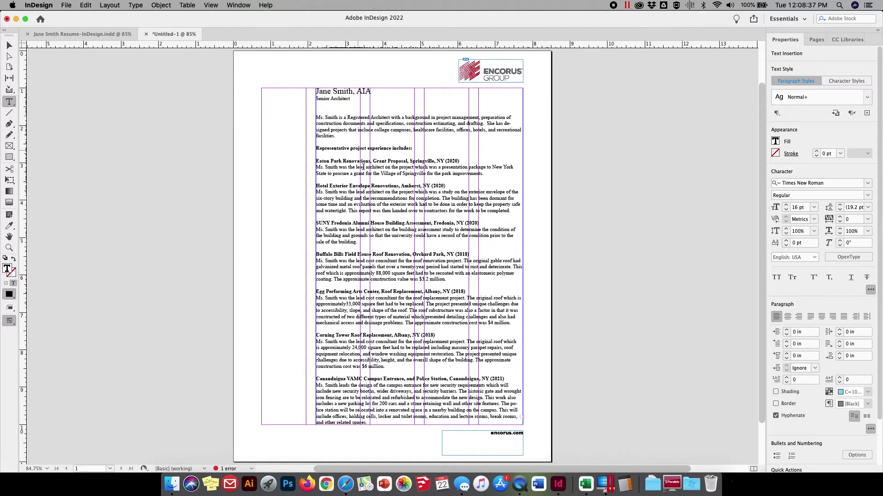
pyautogui.moveTo(382, 231); pyautogui.dragTo(358, 243)
pyautogui.keyDown('shift'); pyautogui.click(358, 220); pyautogui.keyUp('shift')
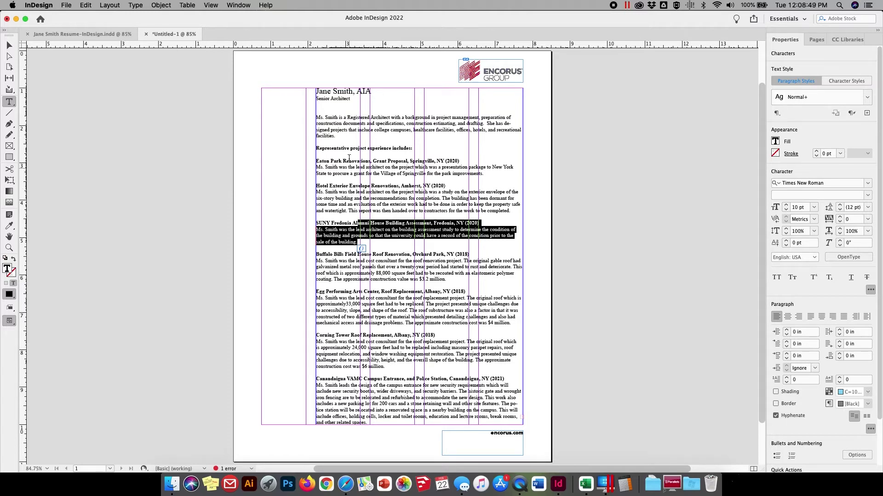
pyautogui.moveTo(357, 99); pyautogui.dragTo(314, 92)
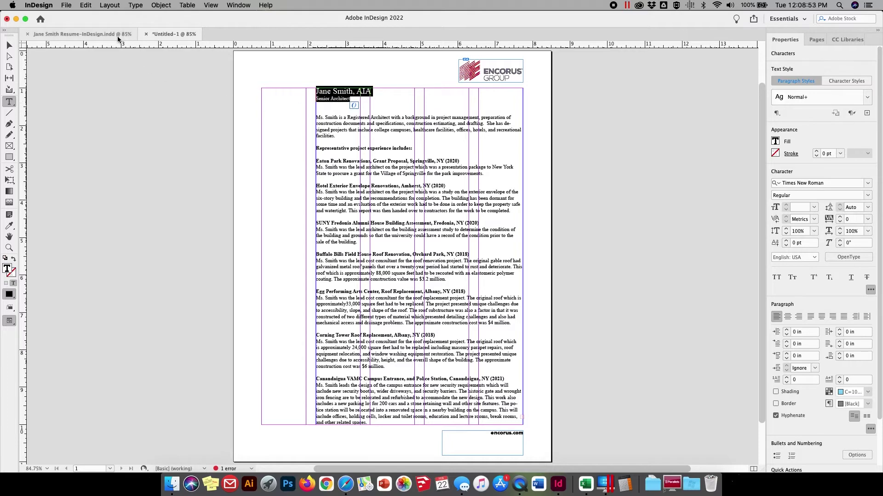
# Copy and delete the name and title heading, then remove the blank lines above the body.
pyautogui.click(87, 6)
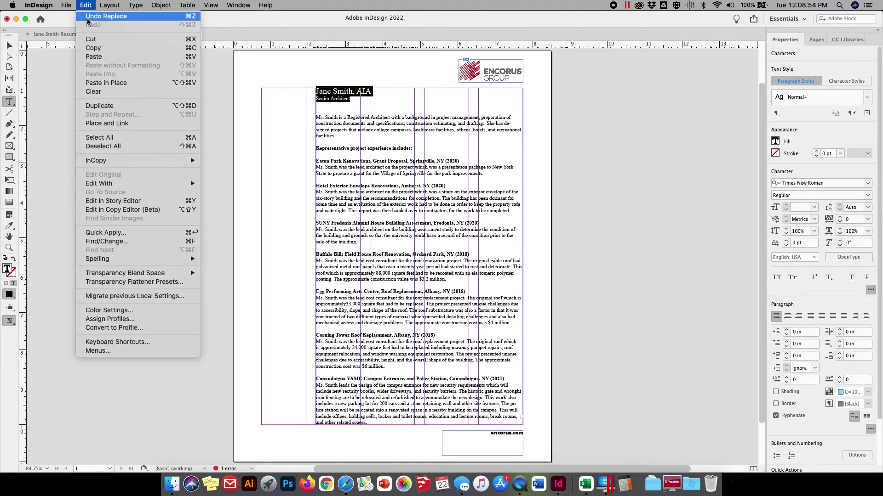
pyautogui.click(92, 48)
pyautogui.click(86, 5)
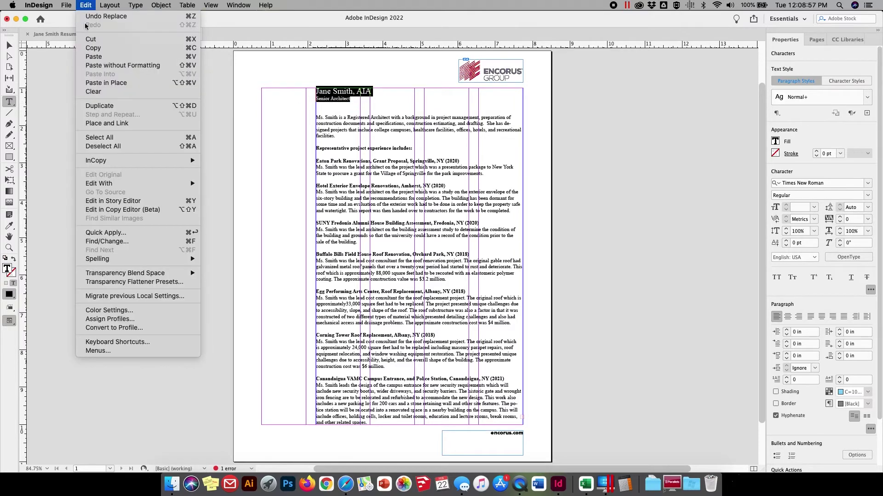
pyautogui.click(92, 92)
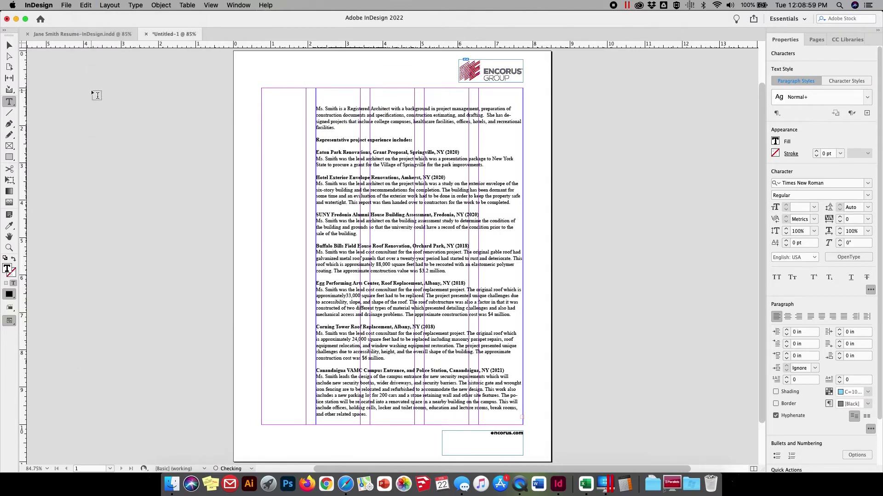
pyautogui.click(316, 110)
pyautogui.press('BackSpace')
pyautogui.press('BackSpace')
pyautogui.press('BackSpace')
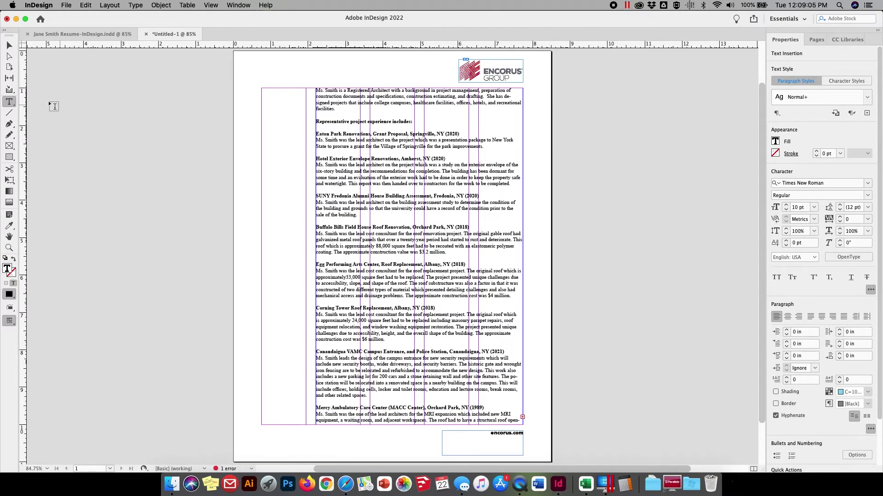
# Move the body frame down to about Y 2.14 in and paste the heading into a new frame above.
pyautogui.click(9, 45)
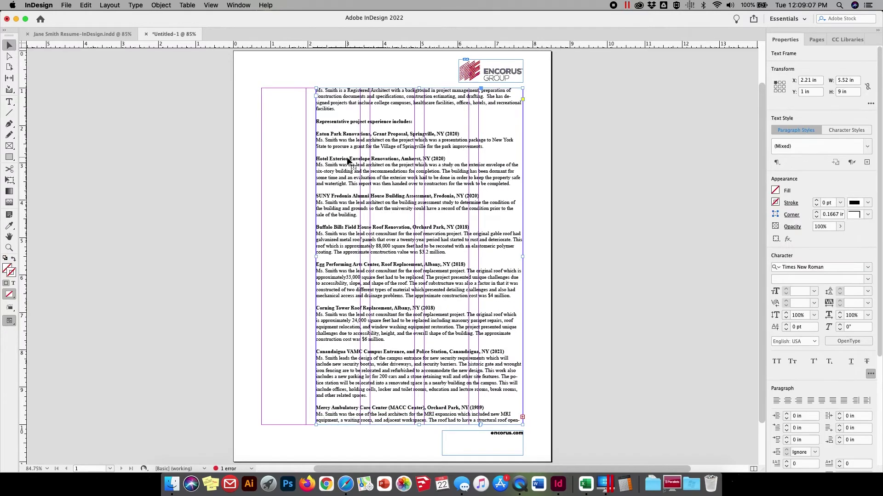
pyautogui.moveTo(348, 160); pyautogui.dragTo(354, 202)
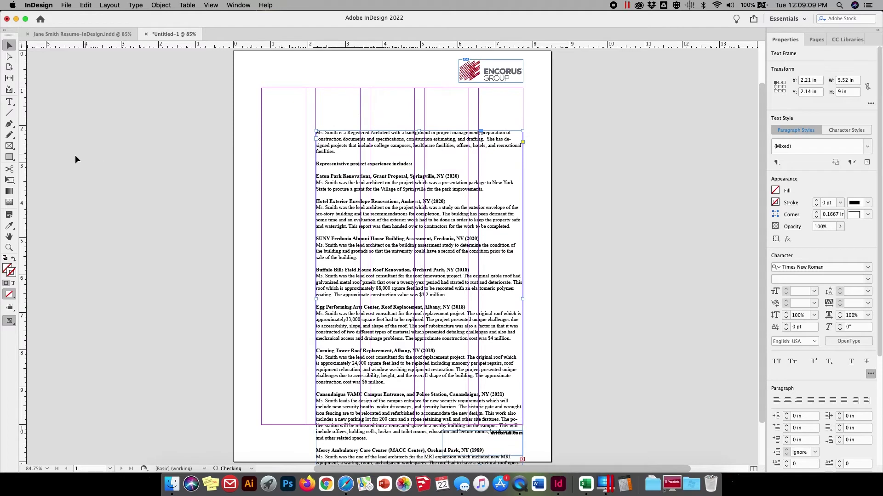
pyautogui.click(9, 101)
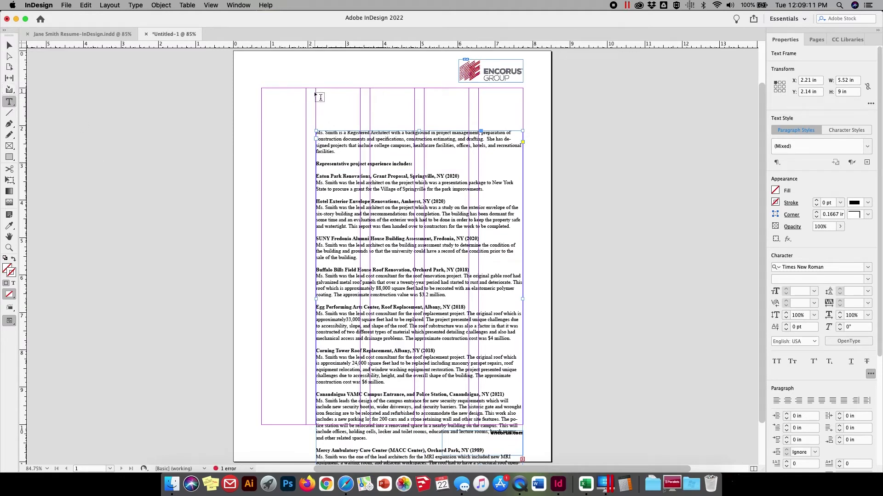
pyautogui.moveTo(315, 88); pyautogui.dragTo(518, 121)
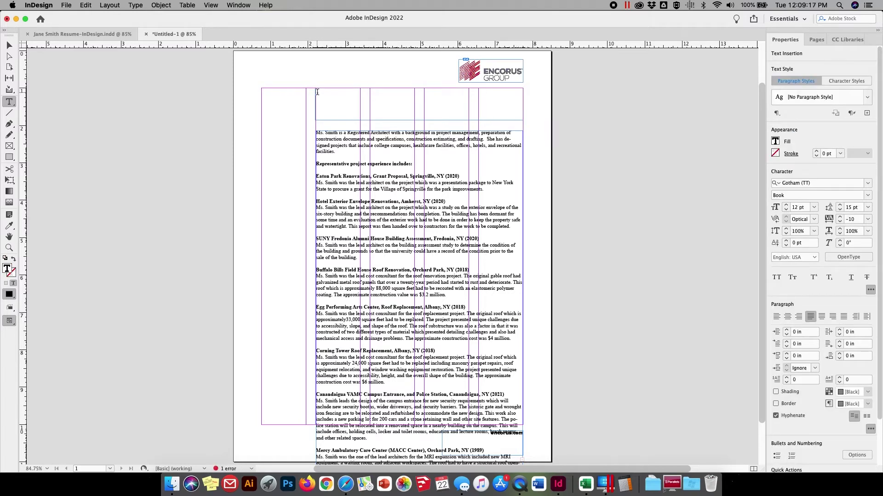
pyautogui.press('super+v')
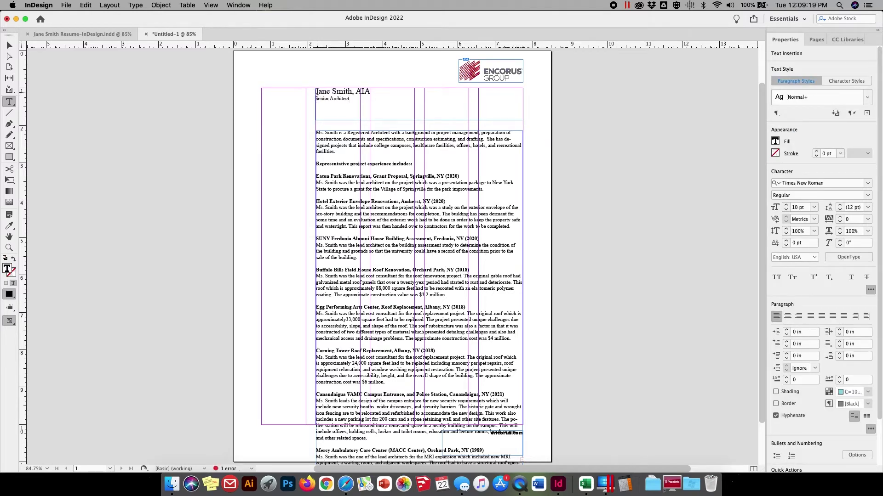
# Select the draft's name heading and compare it with the finished resume's Minion Bold 16 pt heading.
pyautogui.click(86, 5)
pyautogui.click(86, 5)
pyautogui.moveTo(372, 91); pyautogui.dragTo(319, 92)
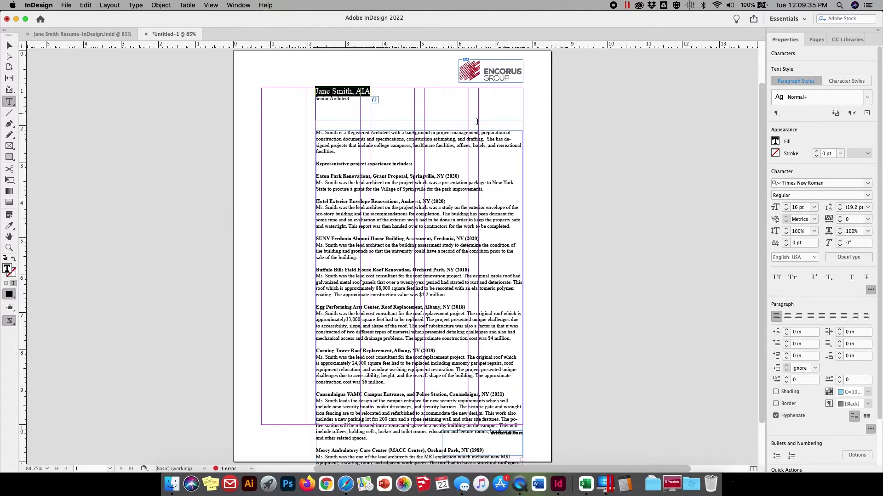
pyautogui.click(48, 34)
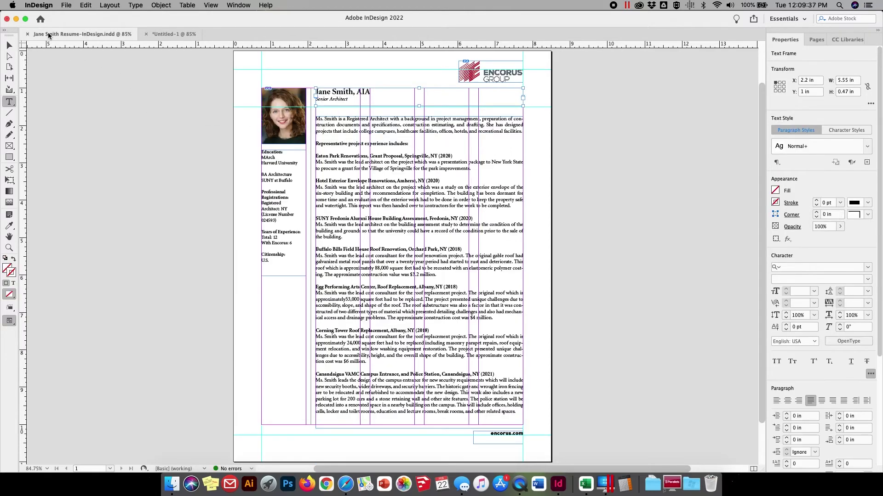
pyautogui.moveTo(371, 92); pyautogui.dragTo(307, 89)
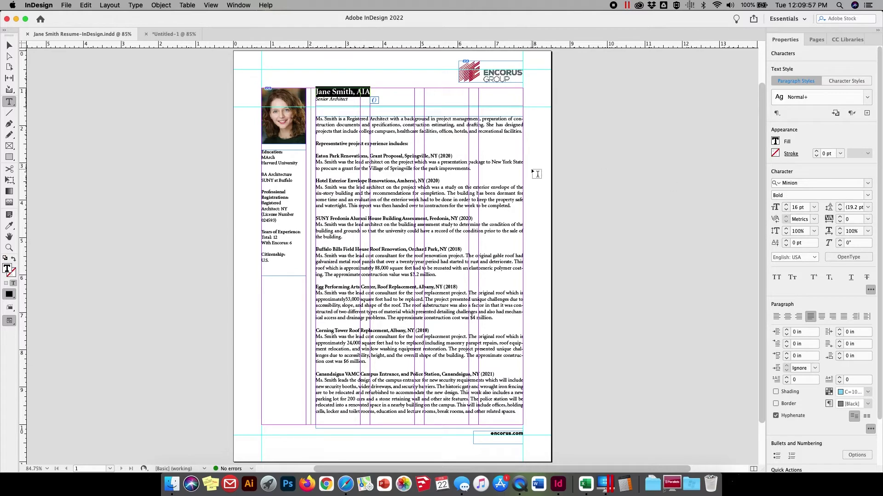
pyautogui.click(173, 34)
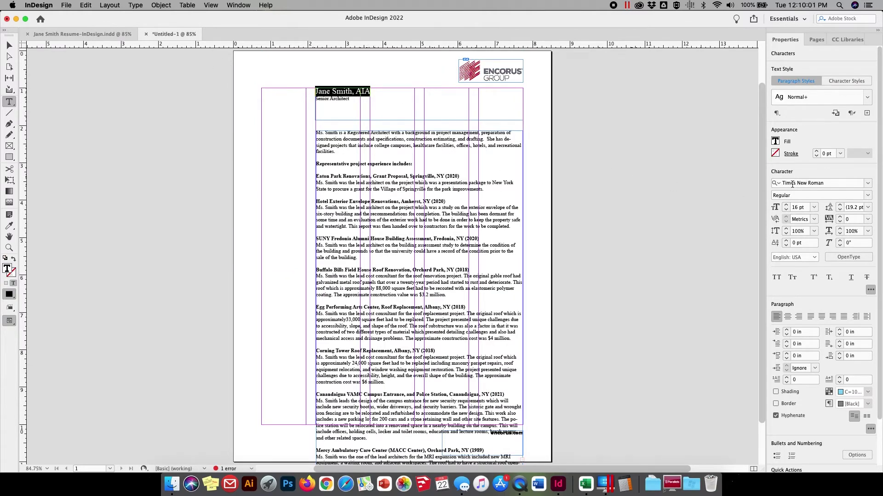
# Give the name heading the Minion Pro font family with the Bold style.
pyautogui.click(867, 183)
pyautogui.scroll(3, 688, 271)
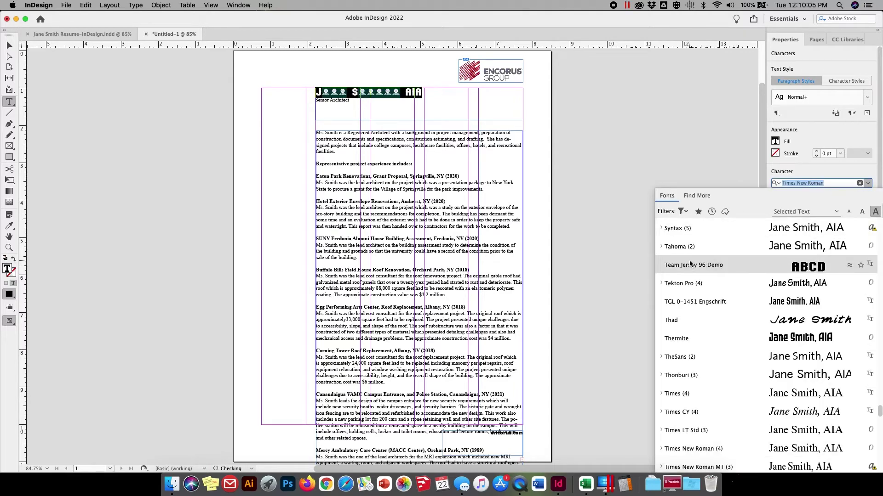
pyautogui.scroll(8, 689, 272)
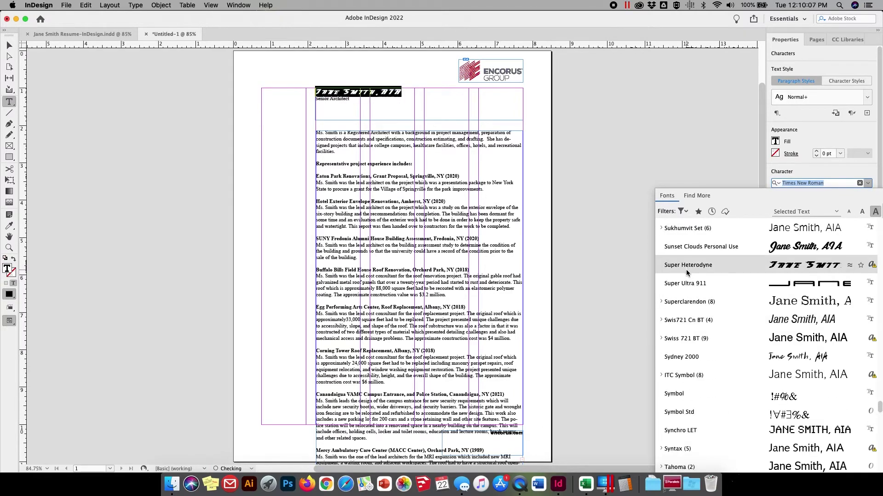
pyautogui.scroll(12, 686, 274)
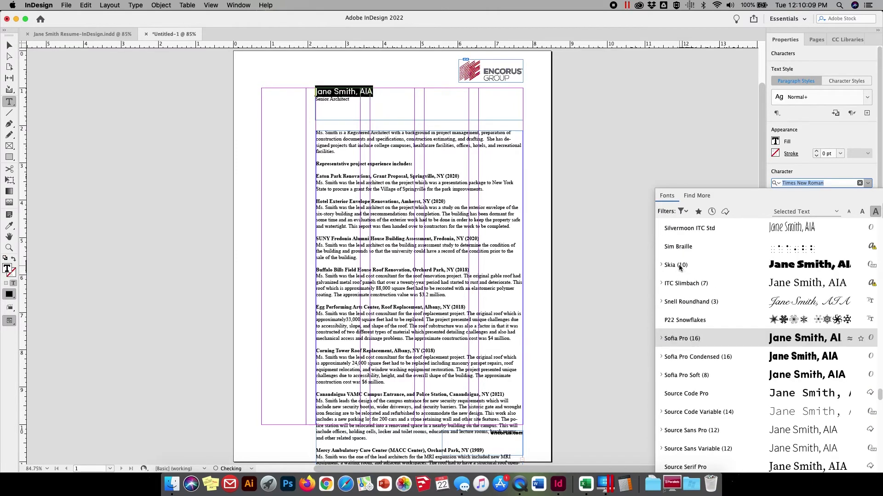
pyautogui.scroll(15, 680, 268)
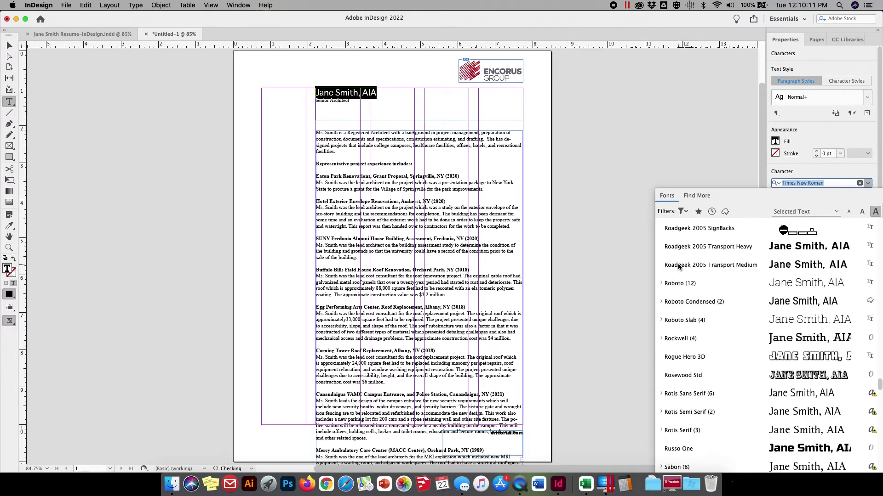
pyautogui.scroll(10, 677, 260)
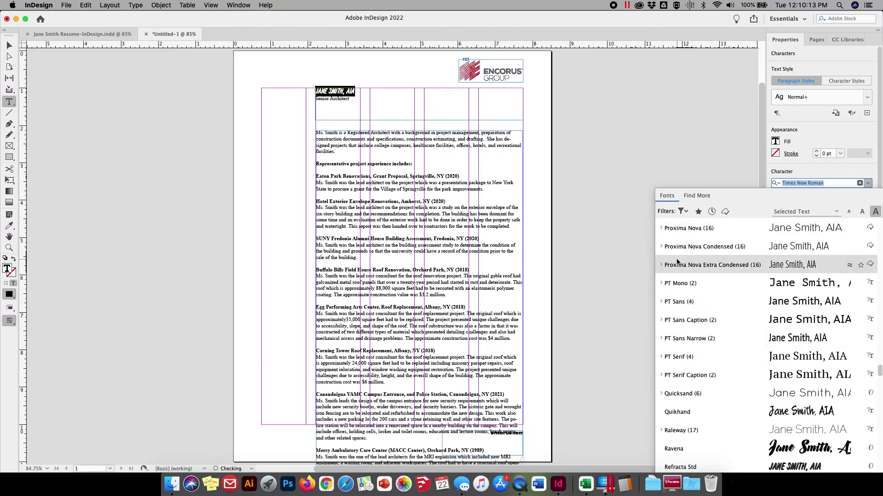
pyautogui.scroll(10, 677, 261)
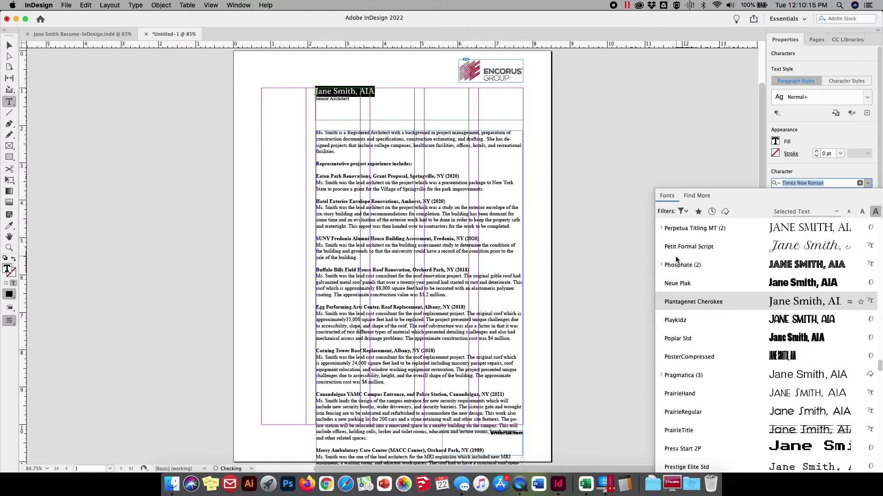
pyautogui.scroll(10, 674, 262)
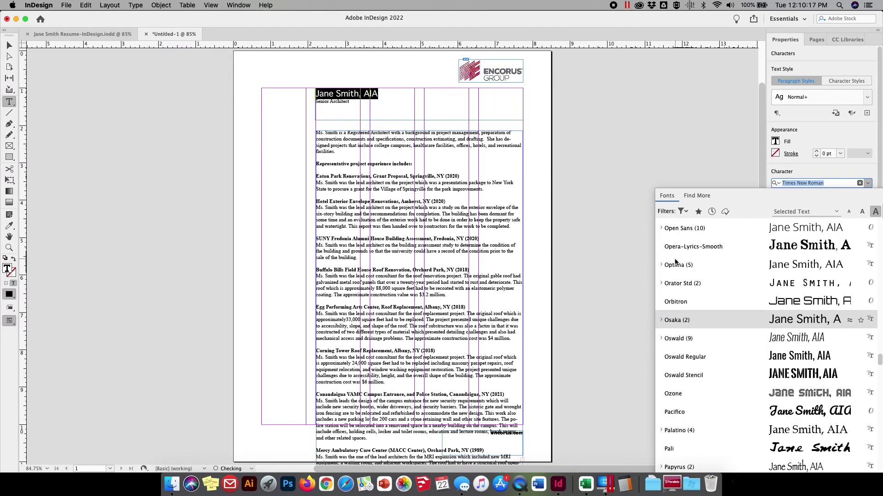
pyautogui.scroll(15, 674, 262)
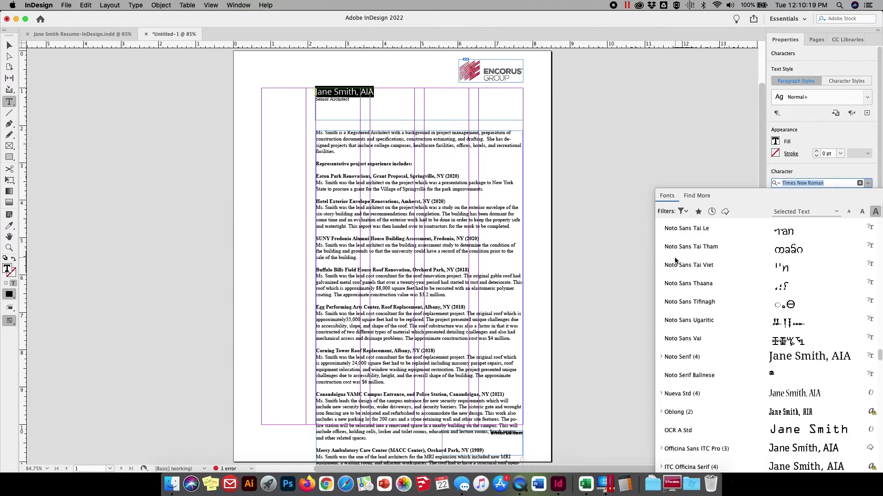
pyautogui.scroll(15, 675, 260)
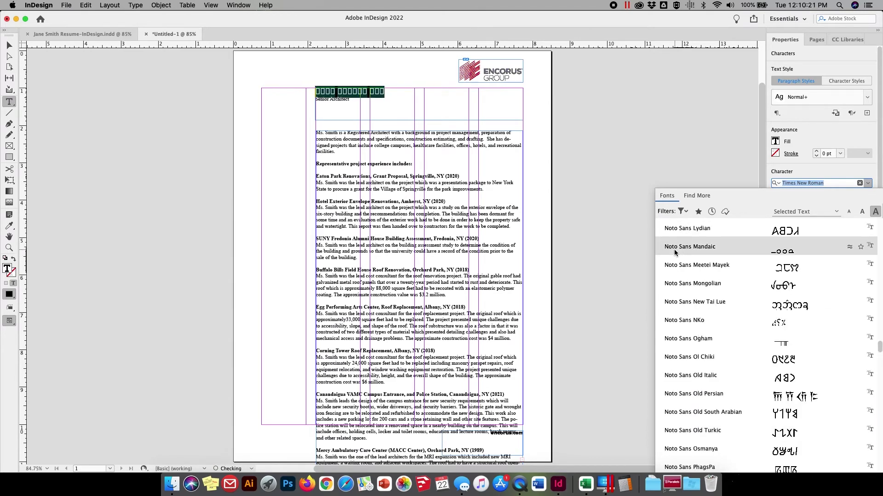
pyautogui.scroll(15, 675, 252)
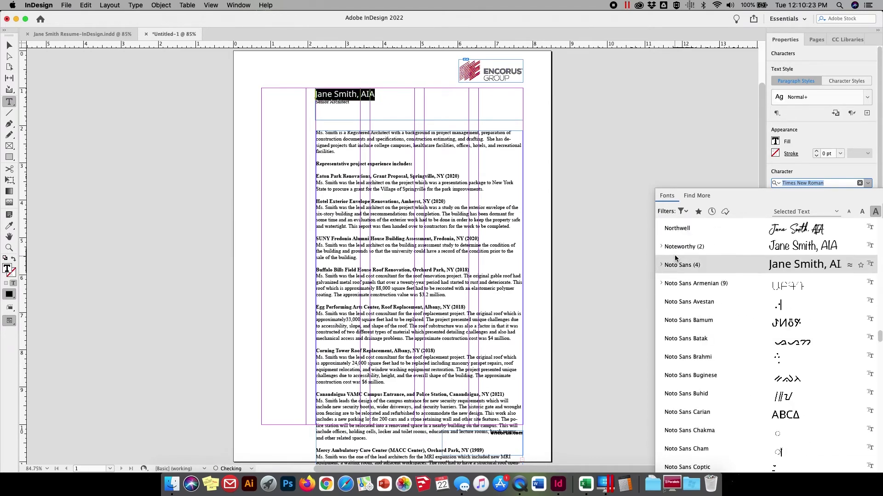
pyautogui.scroll(5, 674, 253)
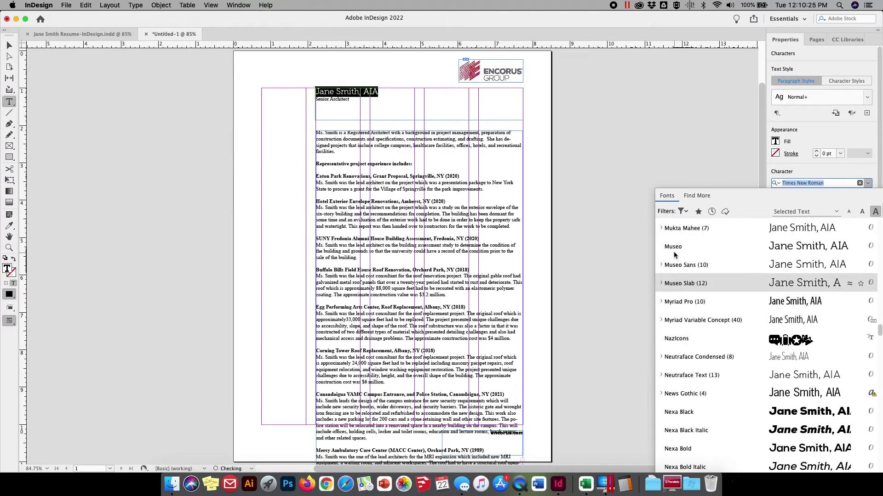
pyautogui.scroll(6, 674, 253)
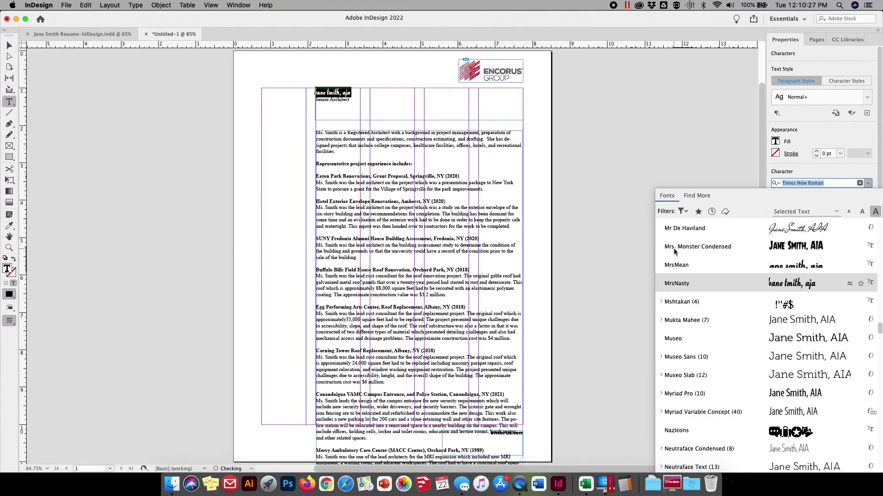
pyautogui.scroll(7, 674, 250)
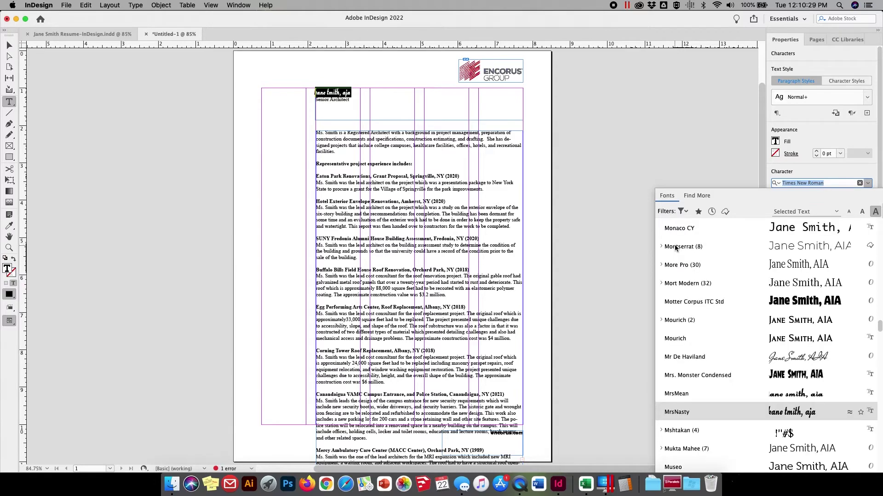
pyautogui.scroll(2, 676, 247)
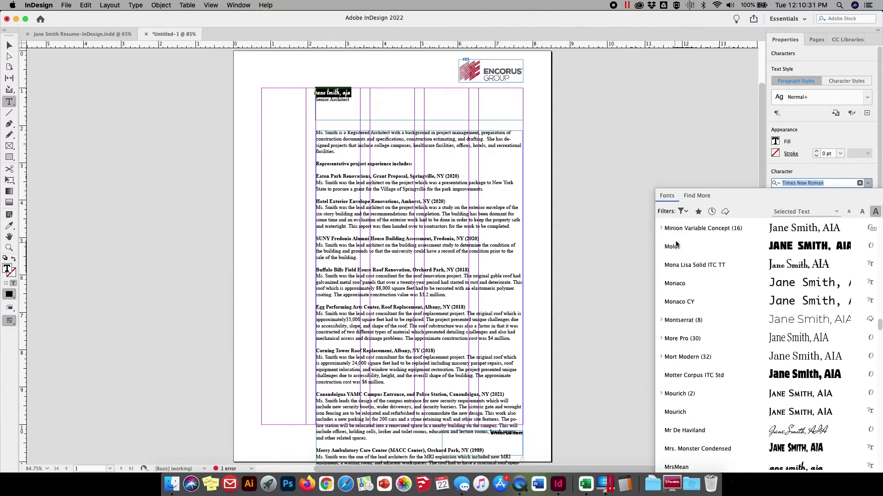
pyautogui.scroll(6, 682, 247)
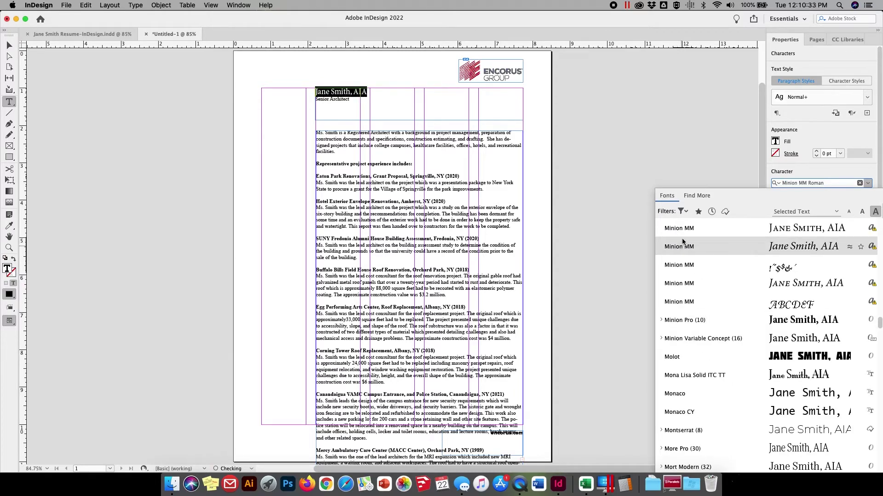
pyautogui.click(681, 321)
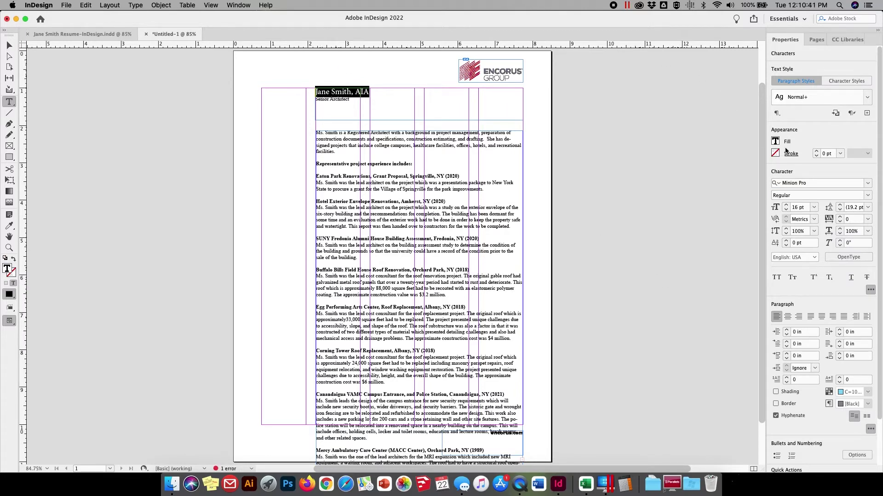
pyautogui.click(869, 197)
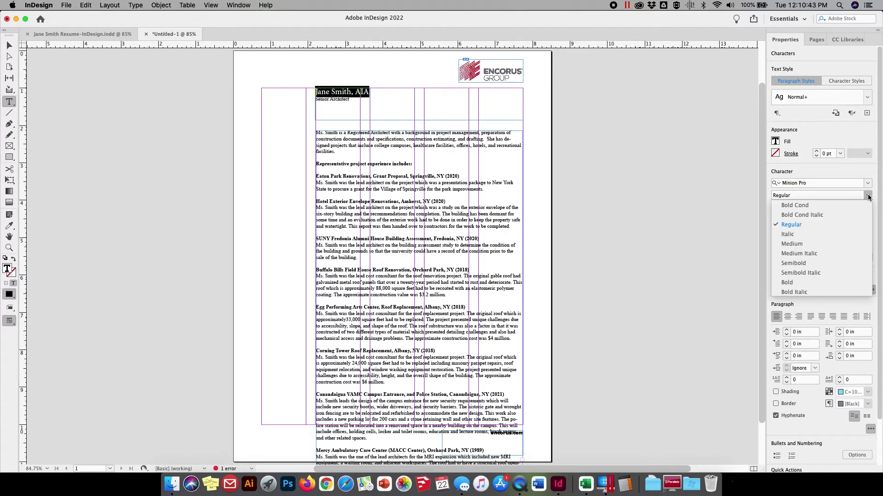
pyautogui.click(788, 283)
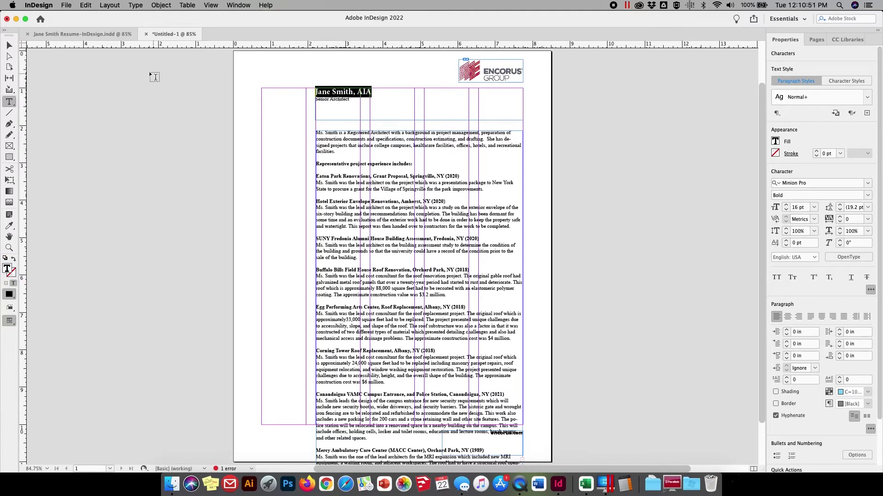
# Check the Senior Architect line's style in the finished resume.
pyautogui.click(69, 34)
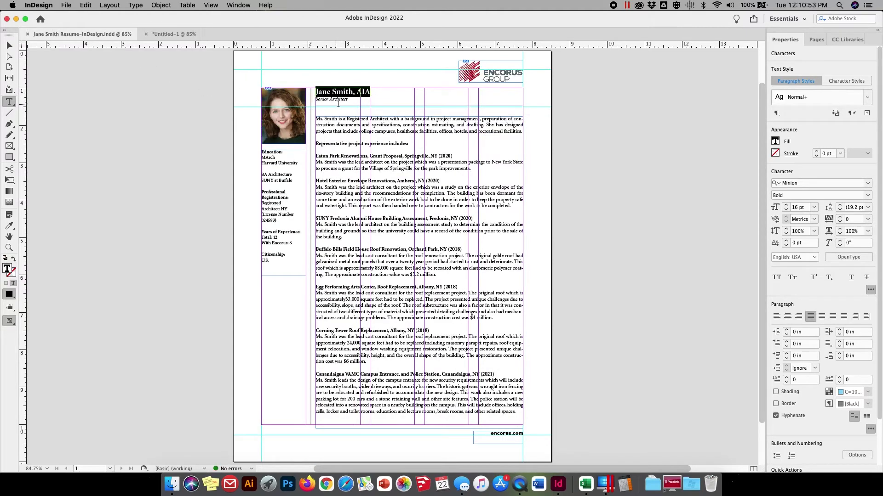
pyautogui.moveTo(348, 100); pyautogui.dragTo(313, 99)
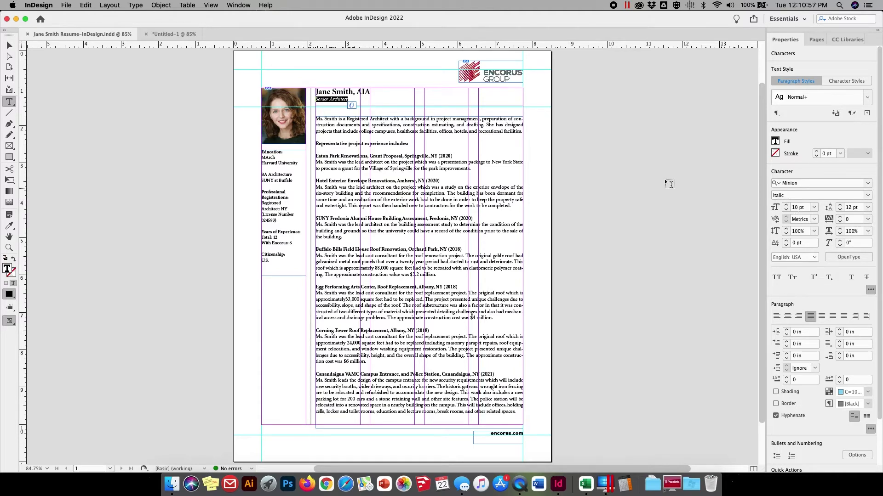
pyautogui.click(164, 34)
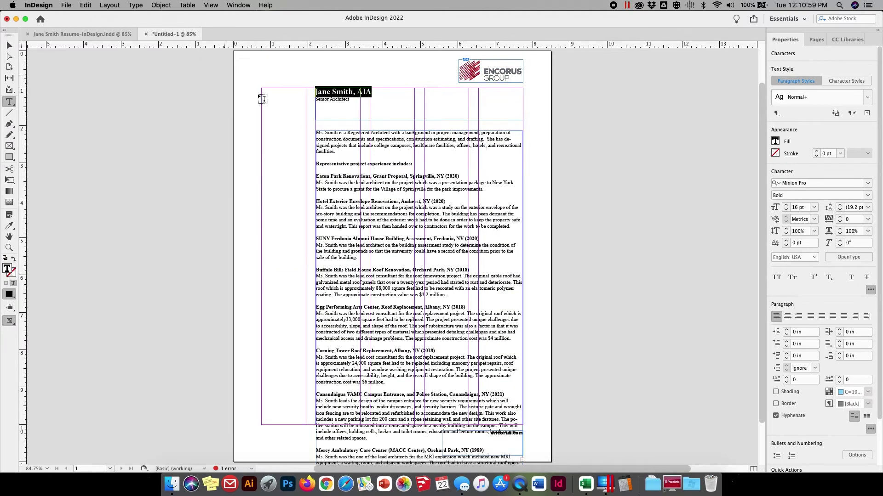
# Set the draft's Senior Architect line to the Minion font with Italic style.
pyautogui.moveTo(350, 99); pyautogui.dragTo(313, 100)
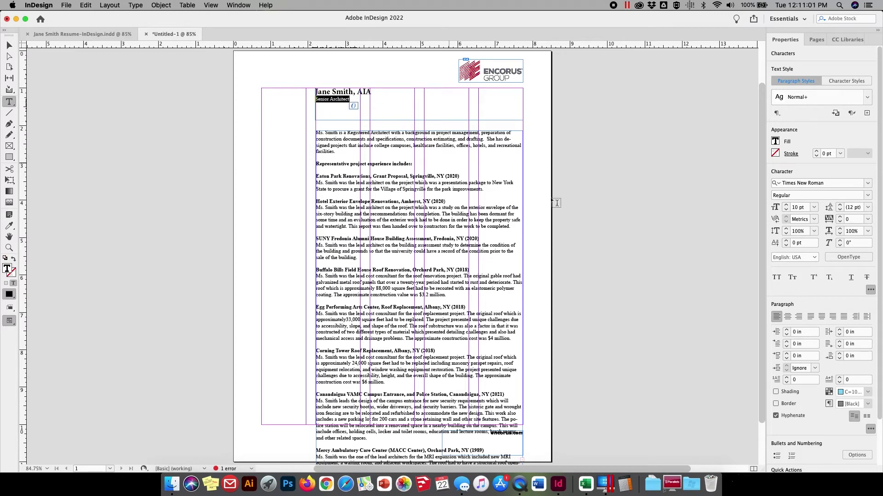
pyautogui.click(867, 183)
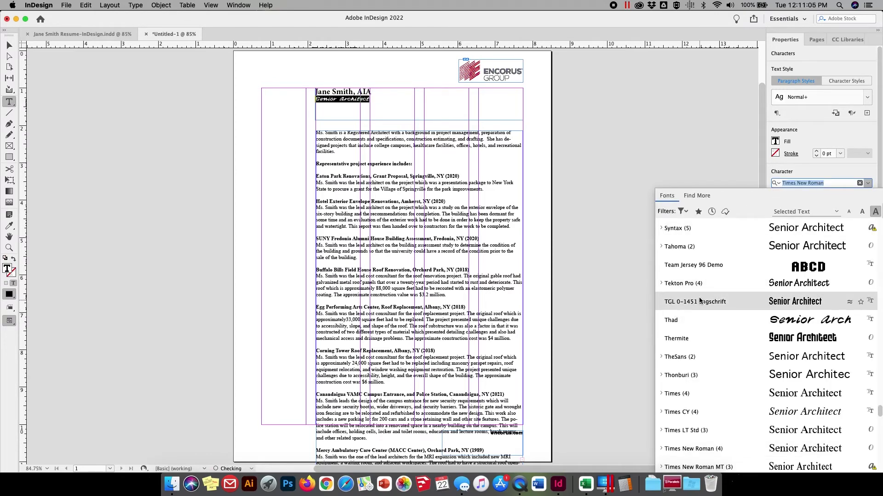
pyautogui.scroll(10, 715, 277)
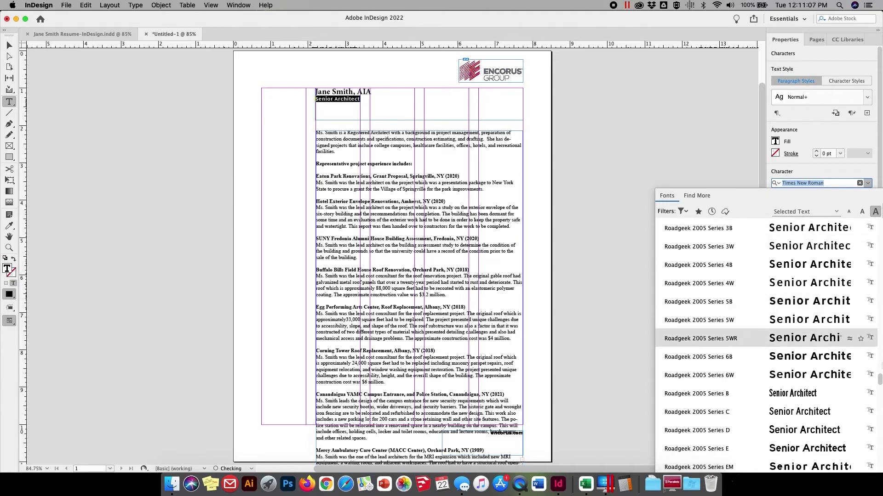
pyautogui.moveTo(880, 381); pyautogui.dragTo(878, 321)
pyautogui.click(679, 320)
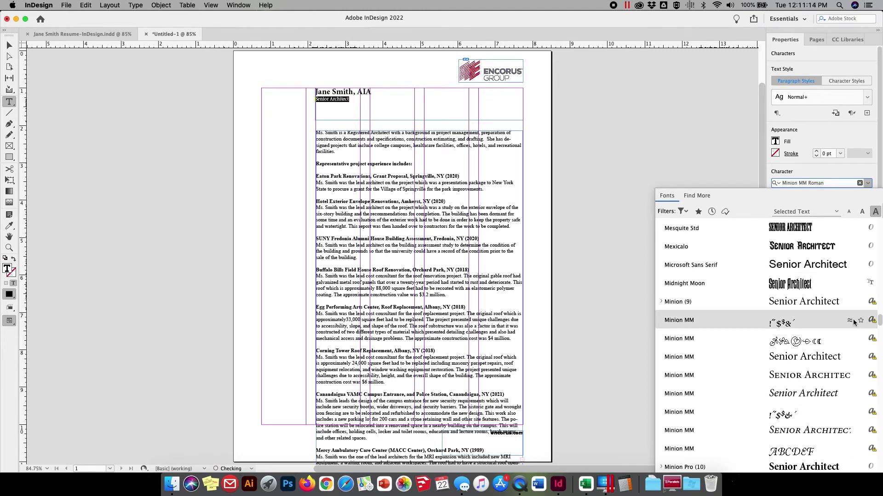
pyautogui.click(673, 302)
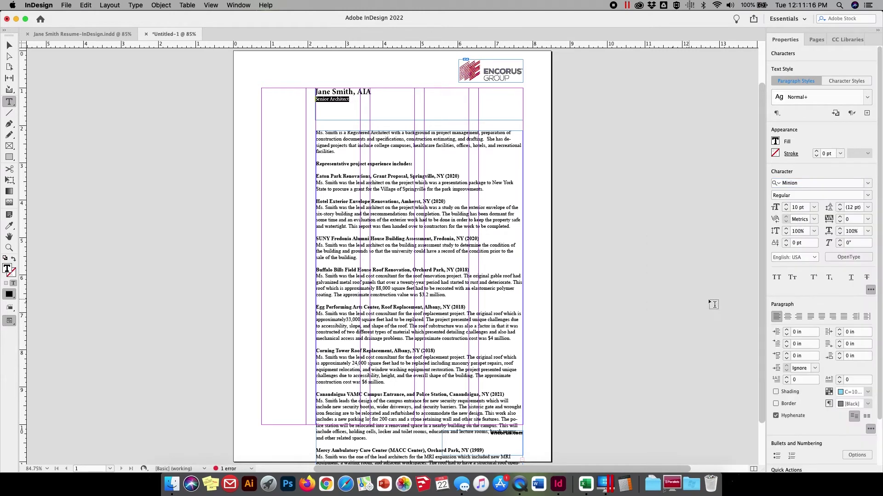
pyautogui.click(869, 197)
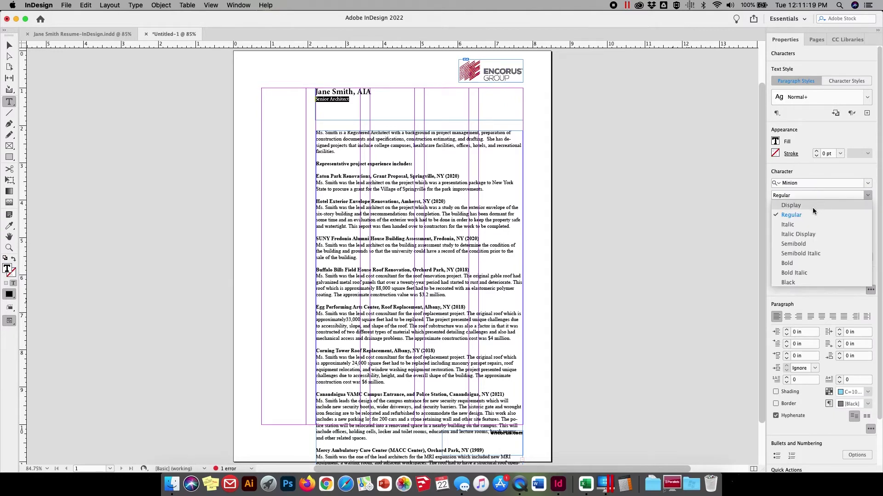
pyautogui.click(789, 224)
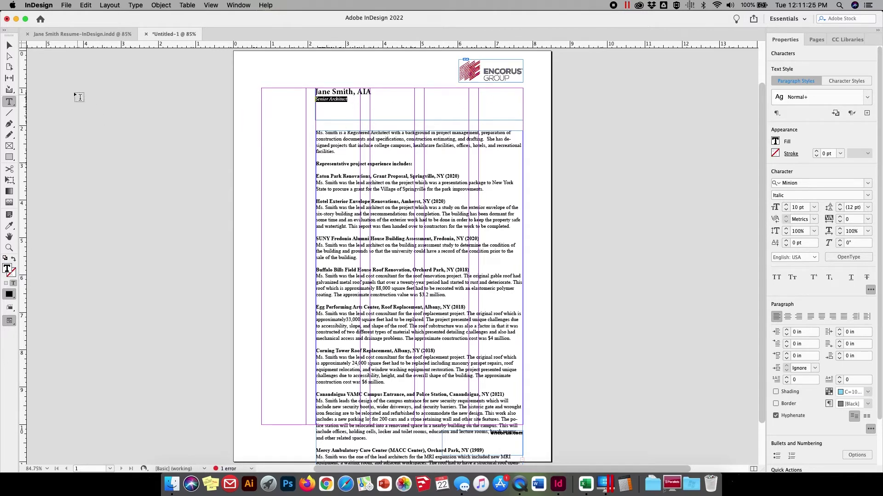
# Shorten the header frame to 0.52 in and move the body frame up to Y 1.7361 in.
pyautogui.click(9, 45)
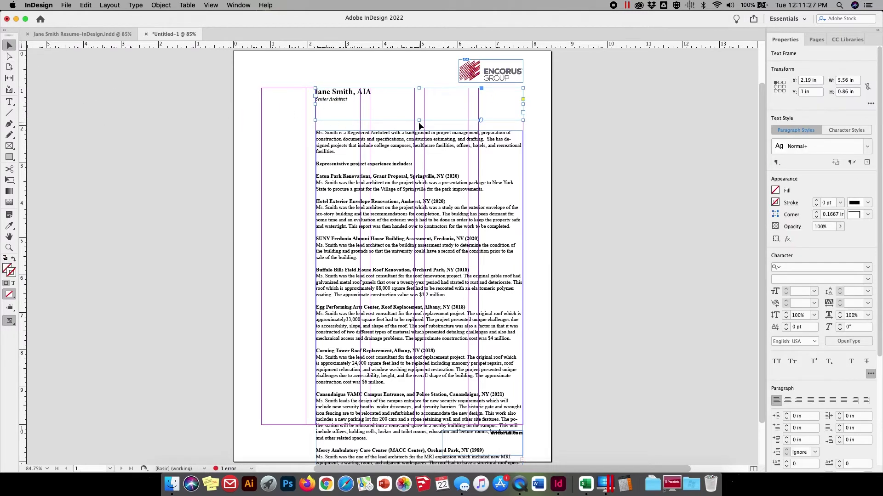
pyautogui.moveTo(419, 120); pyautogui.dragTo(419, 108)
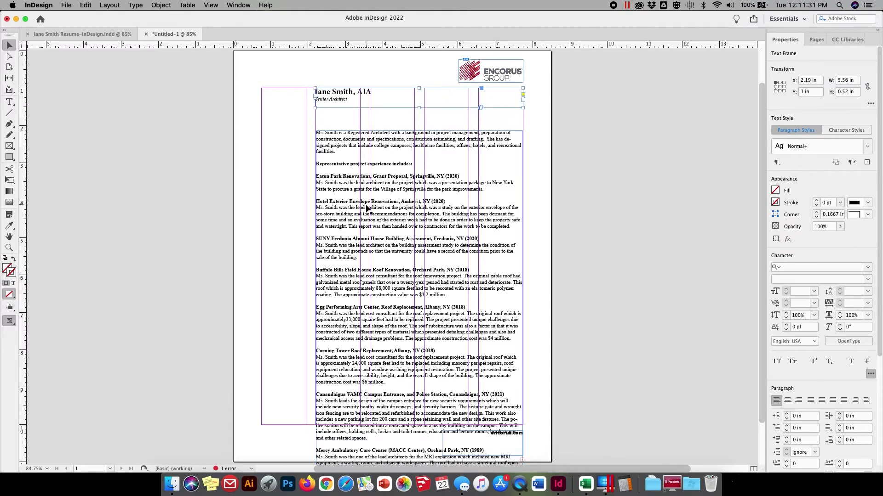
pyautogui.click(339, 222)
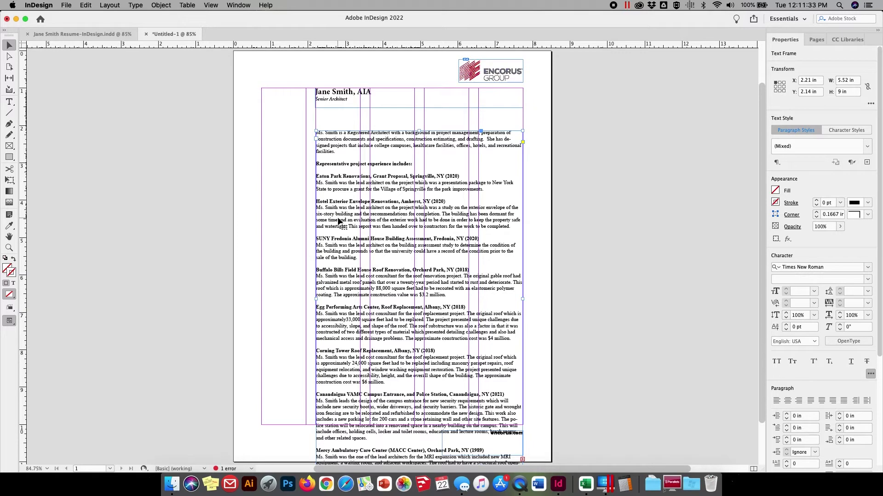
pyautogui.moveTo(339, 222); pyautogui.dragTo(370, 208)
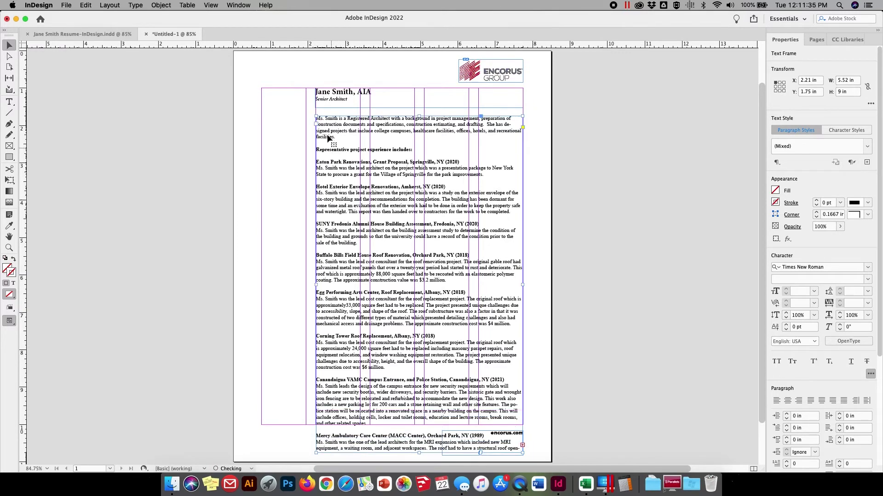
pyautogui.click(329, 104)
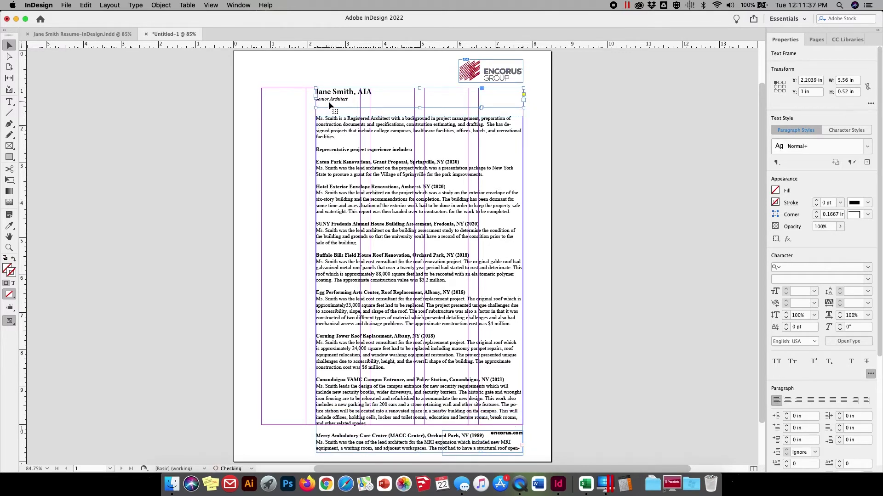
pyautogui.click(331, 161)
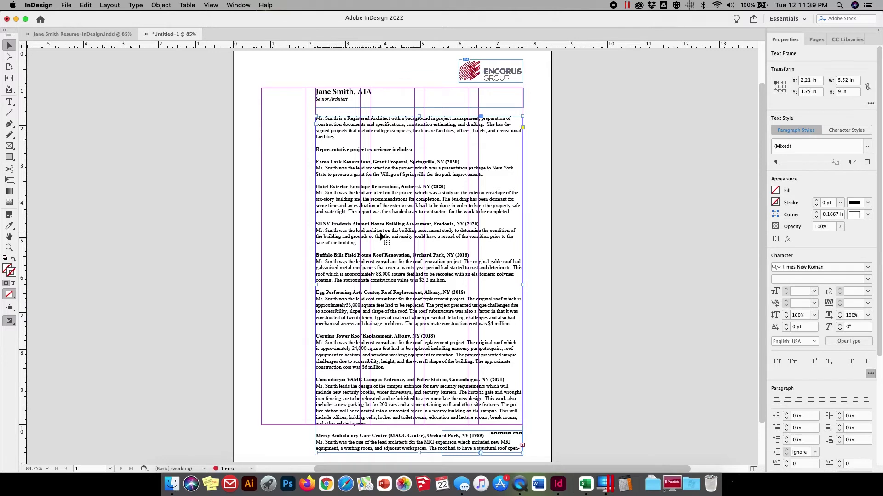
pyautogui.press('Up')
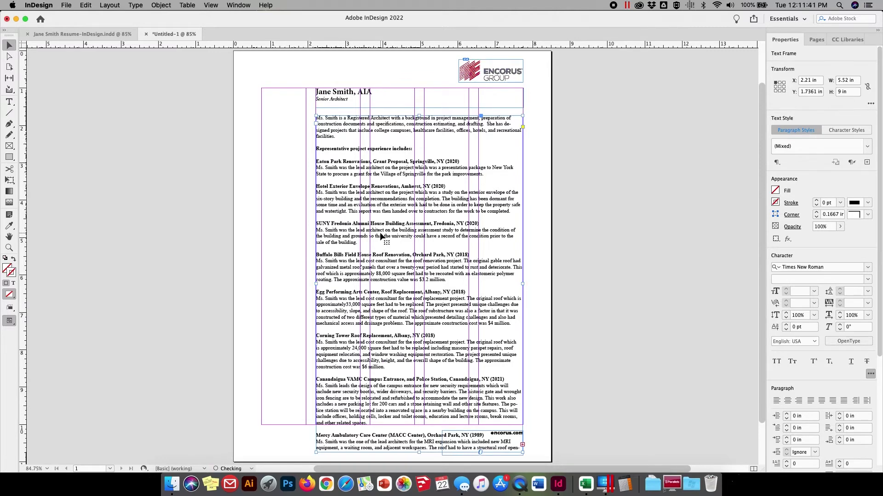
pyautogui.click(59, 34)
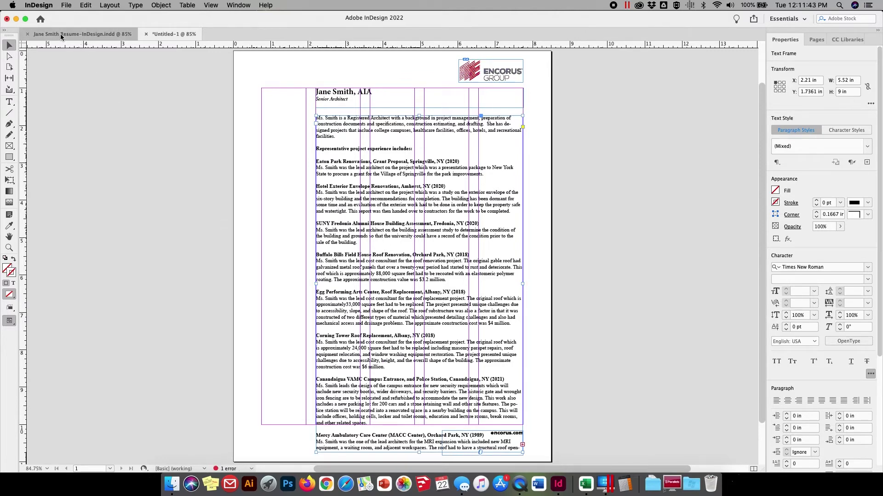
pyautogui.doubleClick(398, 266)
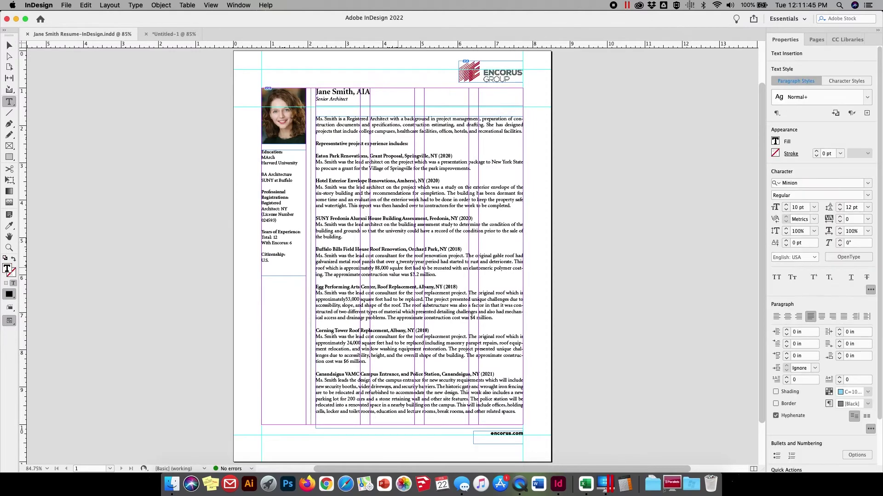
pyautogui.press('super+shift+Up')
pyautogui.press('super+shift+Up')
pyautogui.press('super+shift+Up')
pyautogui.press('super+shift+Up')
pyautogui.press('super+shift+Up')
pyautogui.press('super+shift+Up')
pyautogui.press('super+shift+Up')
pyautogui.press('super+shift+Up')
pyautogui.press('super+shift+Up')
pyautogui.press('super+shift+Up')
pyautogui.press('super+shift+Up')
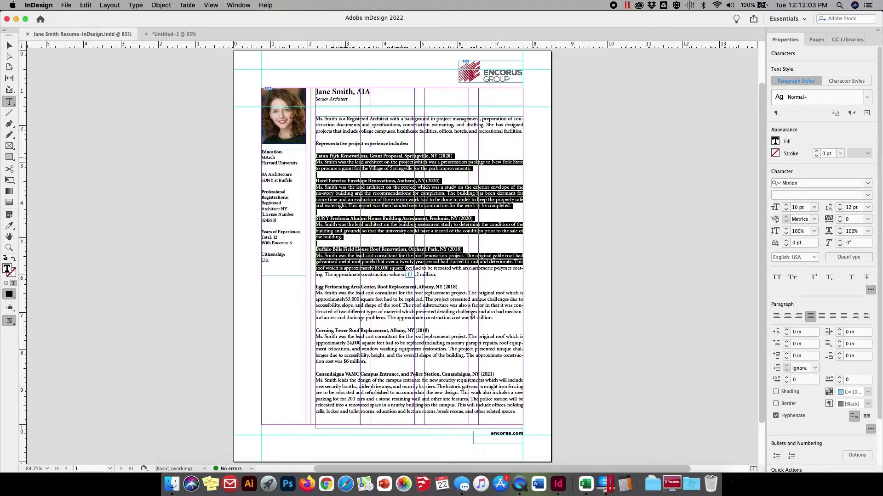
pyautogui.tripleClick(339, 166)
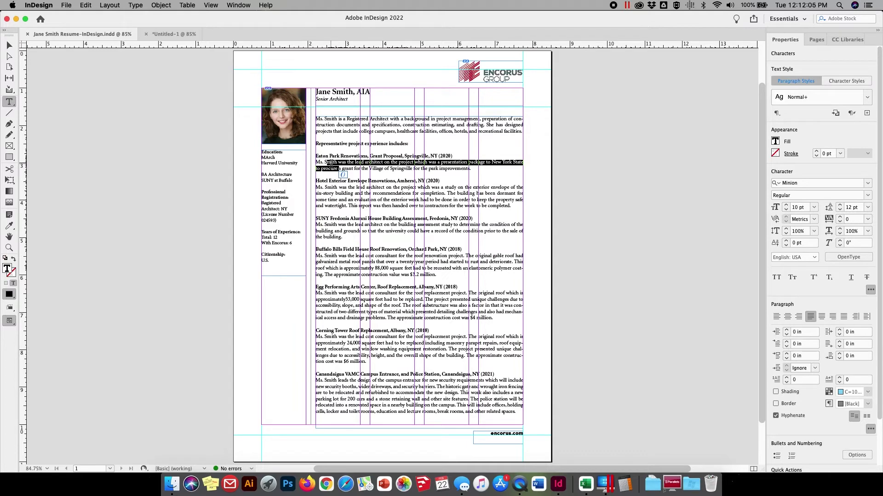
pyautogui.click(331, 155)
pyautogui.doubleClick(331, 155)
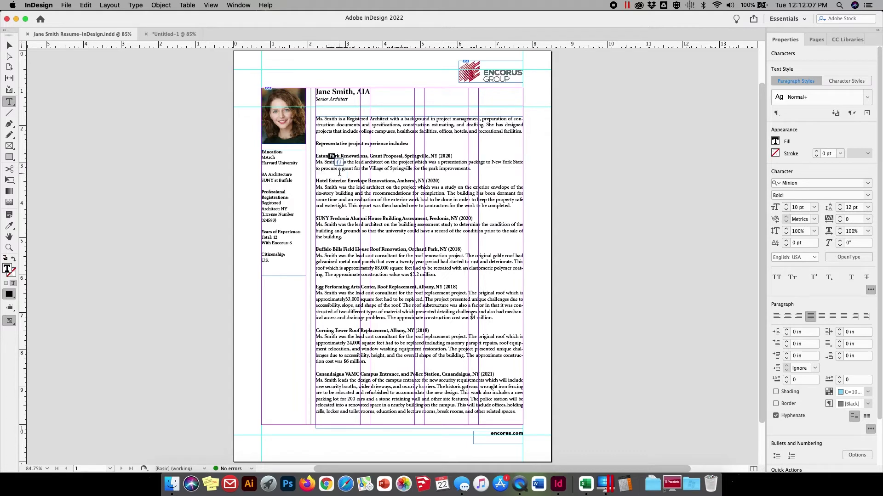
pyautogui.moveTo(339, 169); pyautogui.dragTo(328, 168)
pyautogui.click(163, 36)
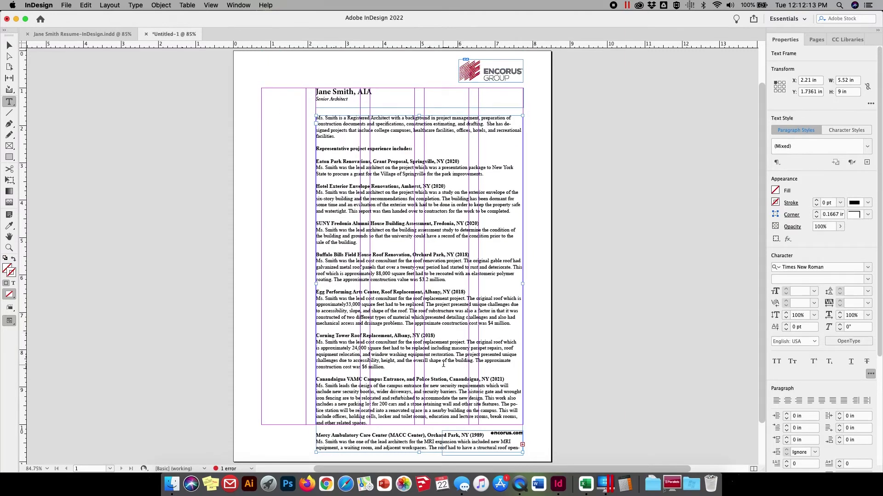
# Select the entire body story and change its font from Times New Roman to Minion.
pyautogui.moveTo(447, 363); pyautogui.dragTo(386, 318)
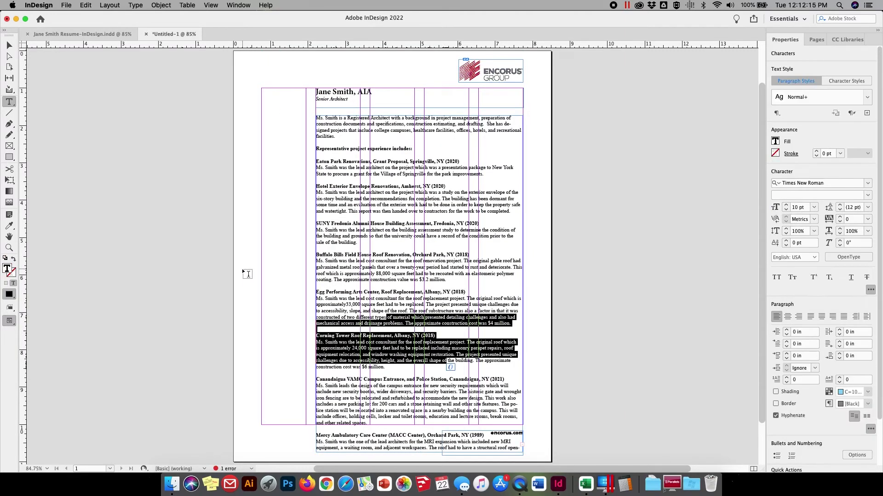
pyautogui.press('super+a')
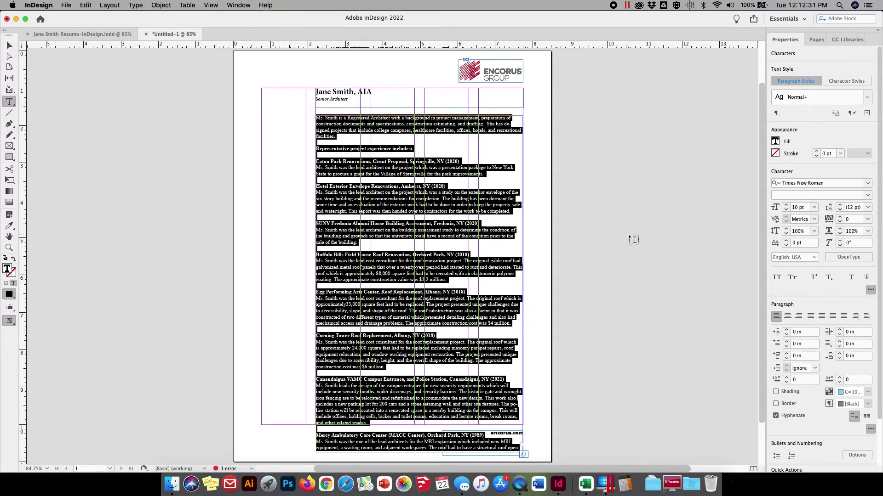
pyautogui.click(869, 183)
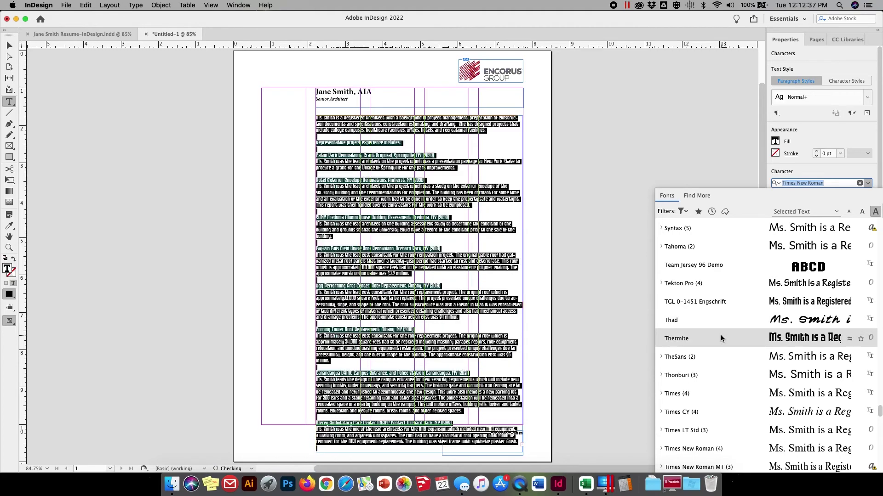
pyautogui.moveTo(878, 411); pyautogui.dragTo(879, 324)
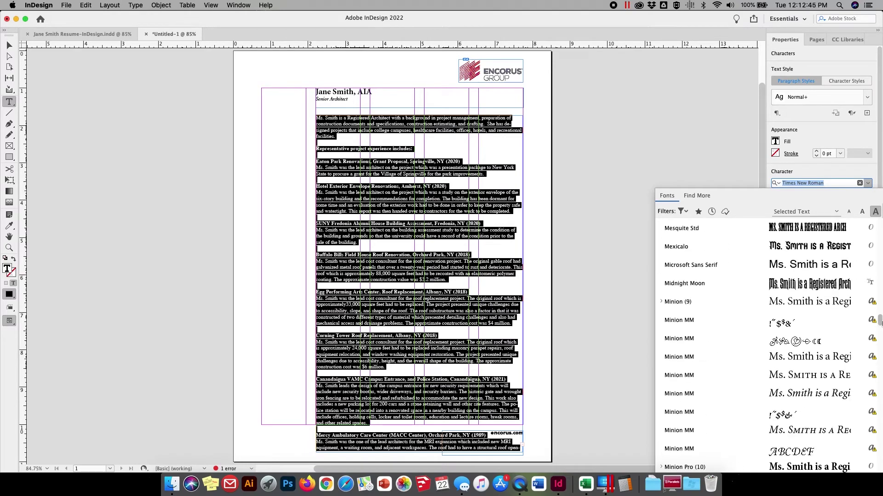
pyautogui.click(674, 302)
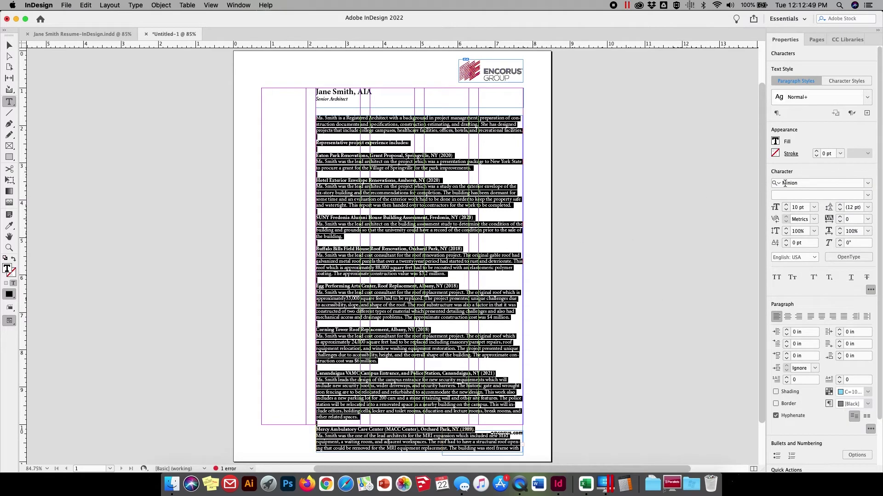
pyautogui.click(305, 183)
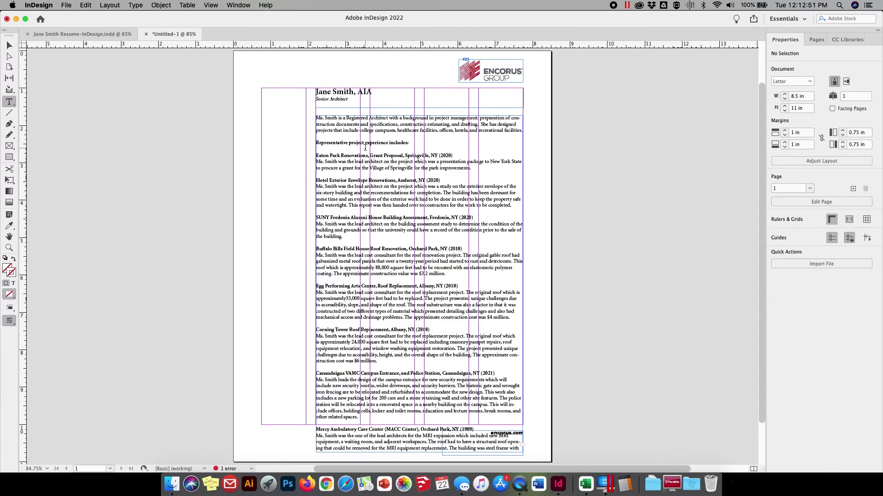
pyautogui.moveTo(396, 143); pyautogui.dragTo(379, 142)
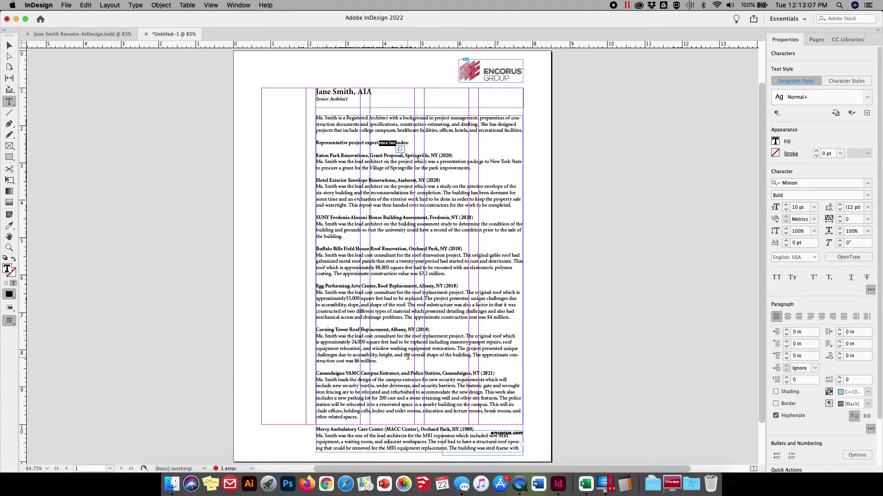
pyautogui.scroll(-1, 449, 318)
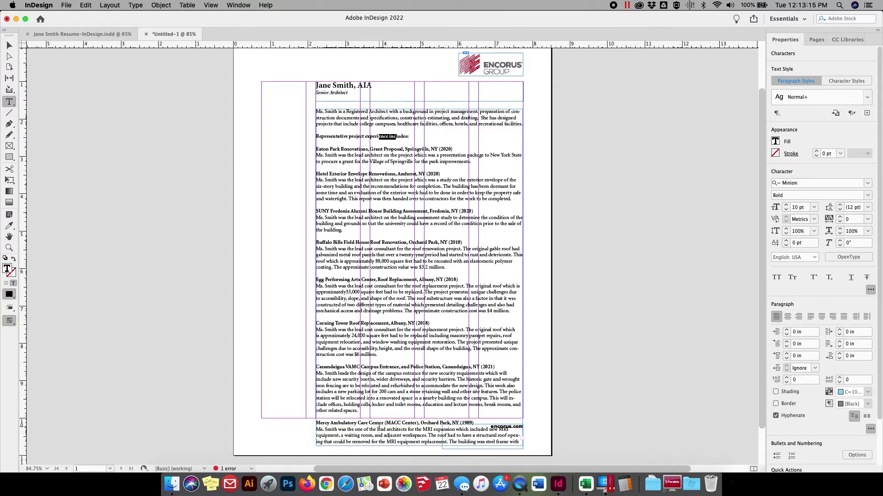
pyautogui.click(10, 48)
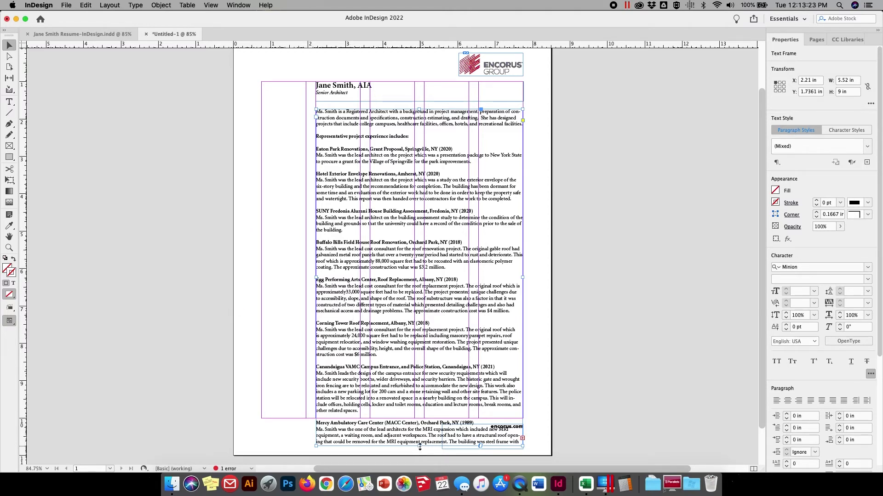
# Resize the body text frame to 5.52 × 8.2639 in so it ends just above the encorus.com footer.
pyautogui.moveTo(418, 445); pyautogui.dragTo(417, 417)
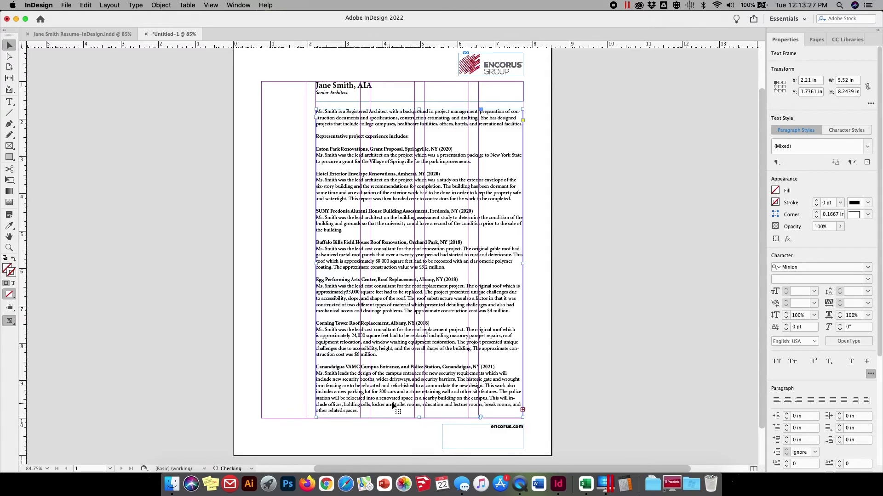
pyautogui.scroll(-1, 363, 382)
pyautogui.scroll(-3, 363, 382)
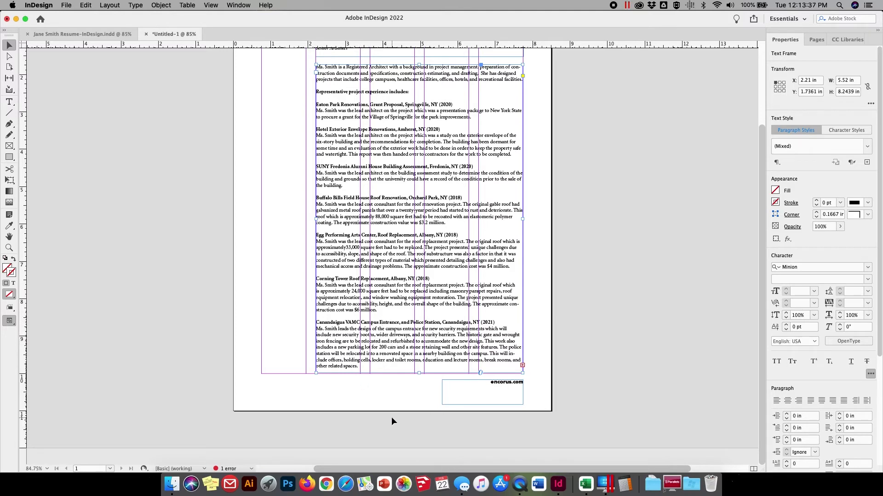
pyautogui.moveTo(419, 373); pyautogui.dragTo(419, 374)
# Add page 2 from A-Parent and draw an empty 5.52 × 6.02 in text frame on its right columns.
pyautogui.click(815, 40)
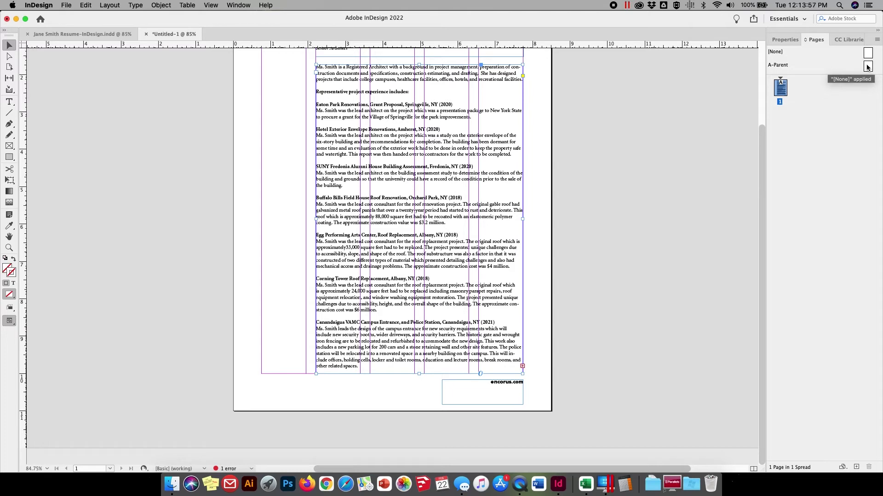
pyautogui.moveTo(867, 67); pyautogui.dragTo(781, 119)
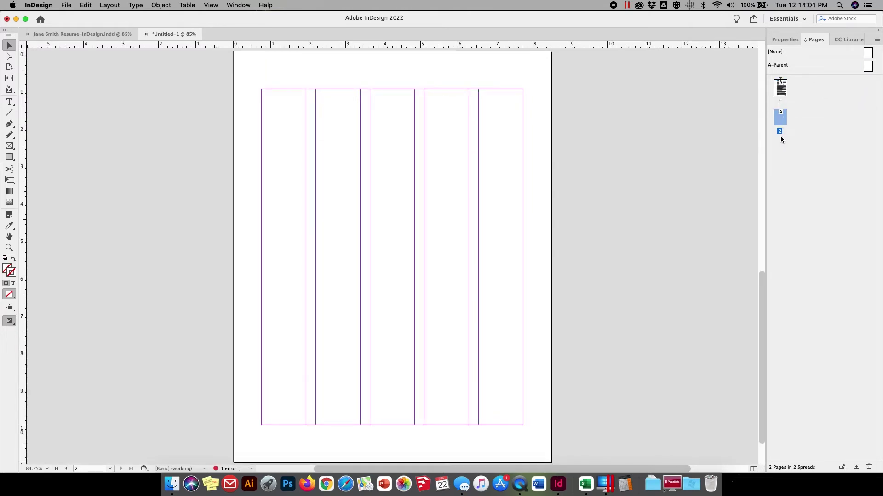
pyautogui.click(9, 101)
pyautogui.moveTo(322, 94); pyautogui.dragTo(523, 314)
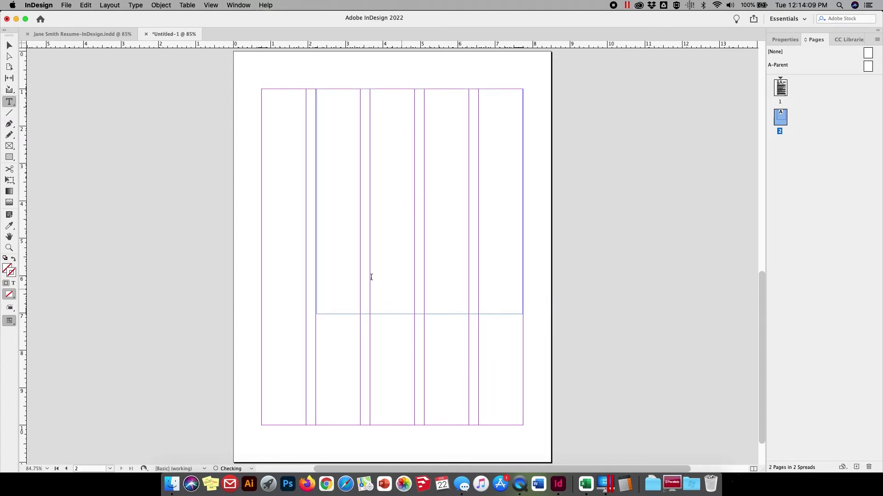
pyautogui.click(10, 45)
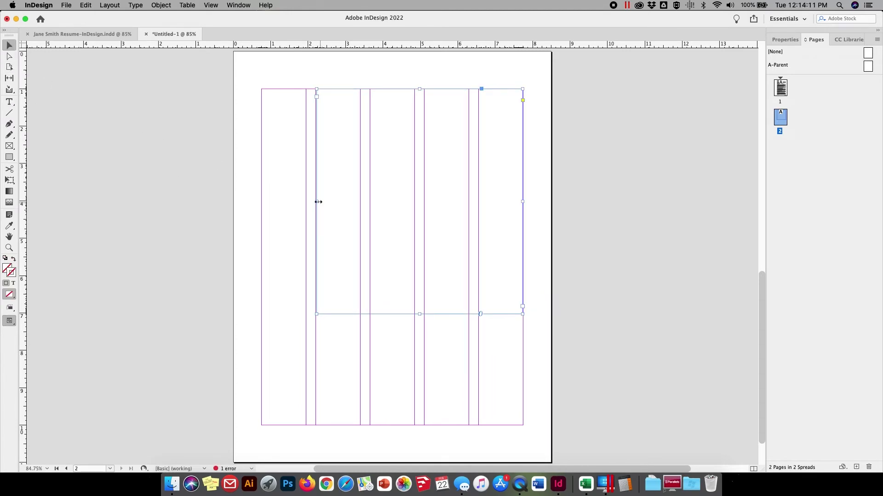
pyautogui.moveTo(316, 201); pyautogui.dragTo(316, 202)
pyautogui.scroll(5, 274, 157)
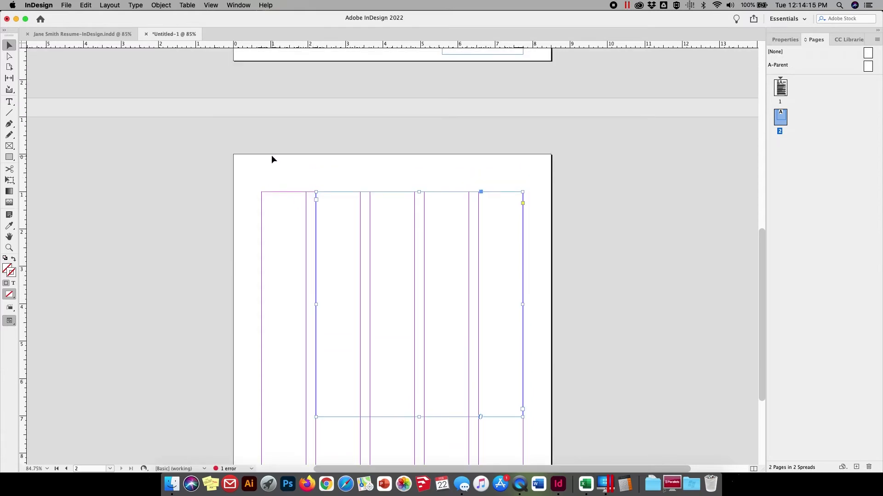
pyautogui.scroll(3, 270, 155)
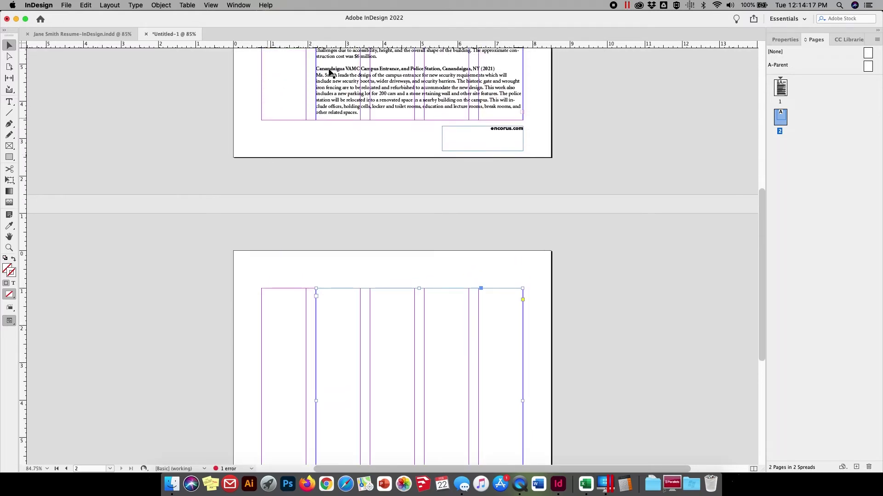
# Thread page one's overset text into the new text frame on page two.
pyautogui.click(402, 86)
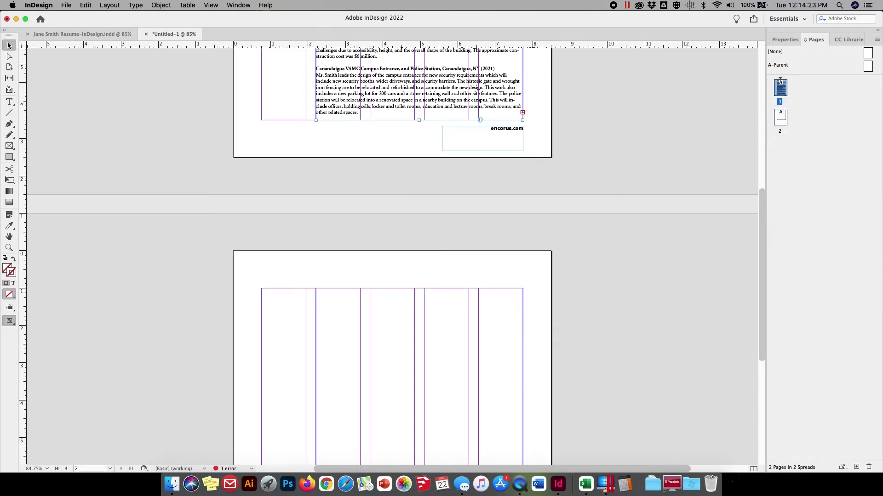
pyautogui.click(522, 112)
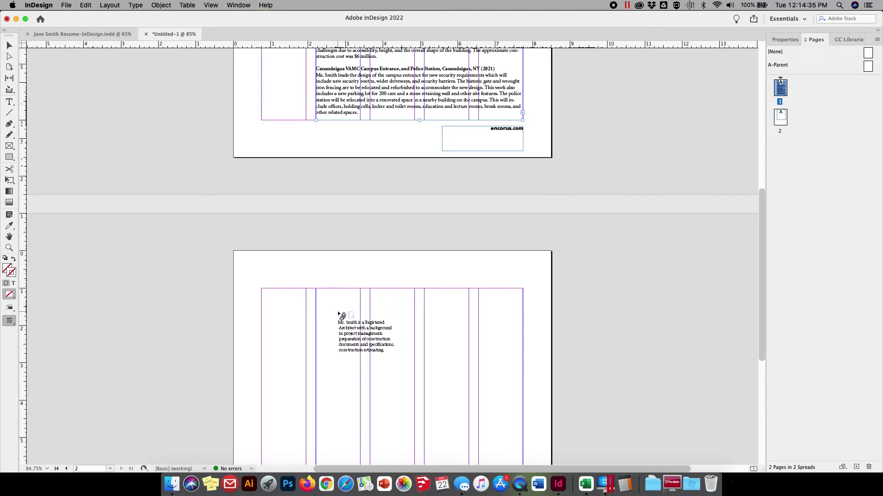
pyautogui.click(347, 329)
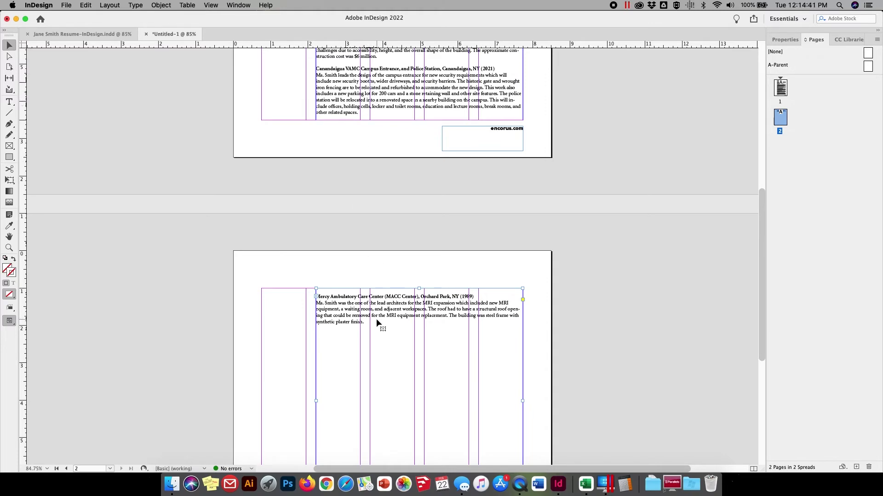
# Test the text flow by adding, then removing, blank lines before the Canandaigua heading.
pyautogui.click(9, 102)
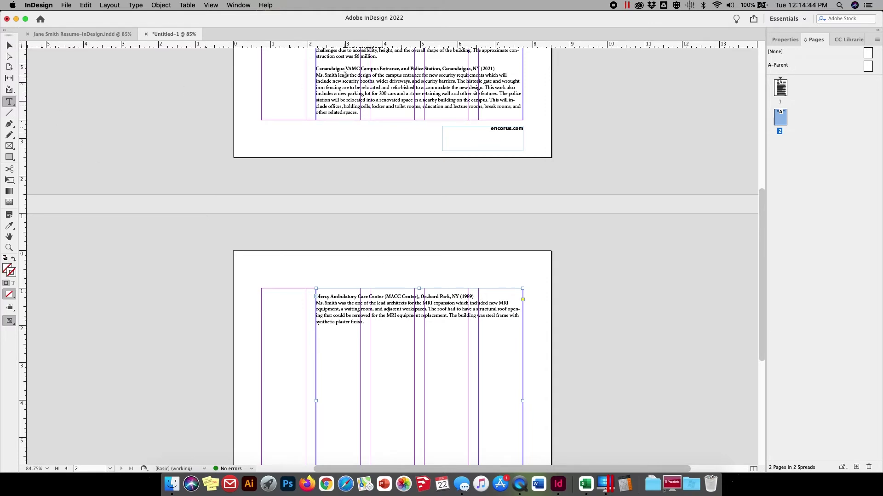
pyautogui.click(317, 68)
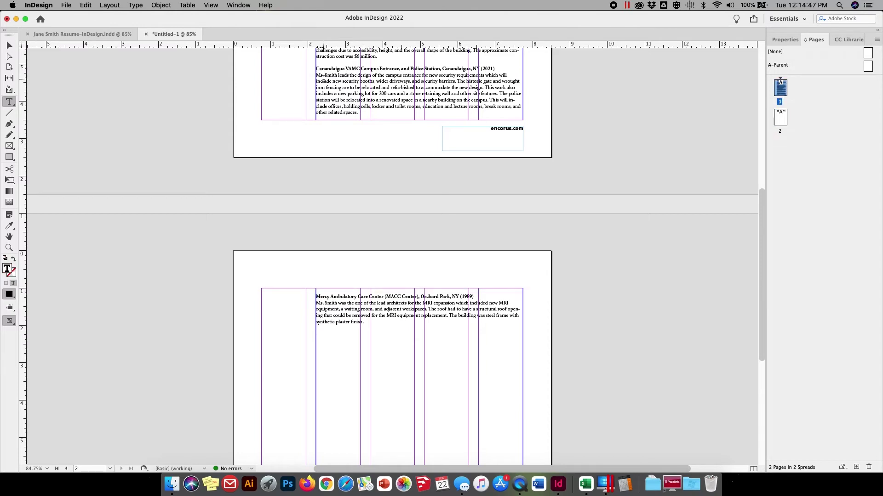
pyautogui.press('Return')
pyautogui.press('Return')
pyautogui.press('Return')
pyautogui.press('Return')
pyautogui.press('Return')
pyautogui.press('Return')
pyautogui.press('Return')
pyautogui.press('Return')
pyautogui.press('Return')
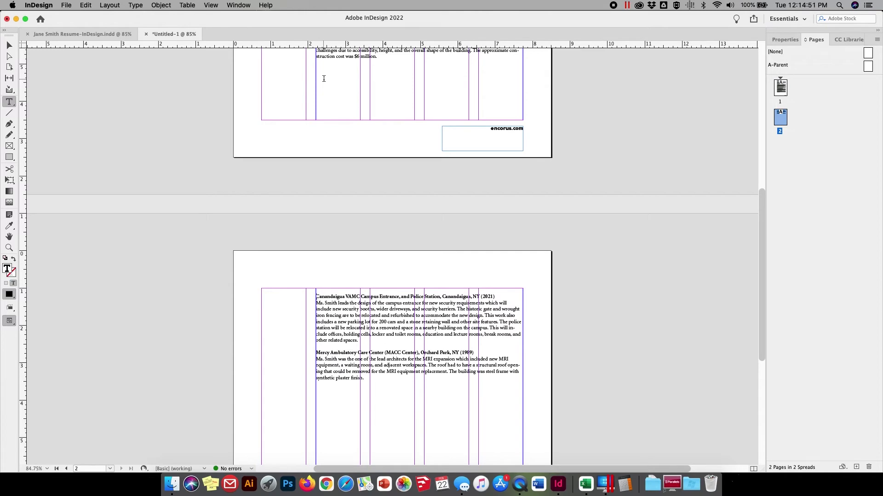
pyautogui.press('BackSpace')
pyautogui.press('BackSpace')
pyautogui.press('BackSpace')
pyautogui.press('BackSpace')
pyautogui.press('BackSpace')
pyautogui.press('BackSpace')
pyautogui.press('BackSpace')
pyautogui.press('BackSpace')
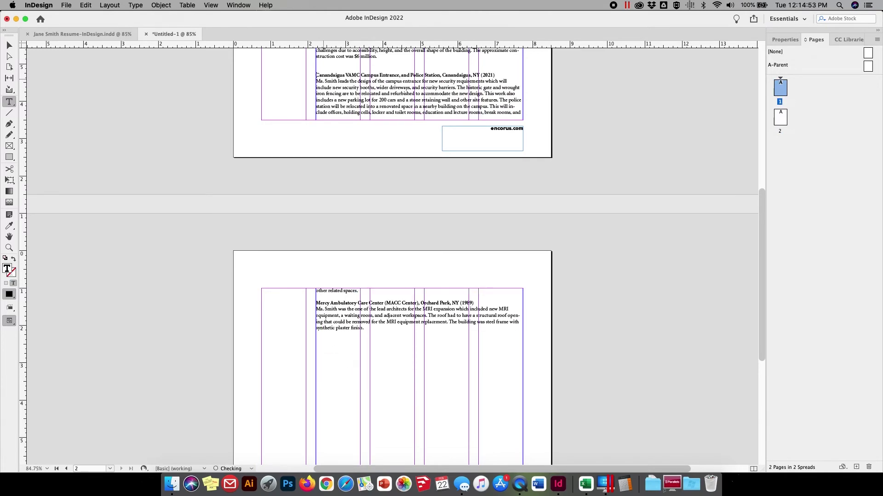
pyautogui.press('BackSpace')
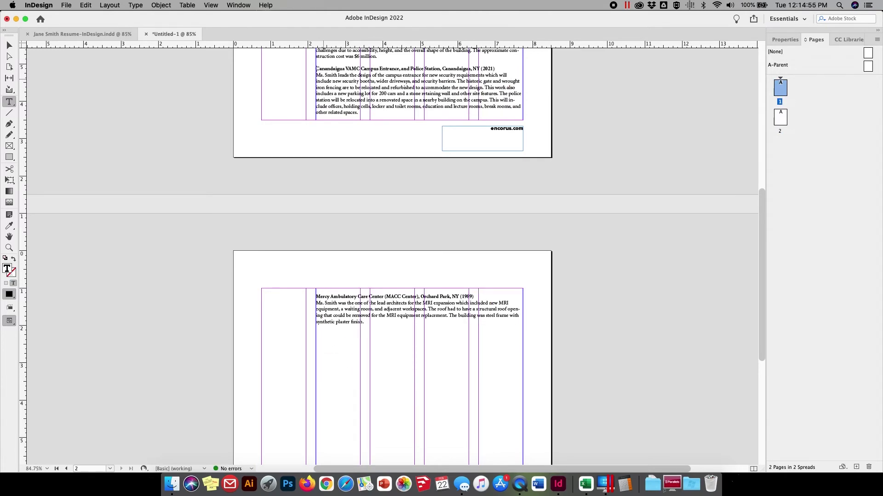
pyautogui.scroll(10, 386, 111)
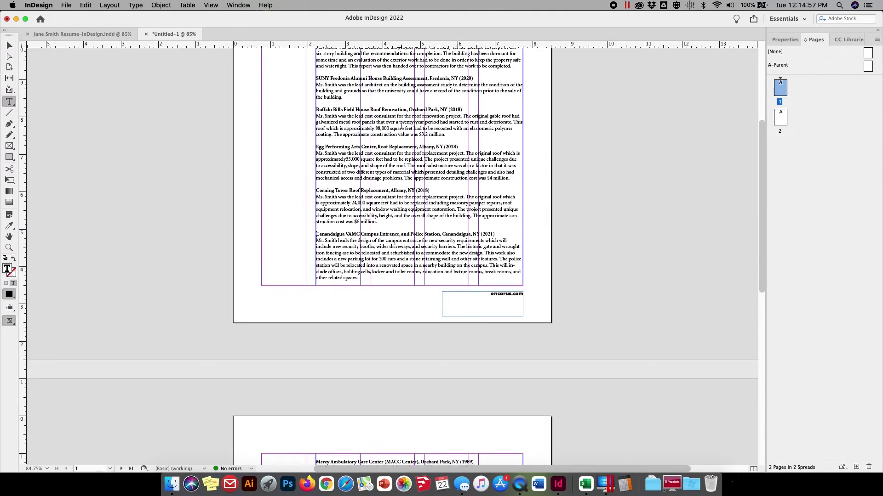
pyautogui.scroll(-12, 434, 213)
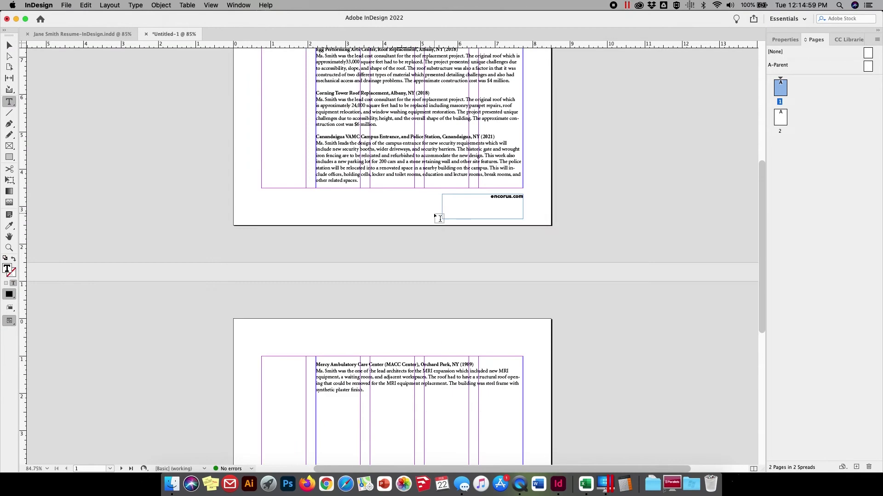
pyautogui.scroll(3, 432, 217)
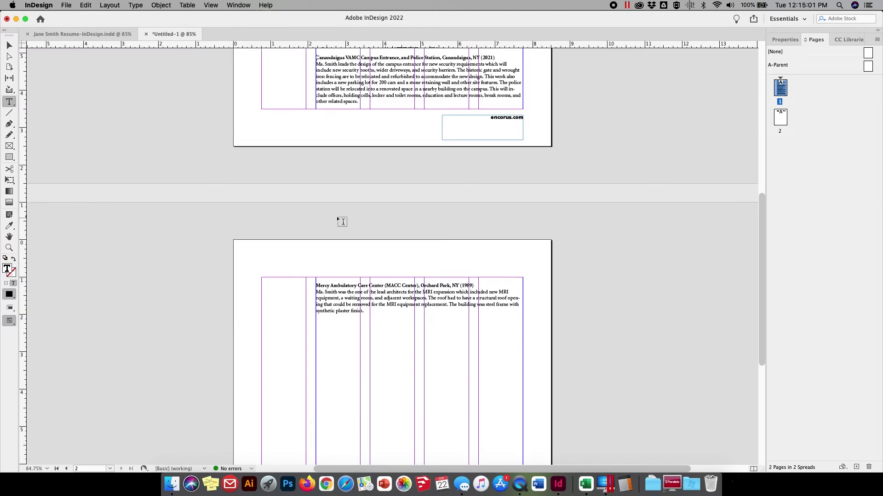
# Delete page two's text frame and reselect the main body frame on page one.
pyautogui.press('Escape')
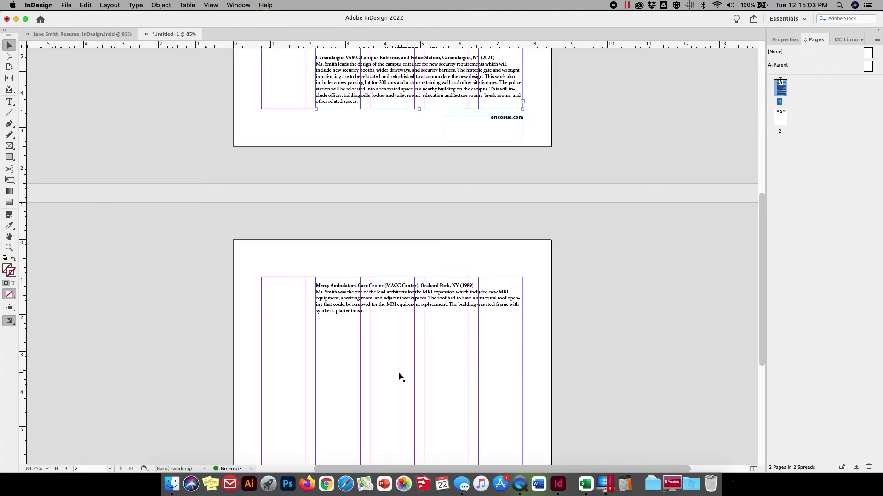
pyautogui.click(398, 375)
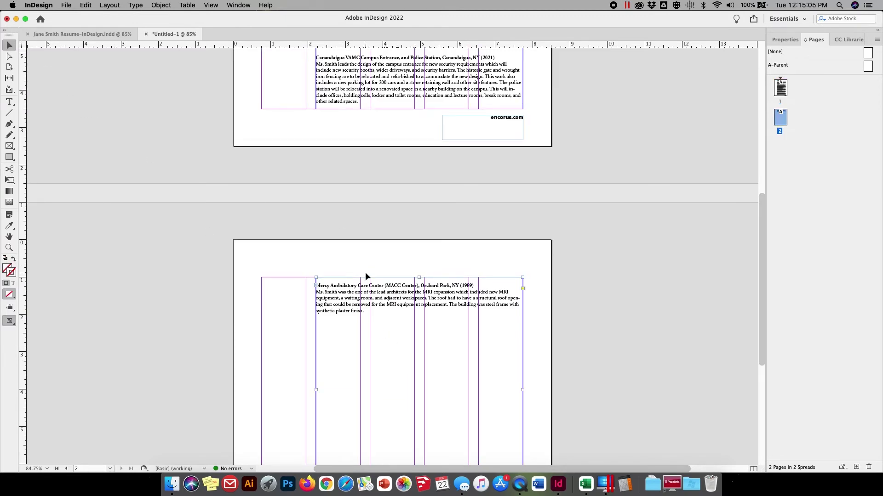
pyautogui.press('Delete')
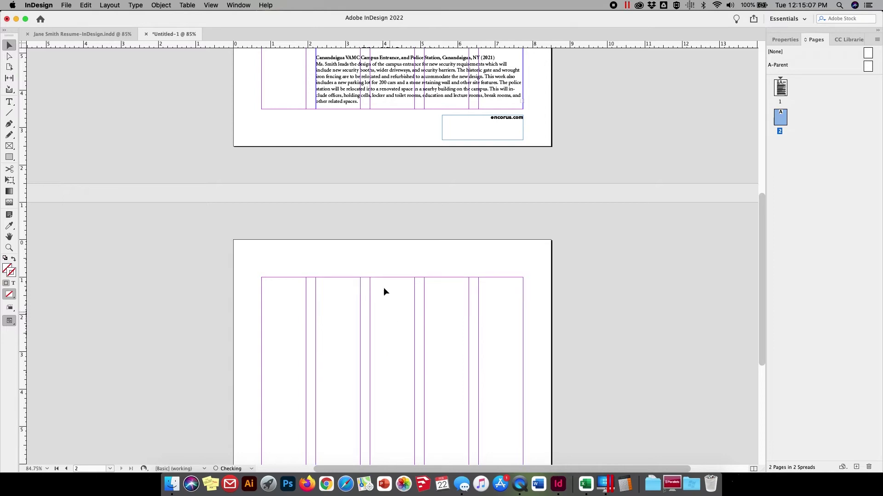
pyautogui.scroll(5, 384, 288)
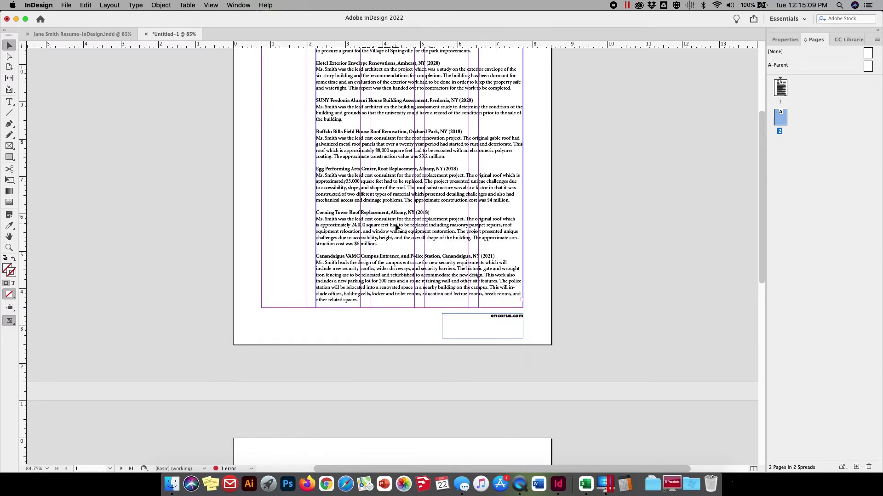
pyautogui.click(397, 225)
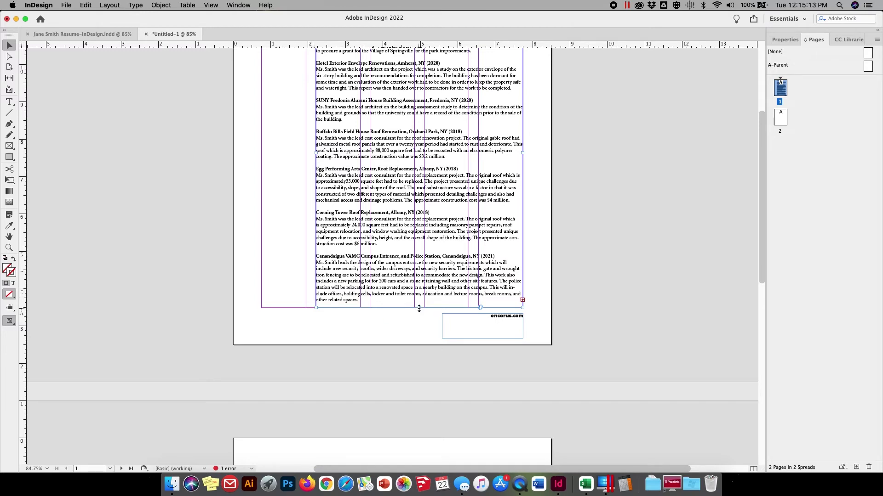
# Enlarge the body frame, delete the Mercy Ambulatory Care Center paragraph, and shrink the frame back.
pyautogui.moveTo(419, 308); pyautogui.dragTo(415, 363)
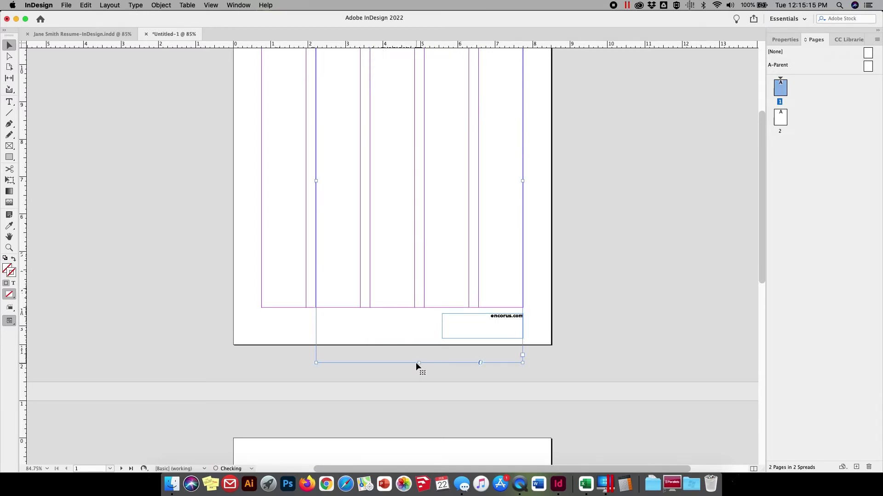
pyautogui.click(8, 104)
pyautogui.moveTo(365, 339); pyautogui.dragTo(305, 316)
pyautogui.press('BackSpace')
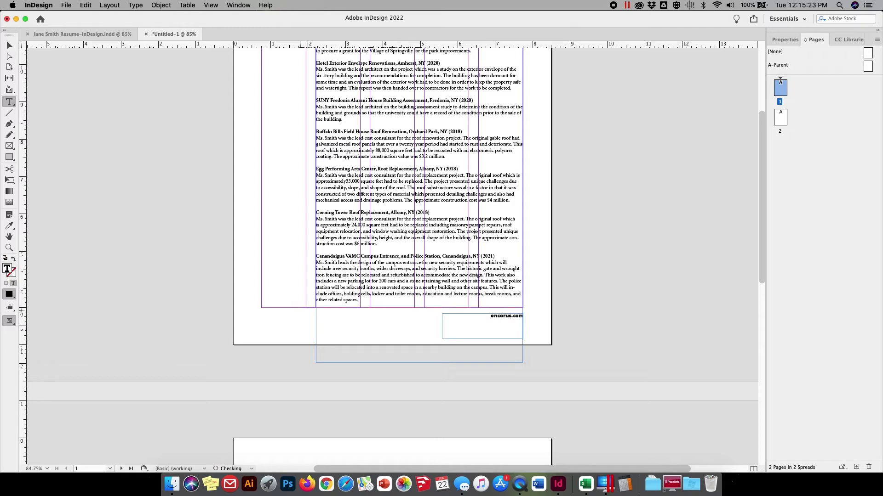
pyautogui.click(11, 46)
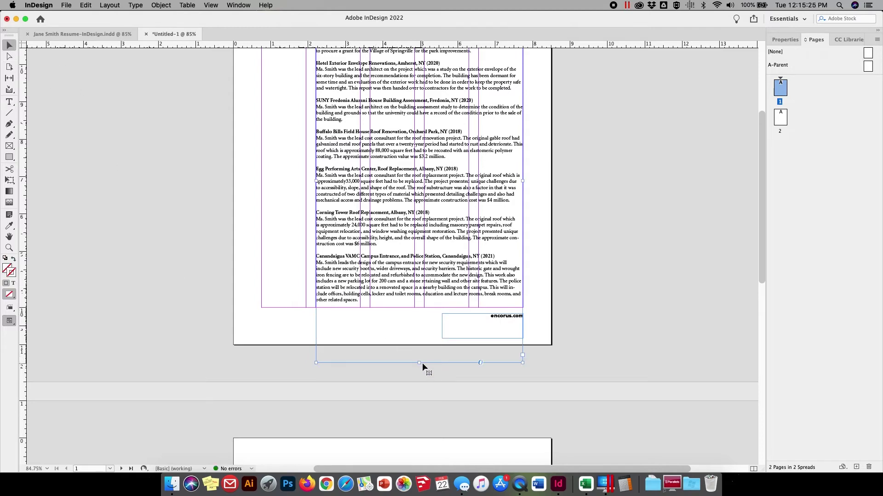
pyautogui.moveTo(419, 364); pyautogui.dragTo(410, 311)
pyautogui.scroll(3, 285, 253)
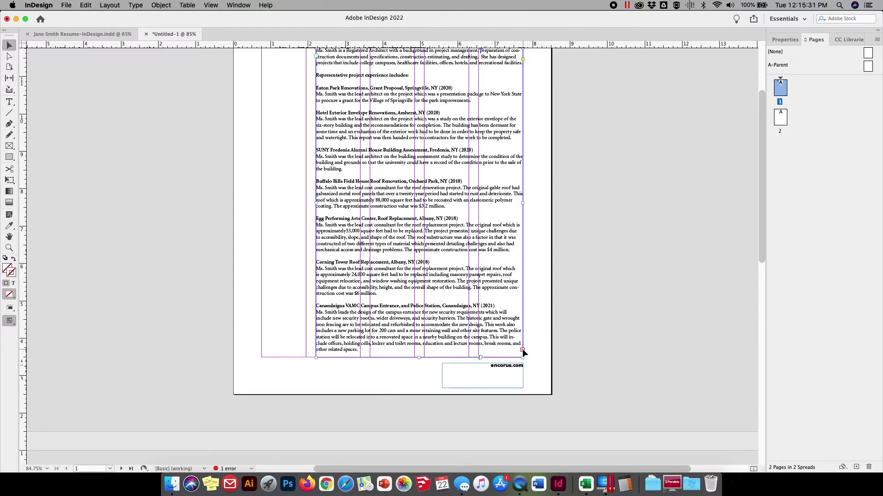
# Remove the leftover empty line at the story's end and return the frame bottom above the footer.
pyautogui.moveTo(418, 359); pyautogui.dragTo(418, 431)
pyautogui.click(10, 102)
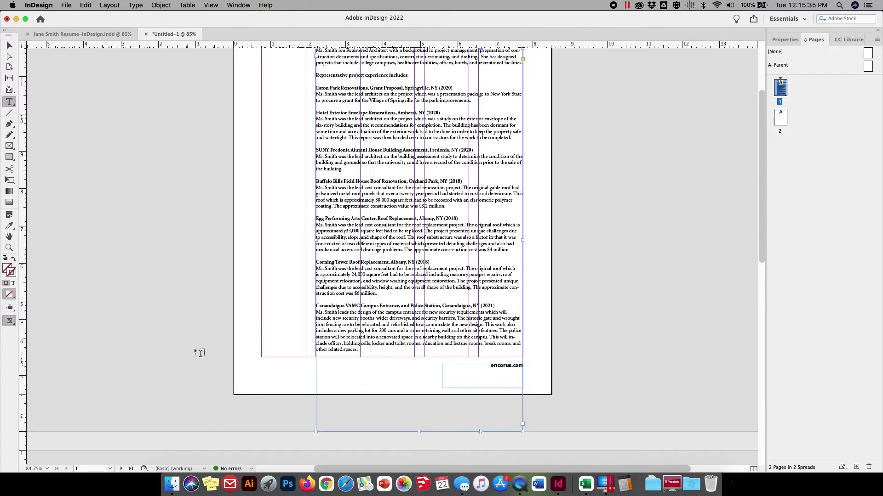
pyautogui.click(317, 359)
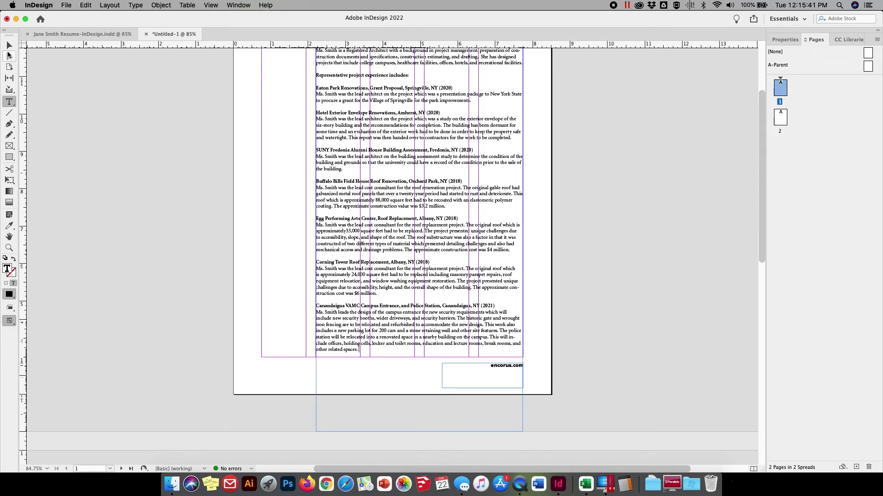
pyautogui.click(9, 45)
pyautogui.moveTo(419, 431); pyautogui.dragTo(418, 358)
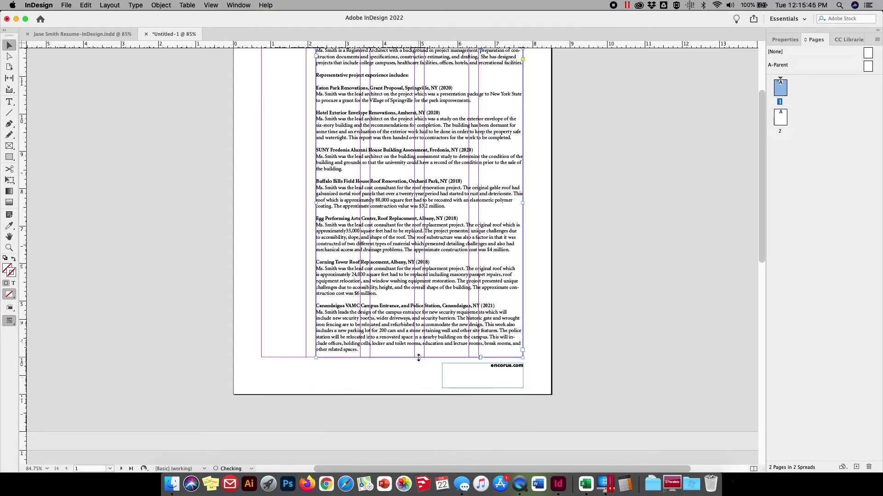
pyautogui.scroll(5, 396, 244)
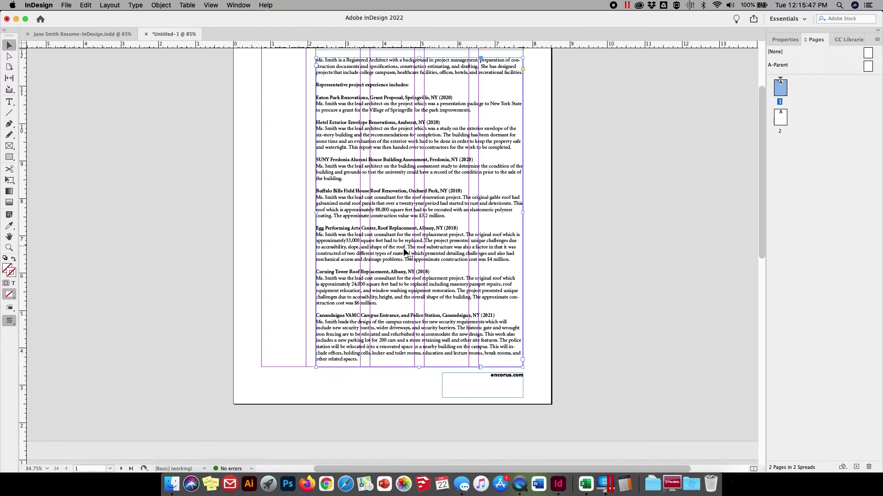
pyautogui.scroll(1, 414, 255)
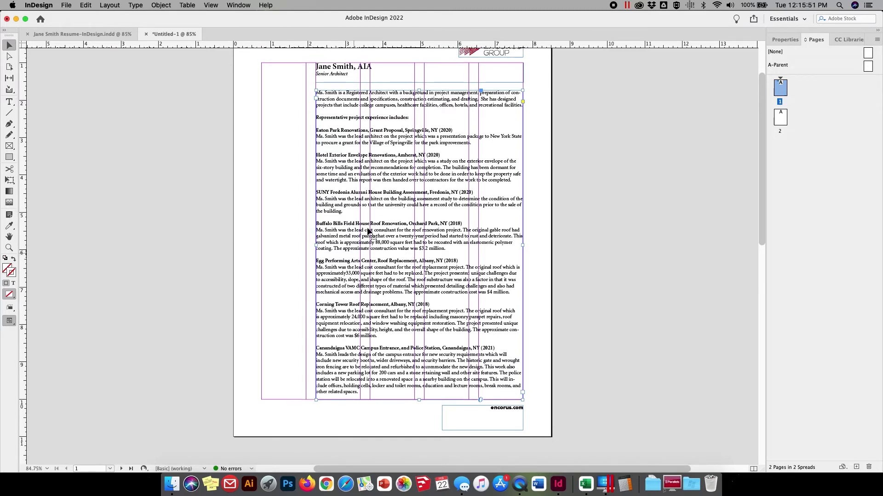
# Apply Justify with Last Line Aligned Left from 'Representative project experience includes:' to the story's end.
pyautogui.click(785, 40)
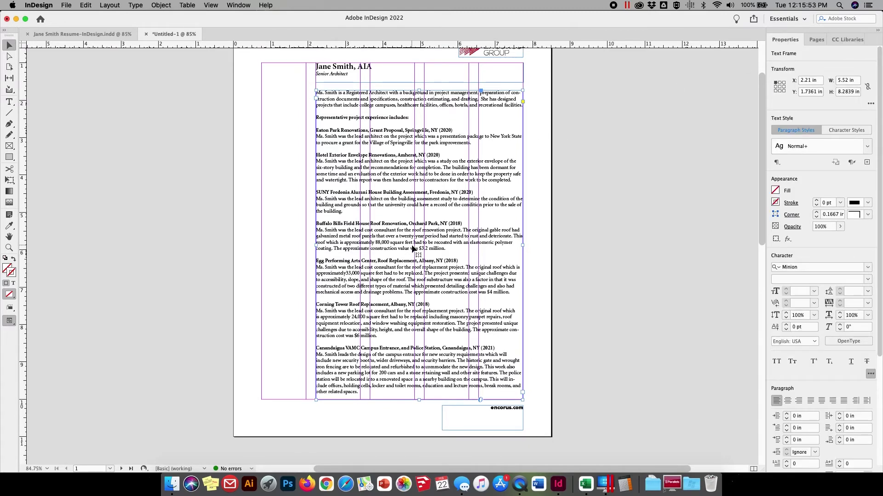
pyautogui.doubleClick(387, 279)
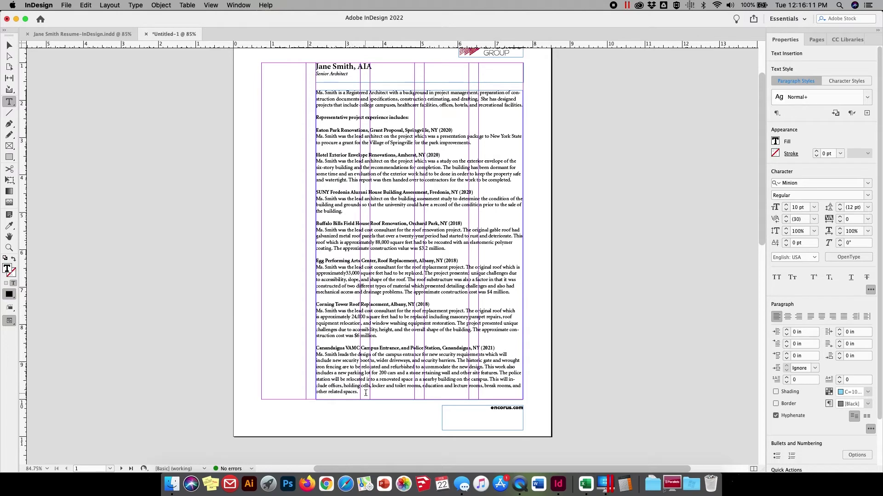
pyautogui.moveTo(366, 393); pyautogui.dragTo(316, 94)
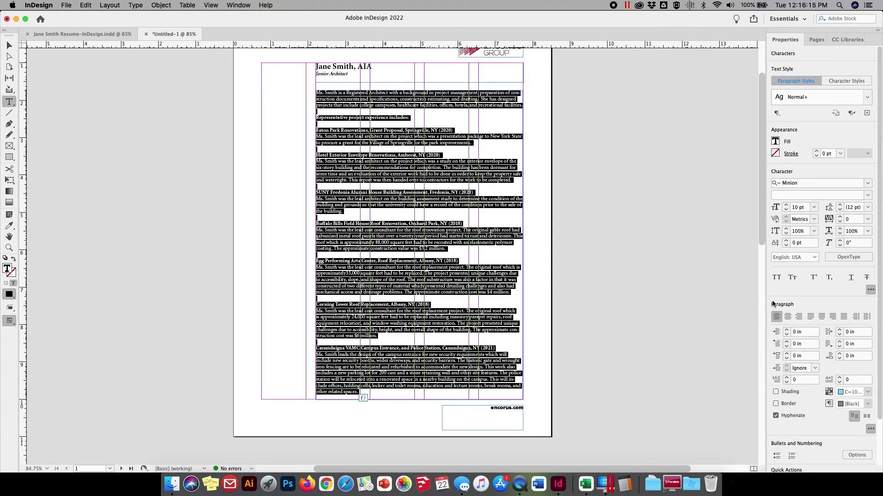
pyautogui.click(810, 317)
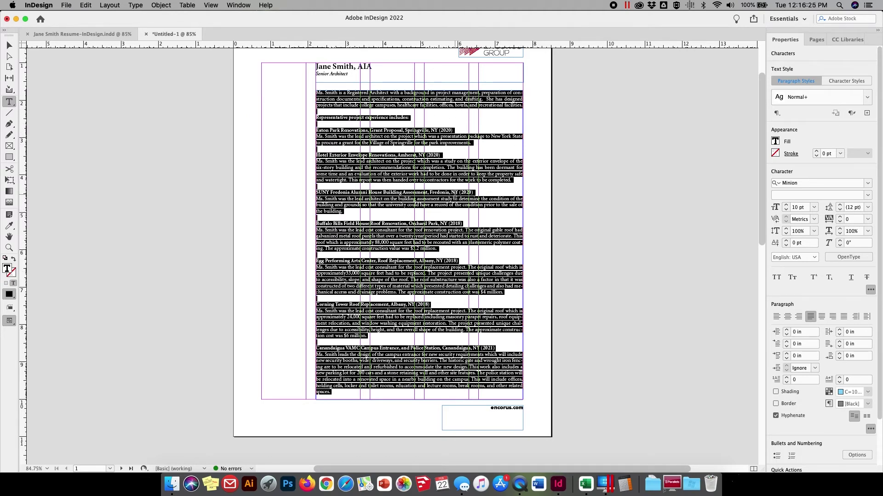
pyautogui.click(9, 45)
pyautogui.click(384, 251)
pyautogui.click(196, 278)
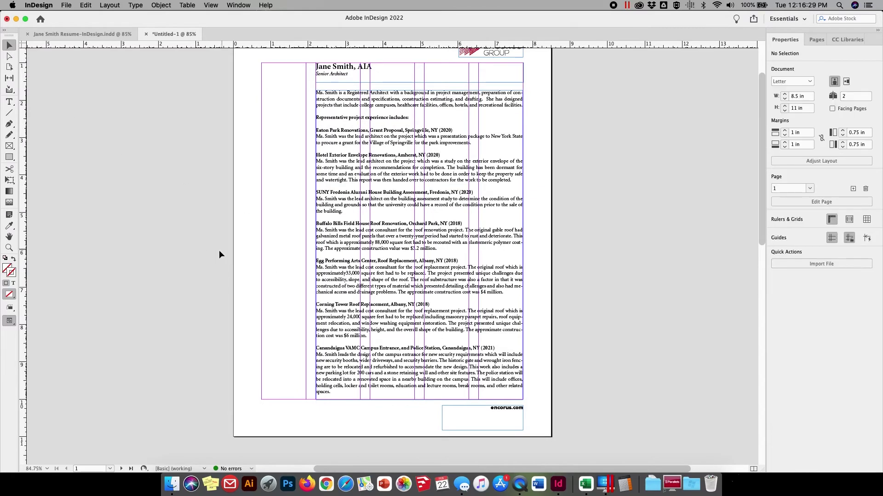
pyautogui.click(210, 6)
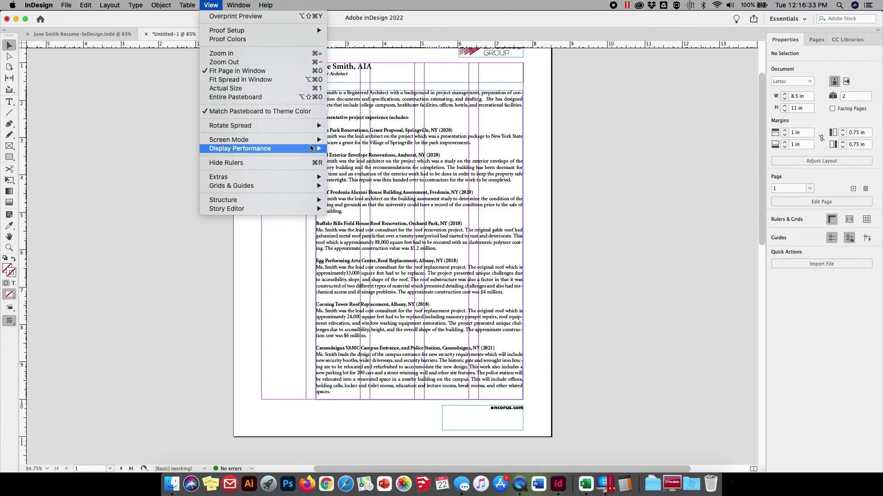
pyautogui.click(348, 148)
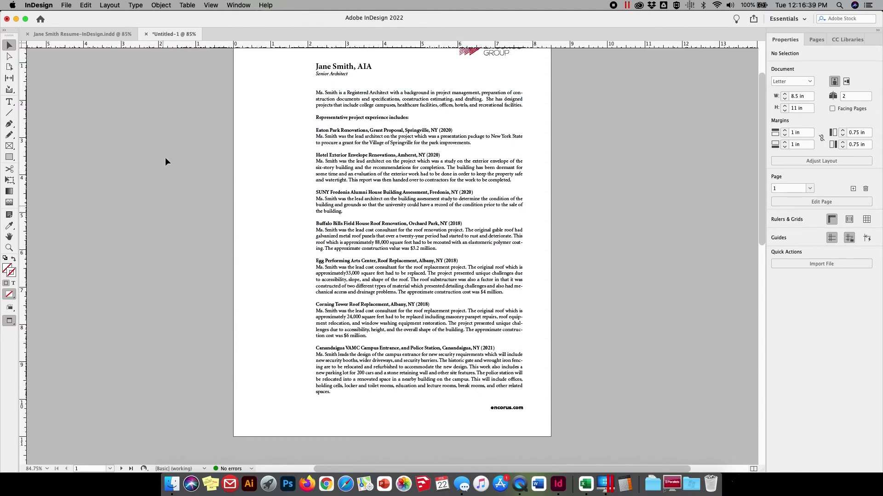
pyautogui.click(211, 5)
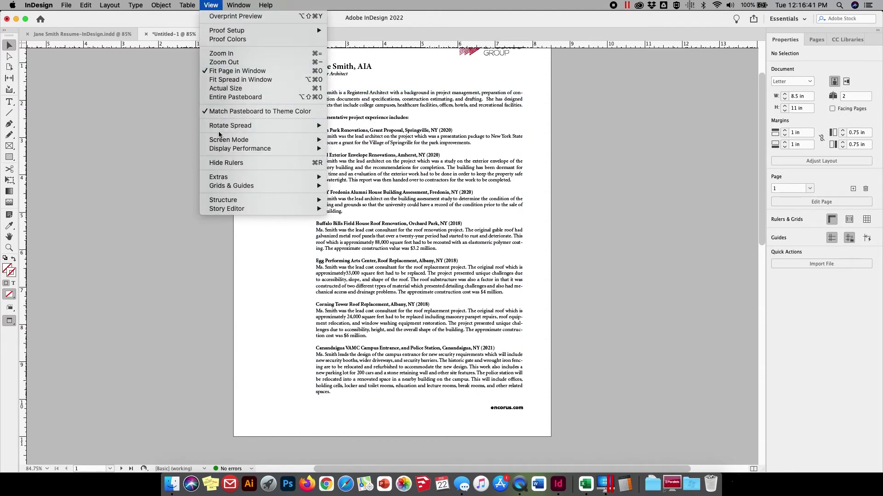
pyautogui.moveTo(238, 143)
pyautogui.click(354, 140)
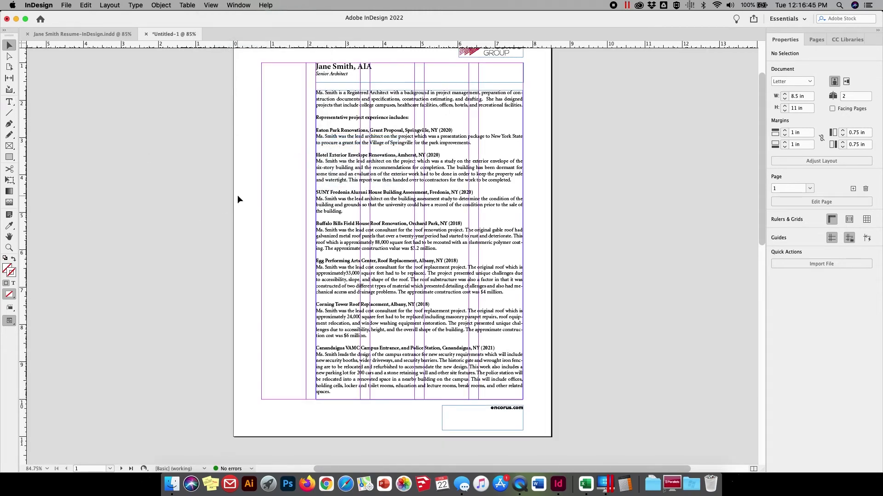
pyautogui.scroll(1, 254, 187)
pyautogui.scroll(1, 254, 187)
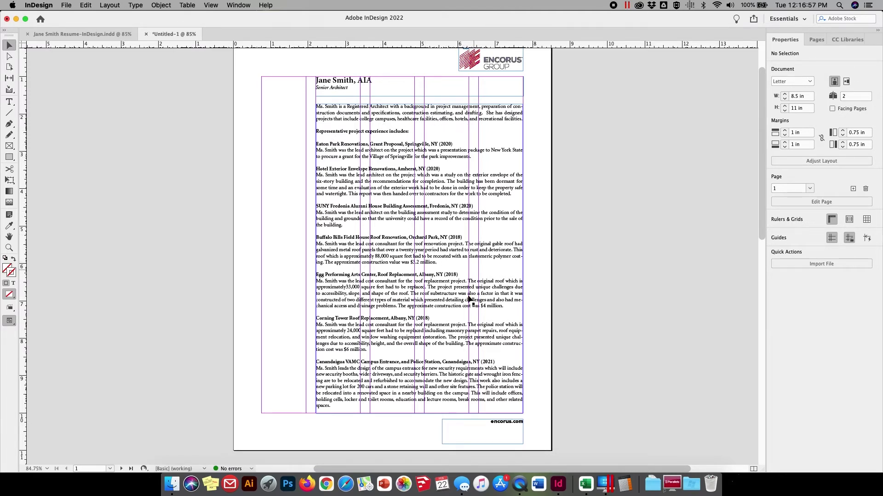
# Set the Canandaigua VAMC description's tracking to -5 in the Properties panel's Character section.
pyautogui.click(9, 101)
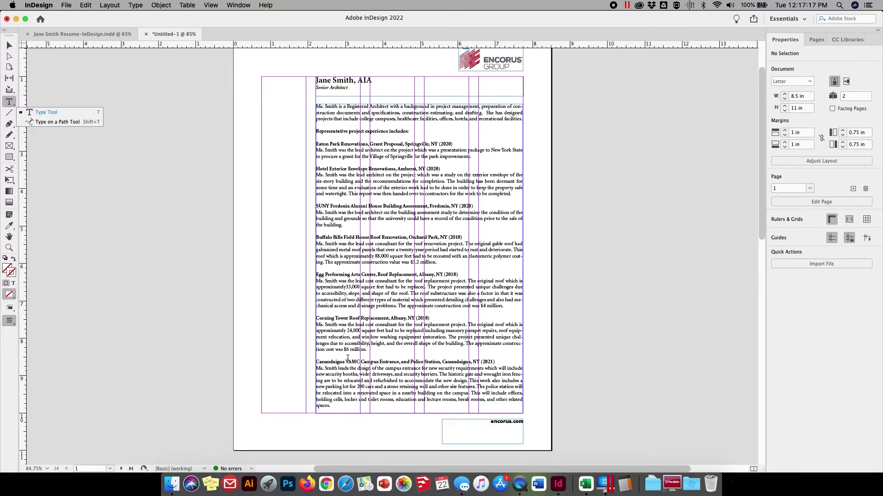
pyautogui.moveTo(336, 406); pyautogui.dragTo(315, 368)
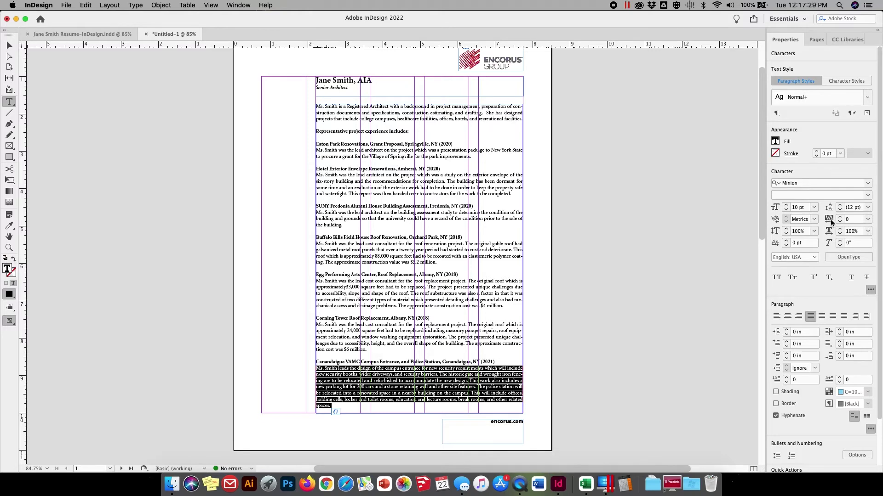
pyautogui.click(869, 220)
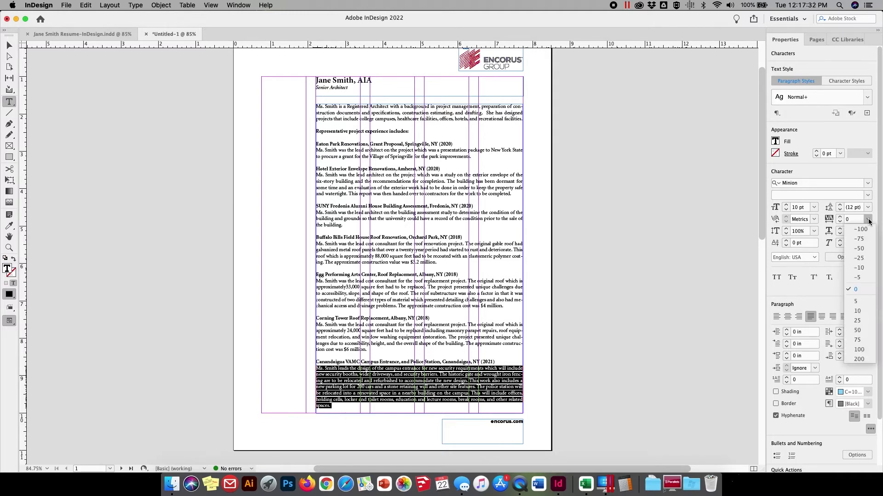
pyautogui.click(857, 280)
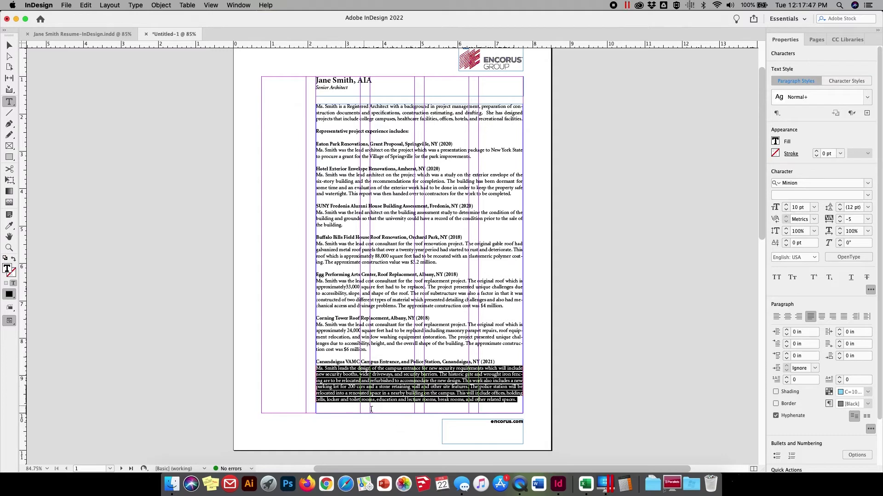
pyautogui.click(9, 45)
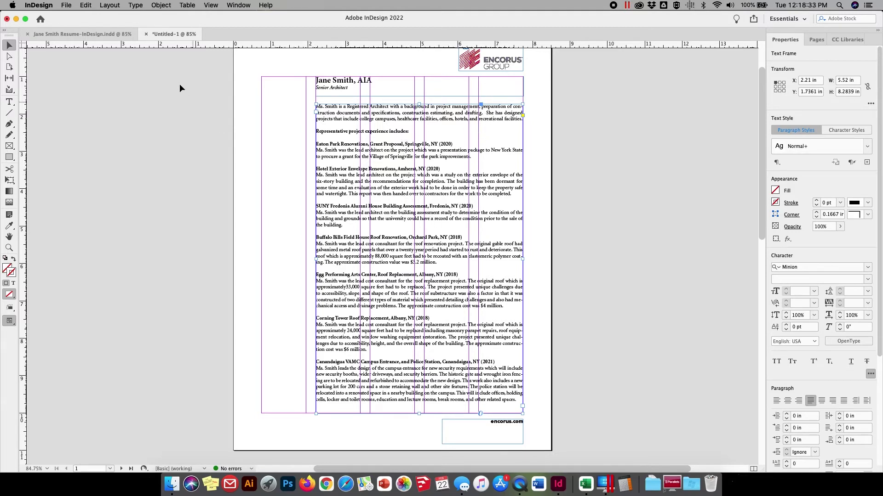
# Use Find/Change to replace double spaces with a single space; one replacement is made.
pyautogui.click(85, 5)
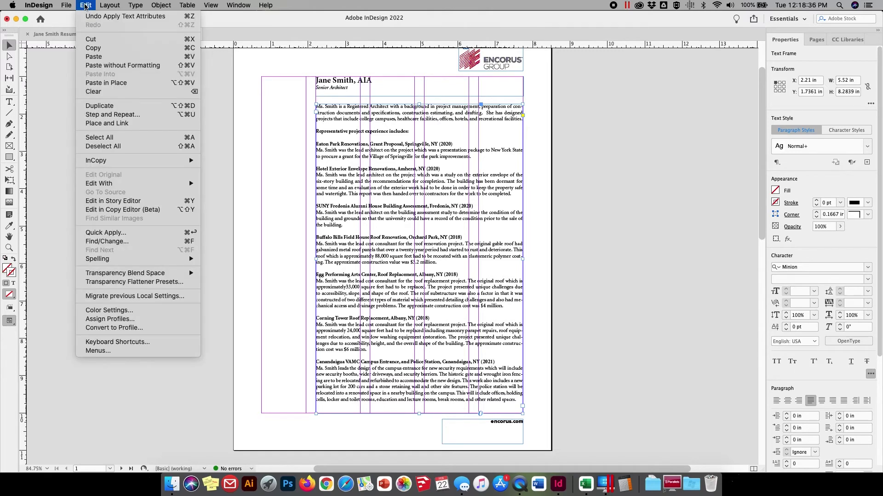
pyautogui.click(99, 241)
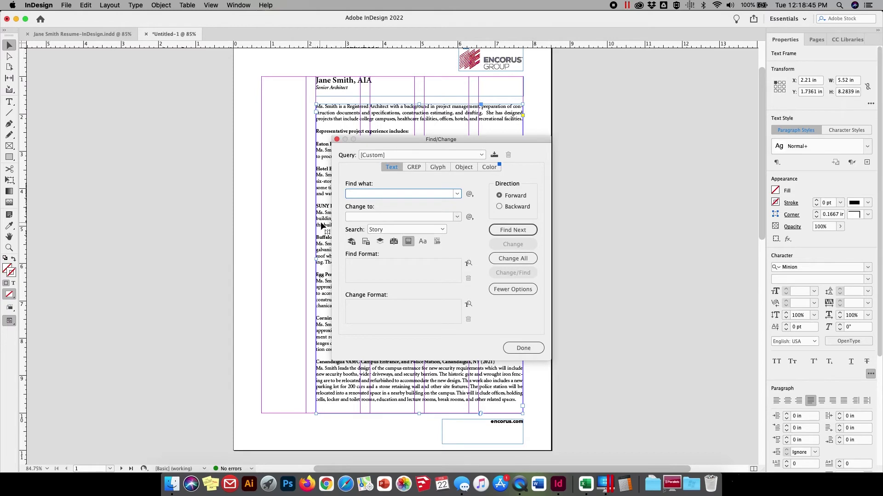
pyautogui.click(349, 217)
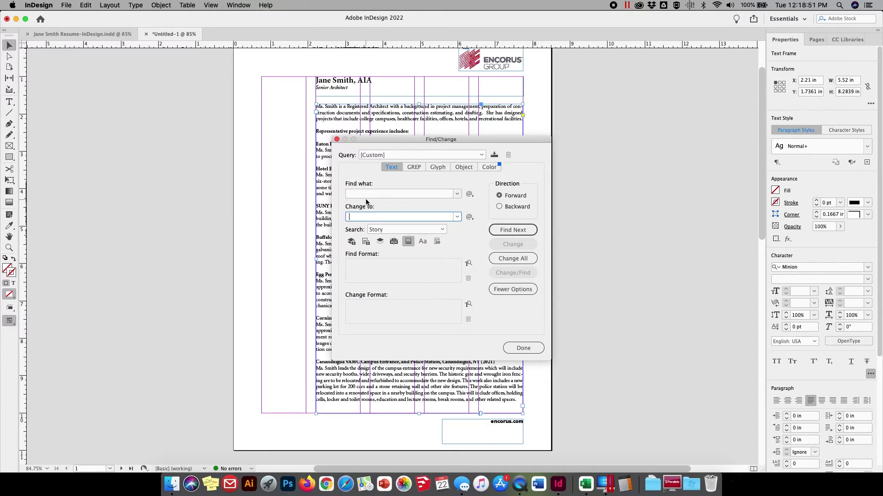
pyautogui.click(507, 260)
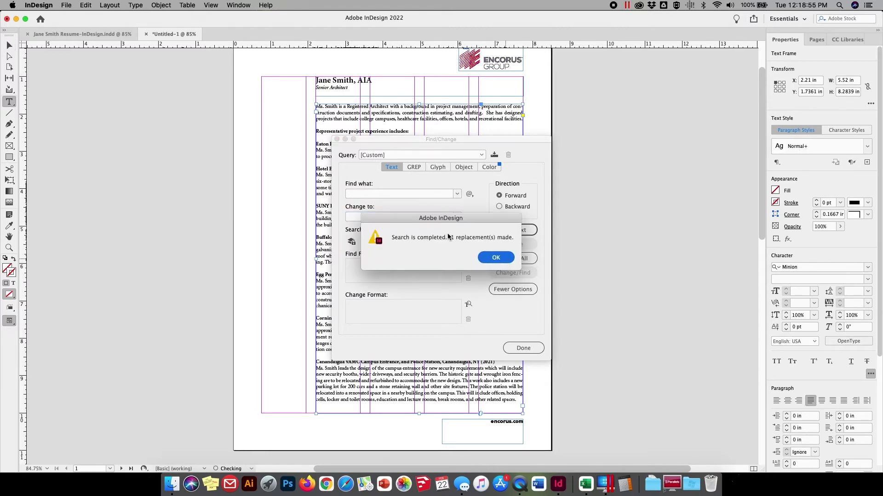
pyautogui.click(496, 259)
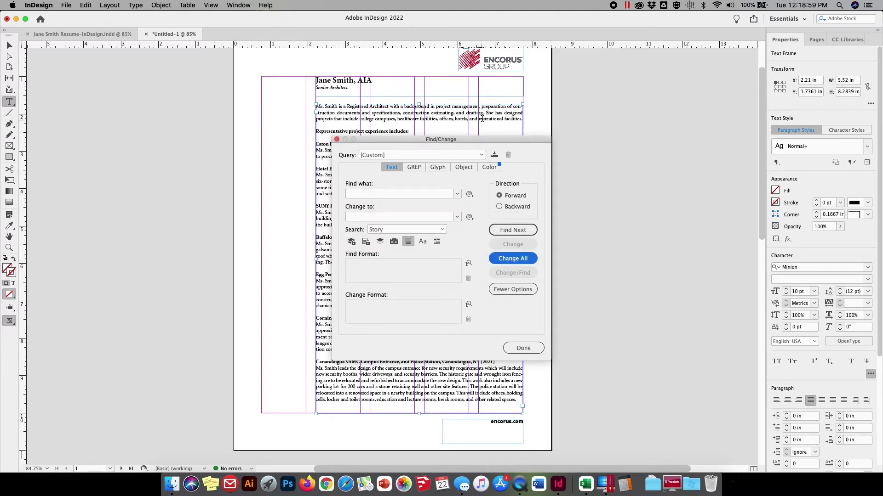
pyautogui.click(524, 349)
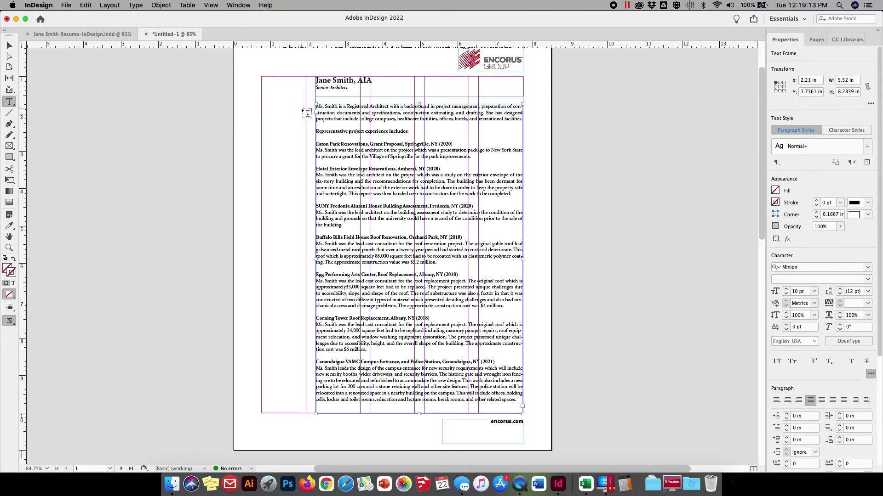
pyautogui.click(10, 46)
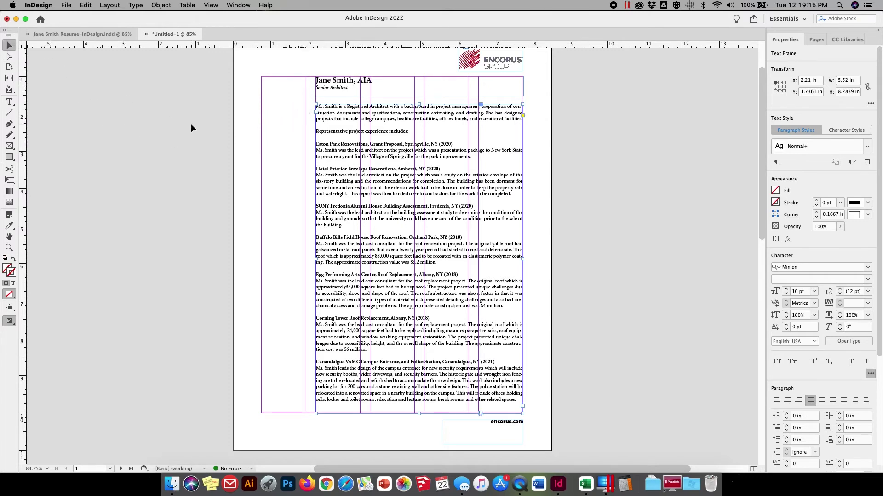
pyautogui.click(156, 132)
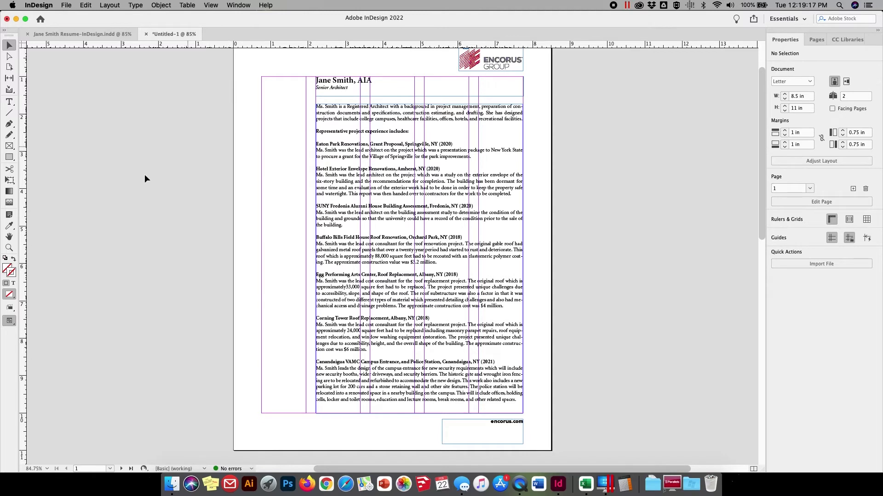
# Draw a rectangle graphics frame at the left column's top-left and narrow it to 1.2 × 1.68 in.
pyautogui.click(9, 145)
pyautogui.moveTo(262, 77); pyautogui.dragTo(307, 139)
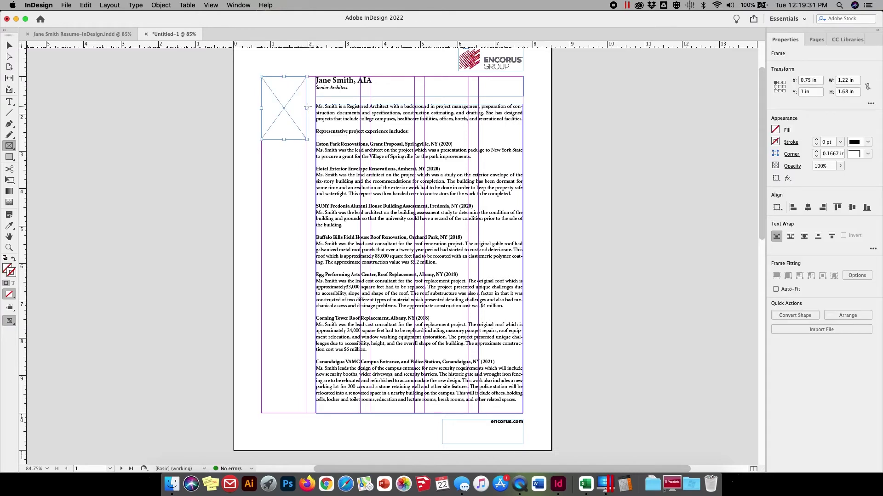
pyautogui.click(9, 44)
pyautogui.click(10, 248)
pyautogui.moveTo(228, 60); pyautogui.dragTo(390, 197)
pyautogui.click(9, 46)
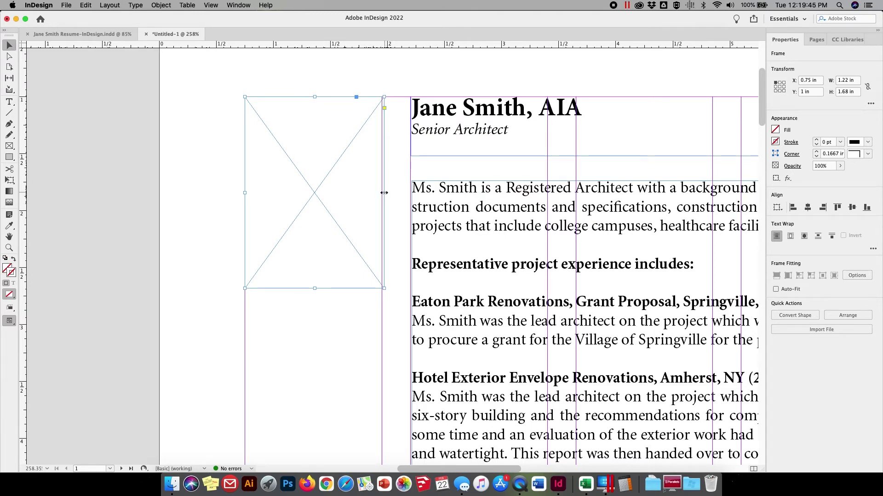
pyautogui.moveTo(384, 193); pyautogui.dragTo(381, 191)
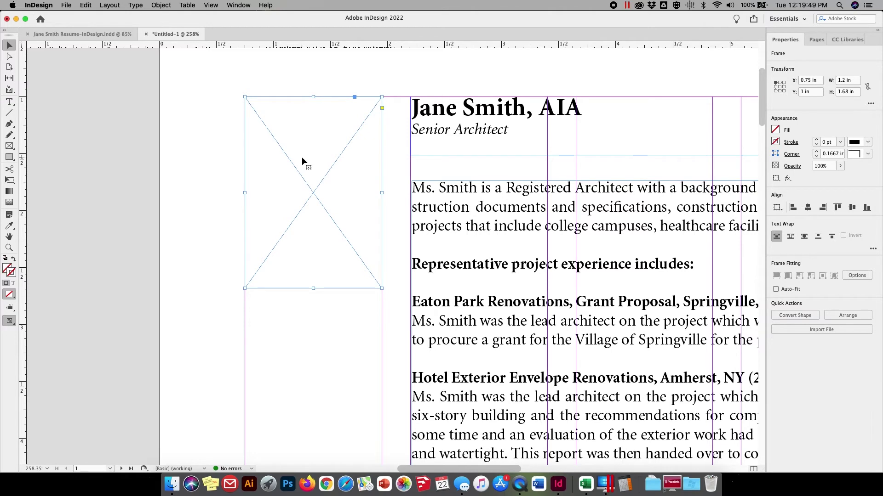
pyautogui.click(65, 5)
# Place JaneSmith Headshot.jpeg into the picture frame, accepting the default import options.
pyautogui.click(76, 124)
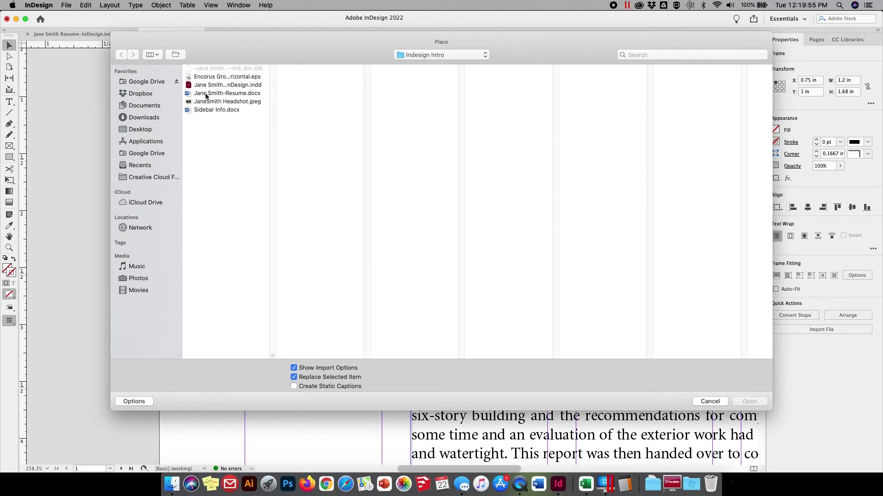
pyautogui.click(208, 102)
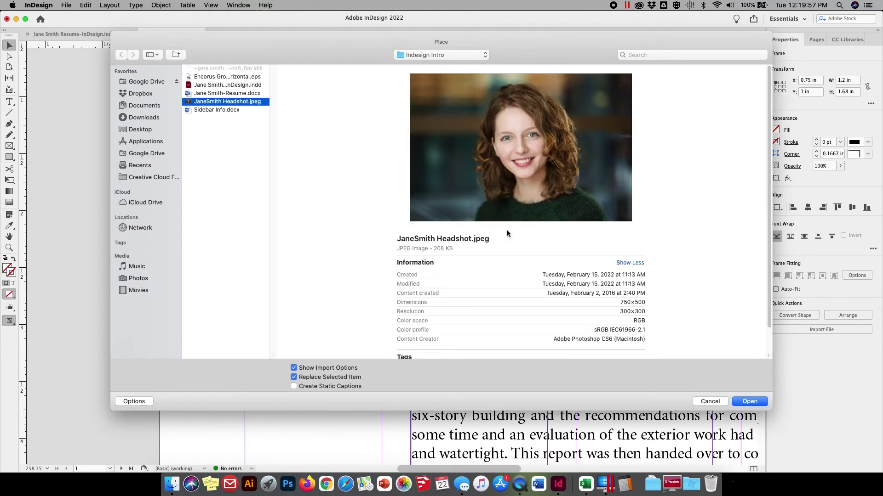
pyautogui.click(750, 402)
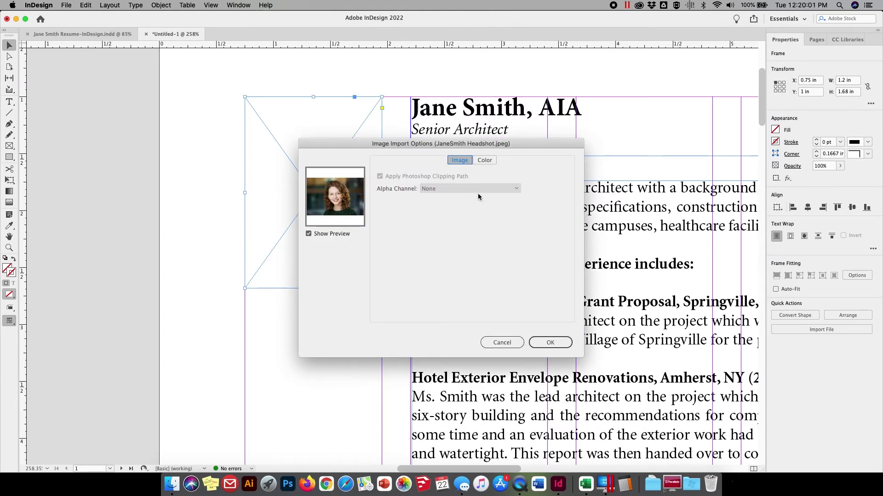
pyautogui.click(550, 347)
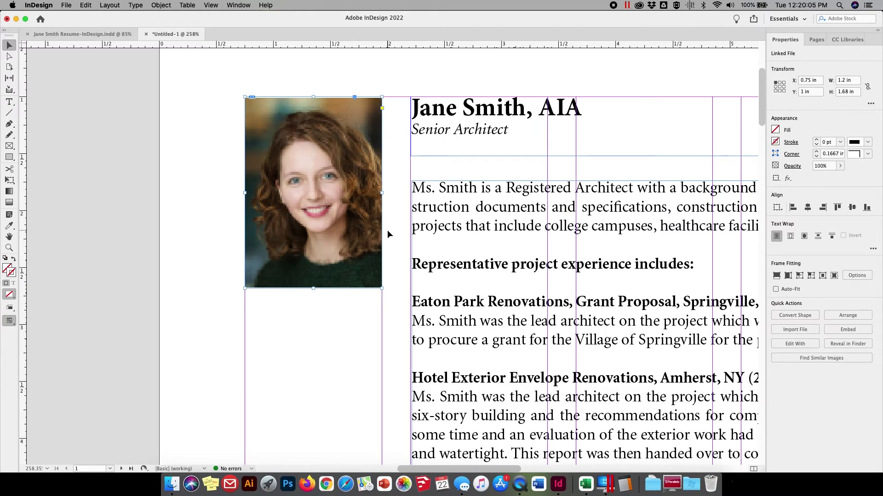
pyautogui.click(9, 55)
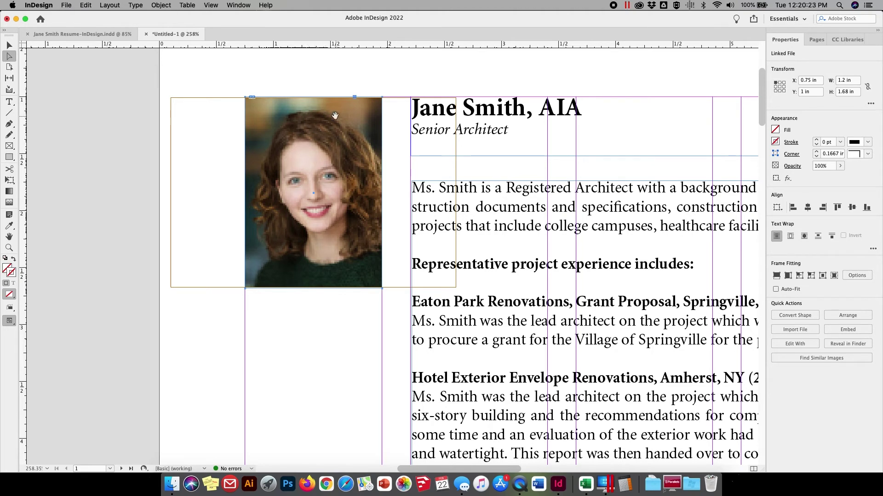
# Enlarge the headshot frame down and left, then nudge it up twice and left once.
pyautogui.doubleClick(303, 212)
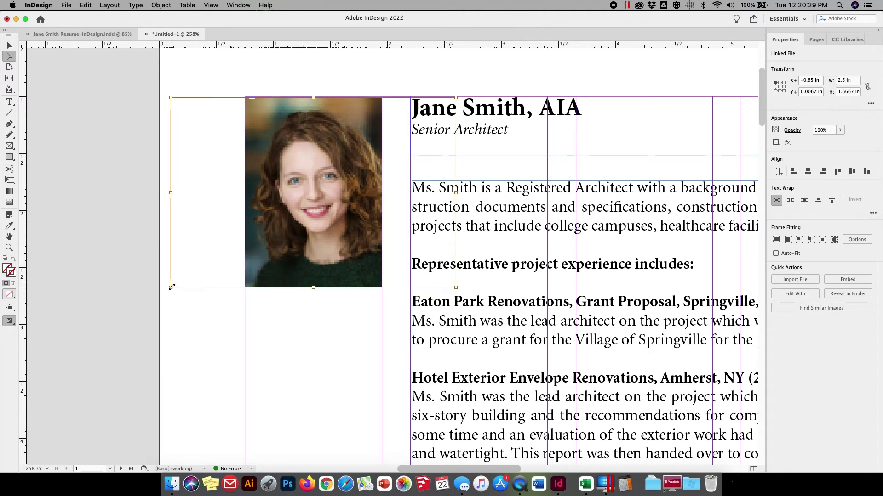
pyautogui.moveTo(171, 287); pyautogui.dragTo(164, 293)
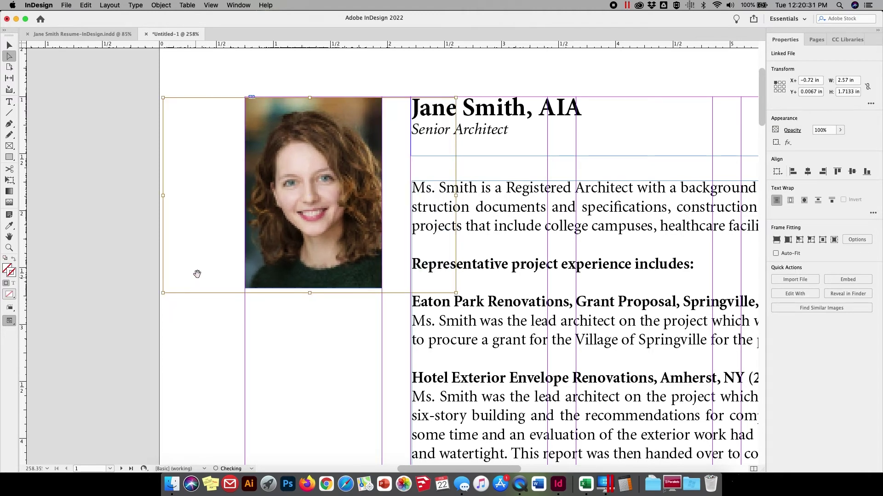
pyautogui.click(9, 45)
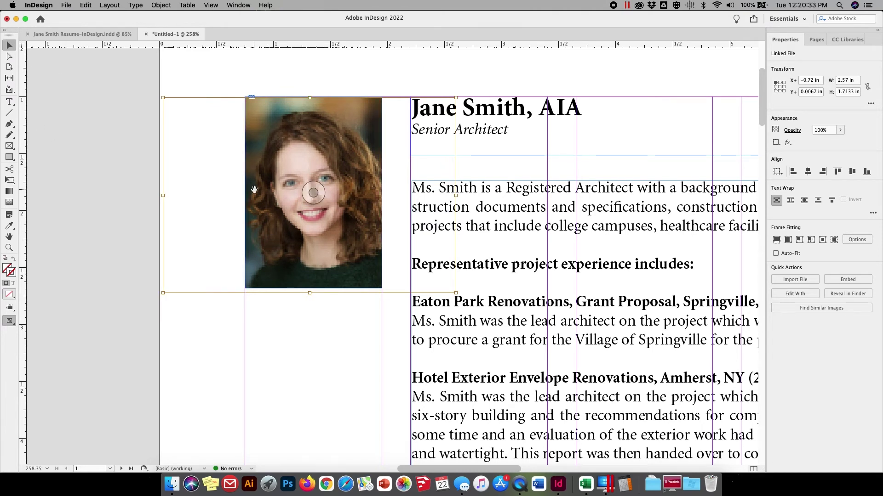
pyautogui.press('Up')
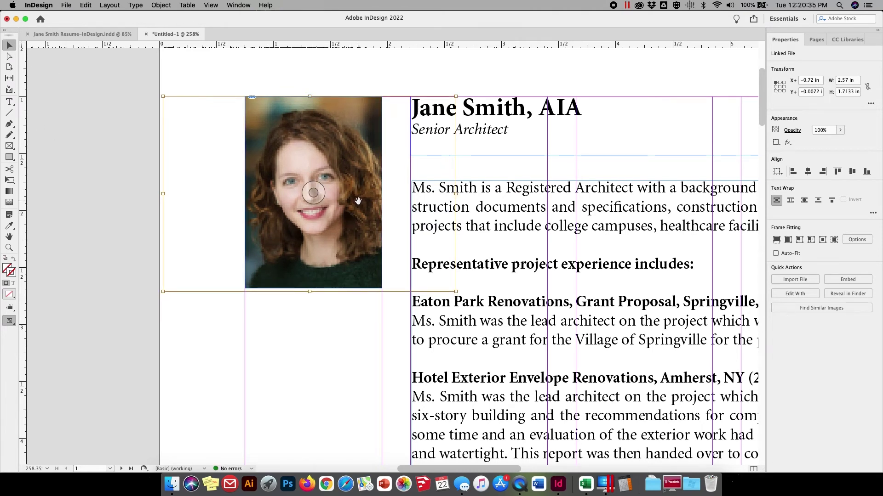
pyautogui.press('Up')
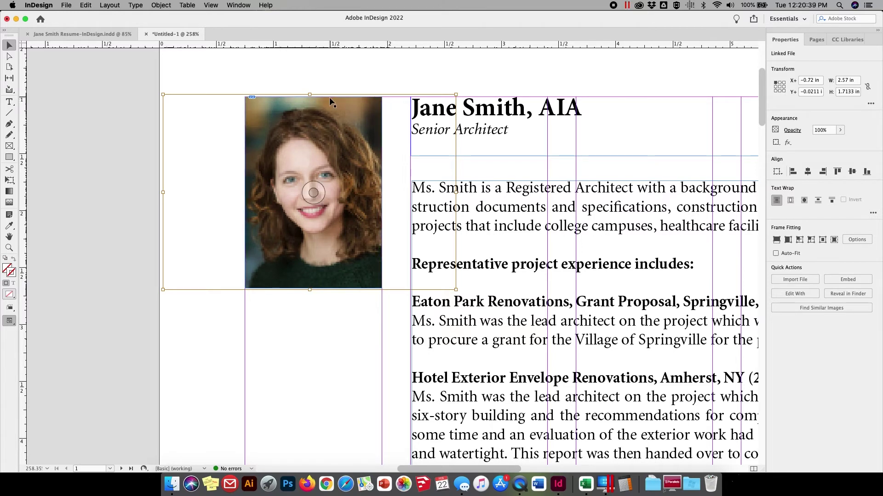
pyautogui.press('Left')
pyautogui.press('Left')
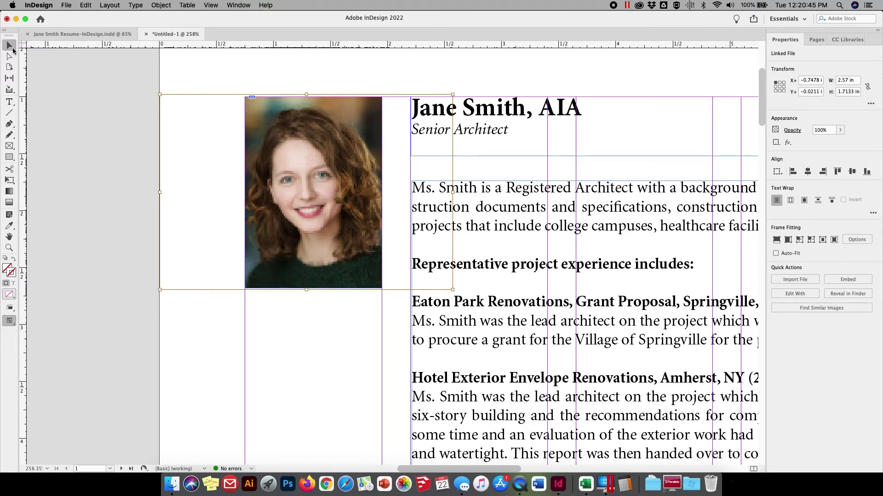
# Nudge the body text frame slightly to the left.
pyautogui.click(69, 90)
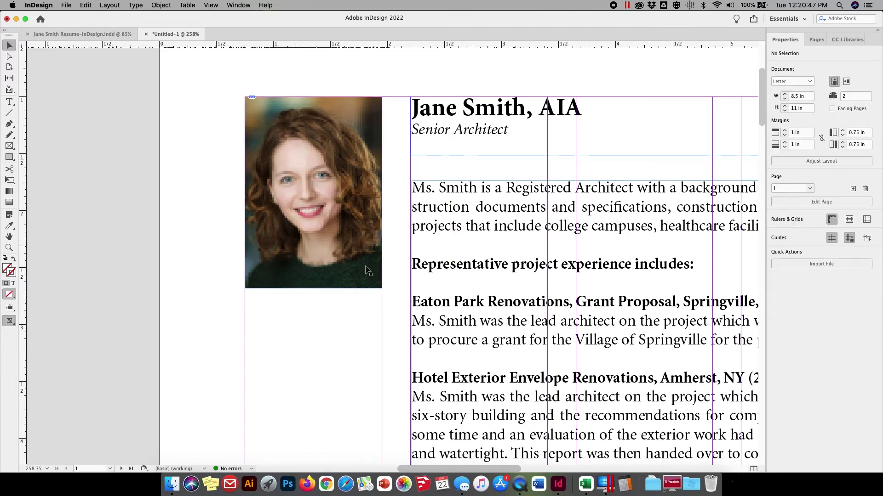
pyautogui.click(465, 306)
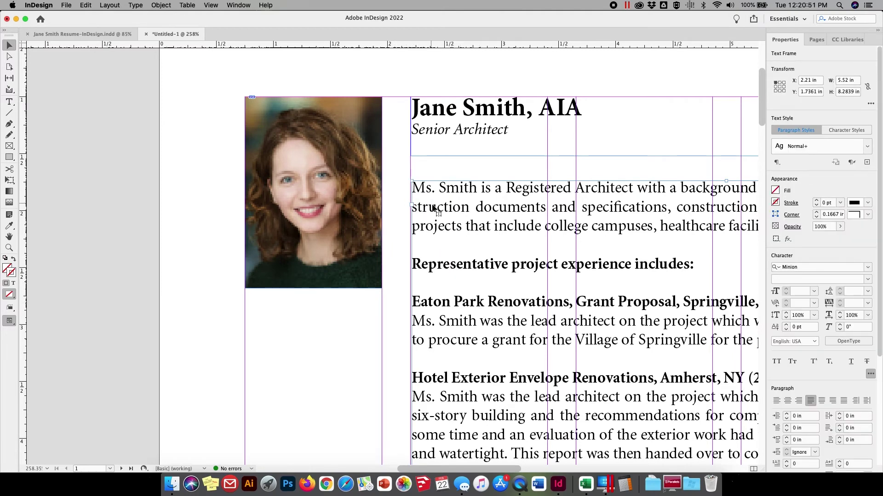
pyautogui.press('Left')
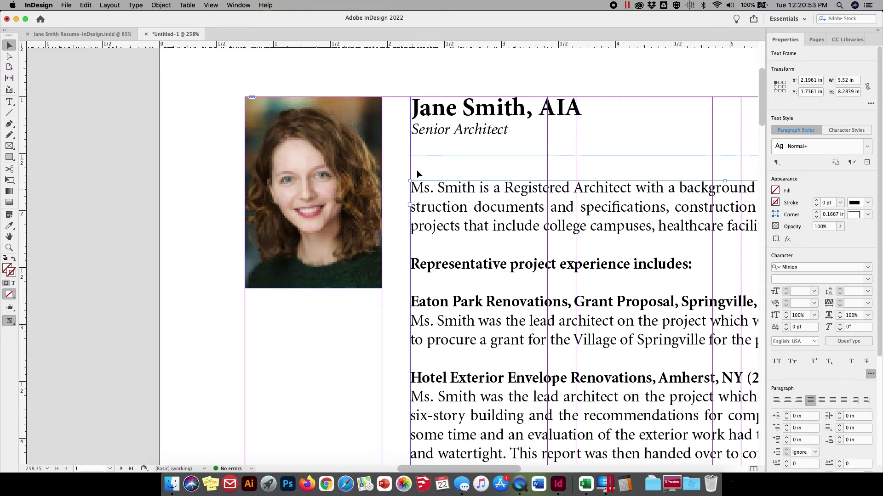
pyautogui.click(209, 164)
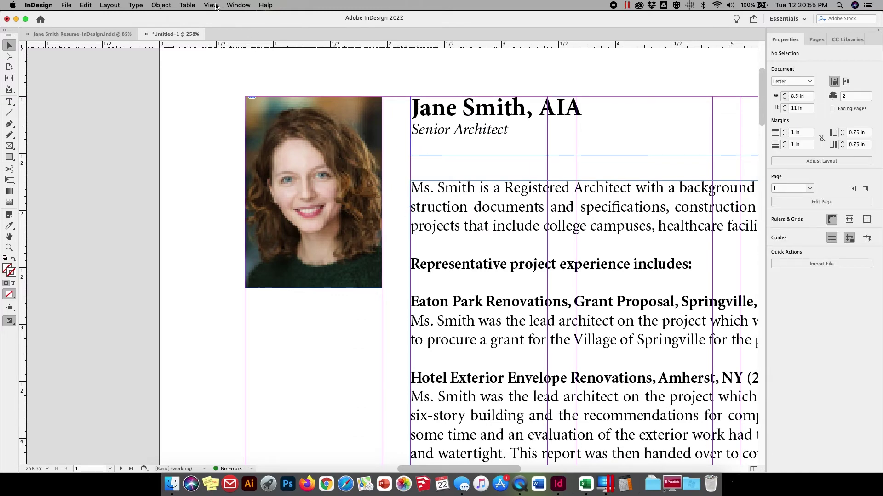
# Fit the page in the window and switch to Preview screen mode.
pyautogui.click(211, 5)
pyautogui.click(230, 71)
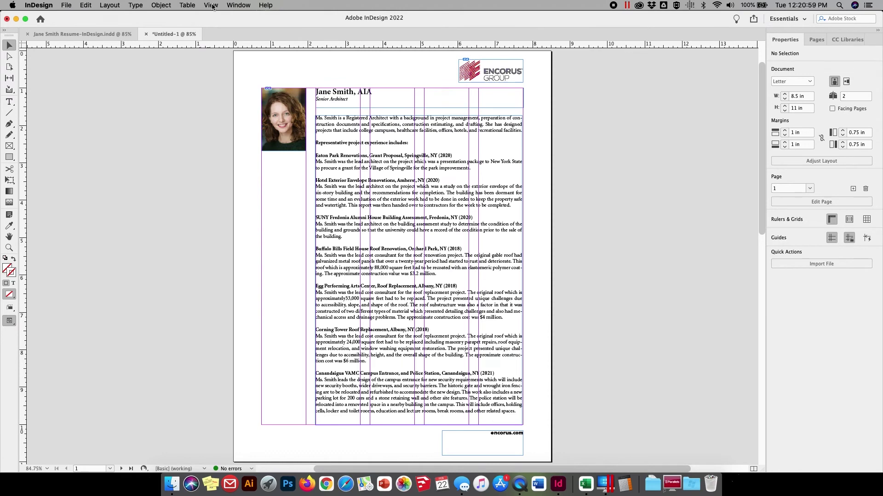
pyautogui.click(212, 5)
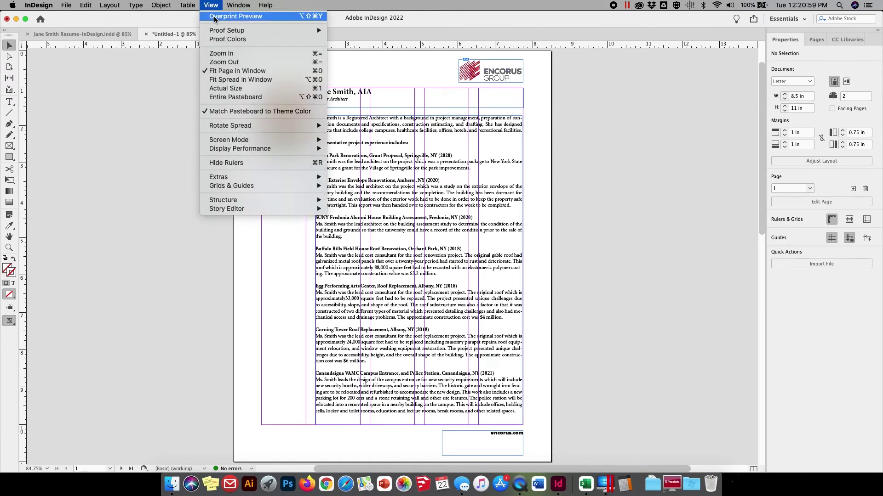
pyautogui.moveTo(225, 139)
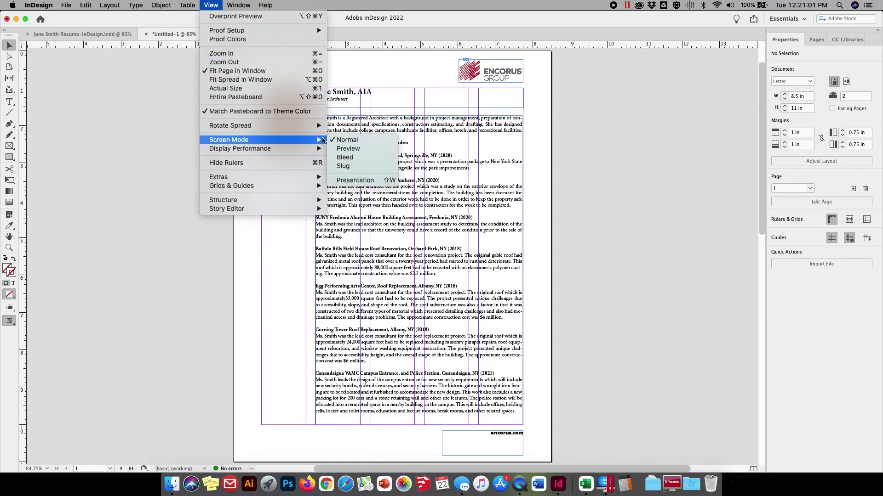
pyautogui.click(348, 148)
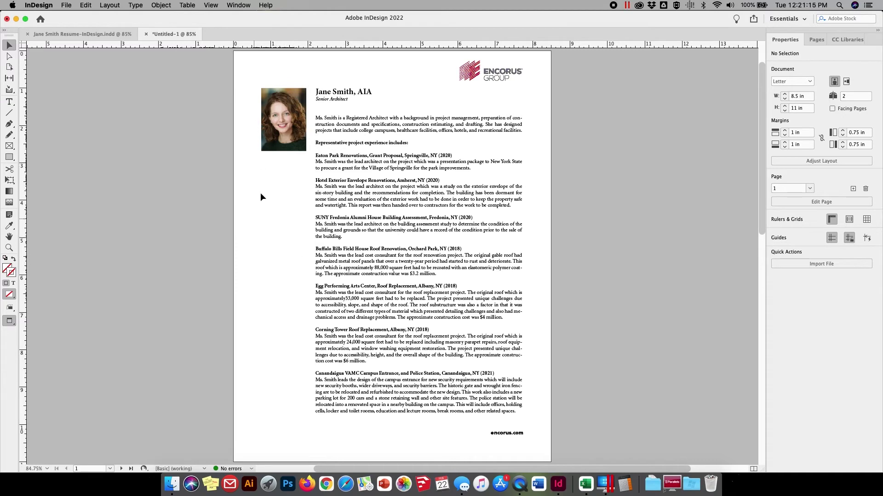
# Switch the screen mode back to Normal.
pyautogui.click(211, 5)
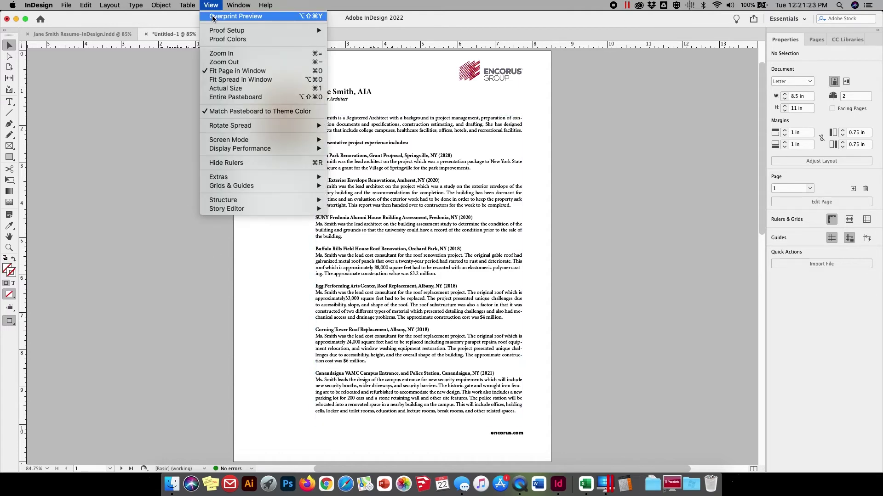
pyautogui.moveTo(220, 140)
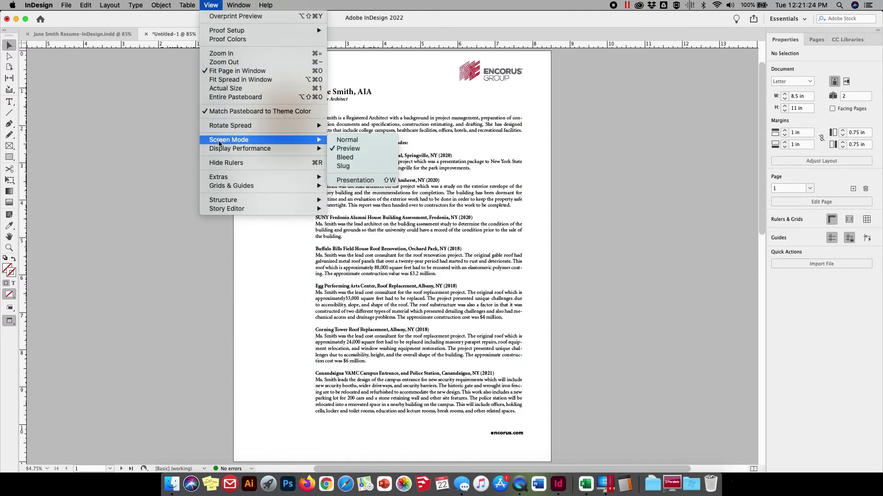
pyautogui.click(347, 141)
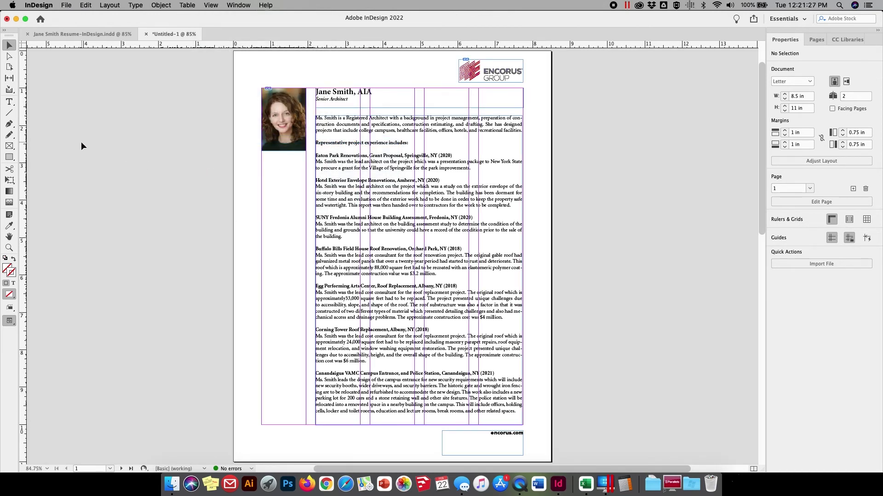
# Draw a text frame under the portrait, comparing against the original resume document.
pyautogui.click(9, 102)
pyautogui.moveTo(261, 161); pyautogui.dragTo(306, 282)
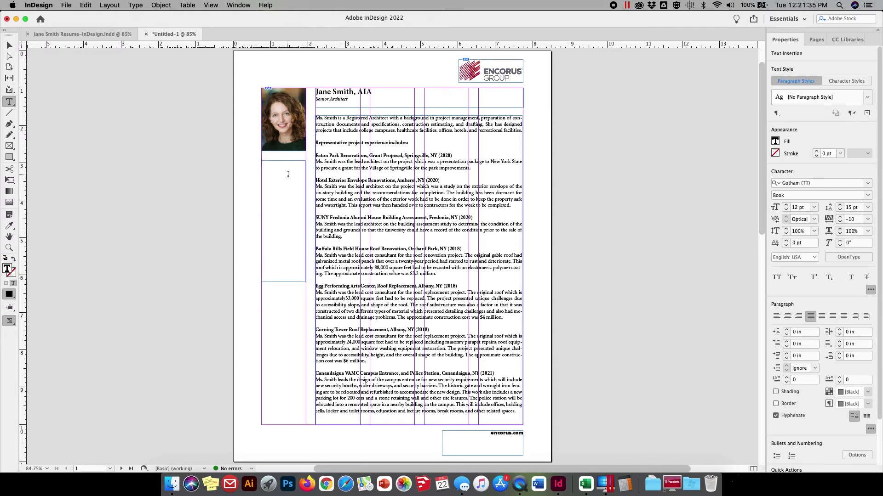
pyautogui.click(82, 37)
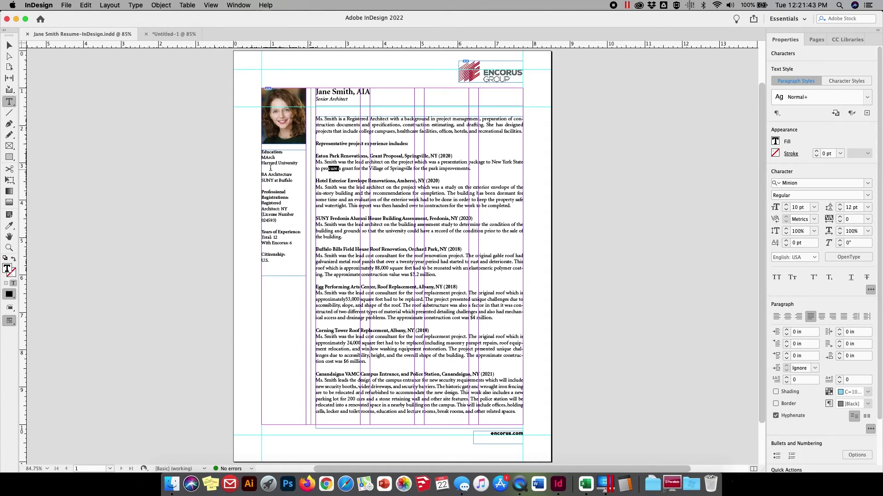
pyautogui.click(162, 36)
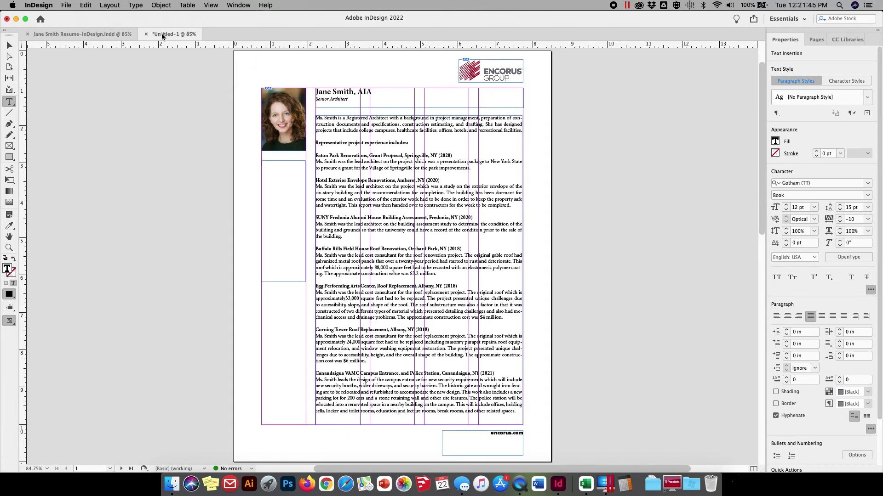
pyautogui.click(66, 6)
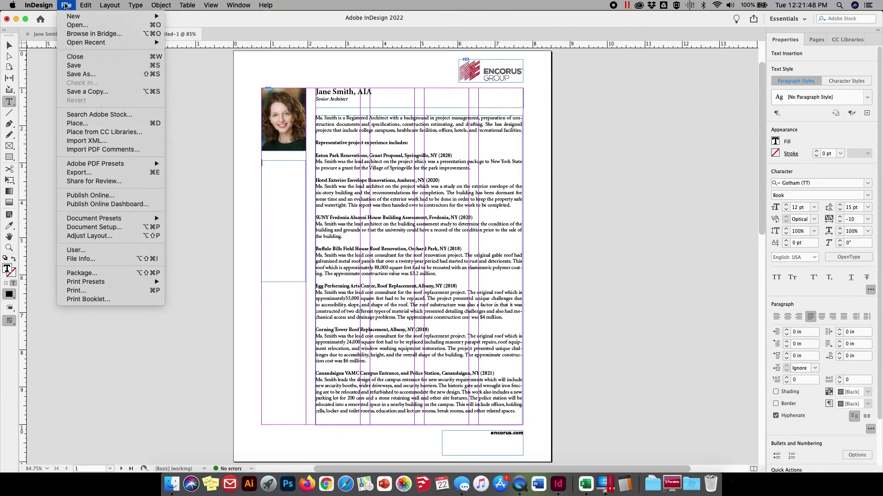
# Place Sidebar Info.docx into the new frame with the default Word import options.
pyautogui.click(78, 124)
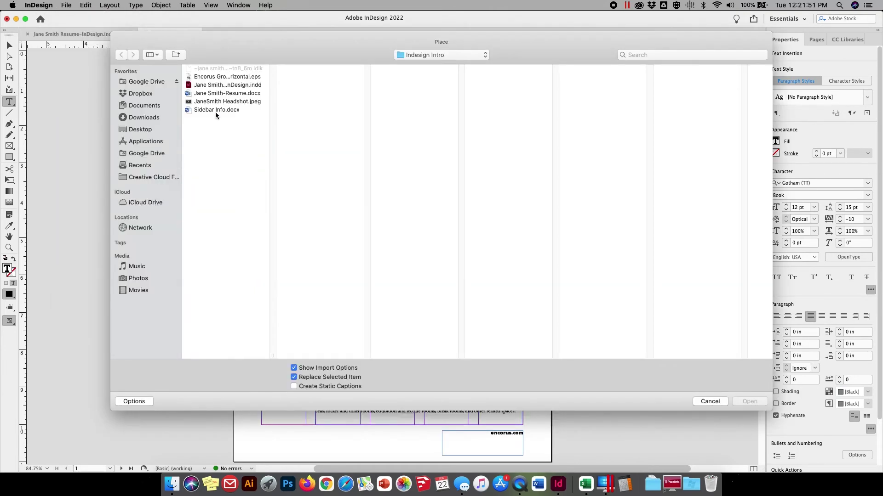
pyautogui.click(207, 110)
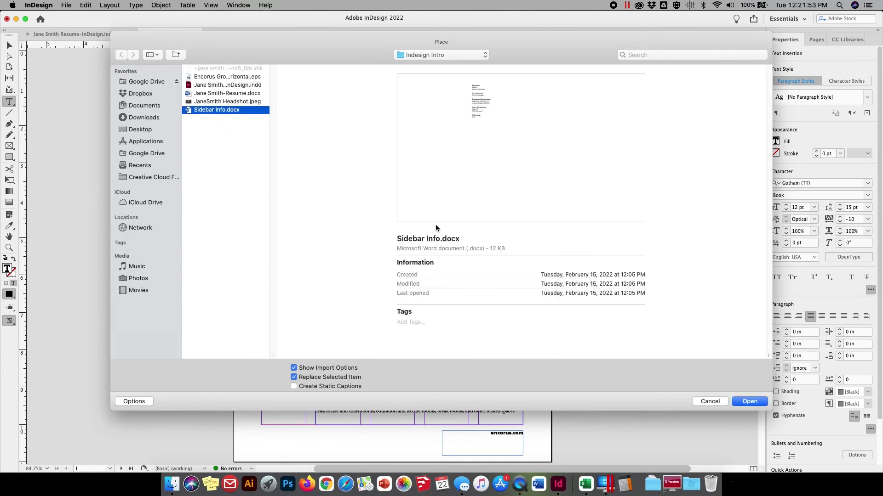
pyautogui.press('Return')
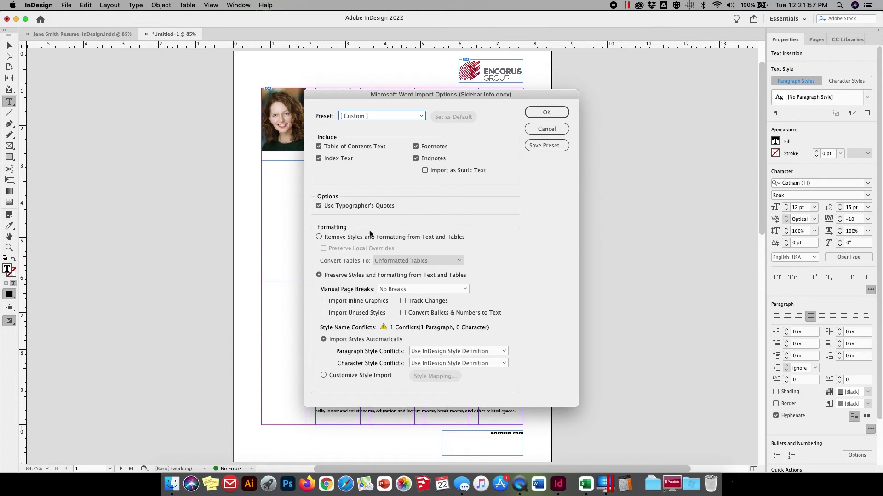
pyautogui.click(540, 117)
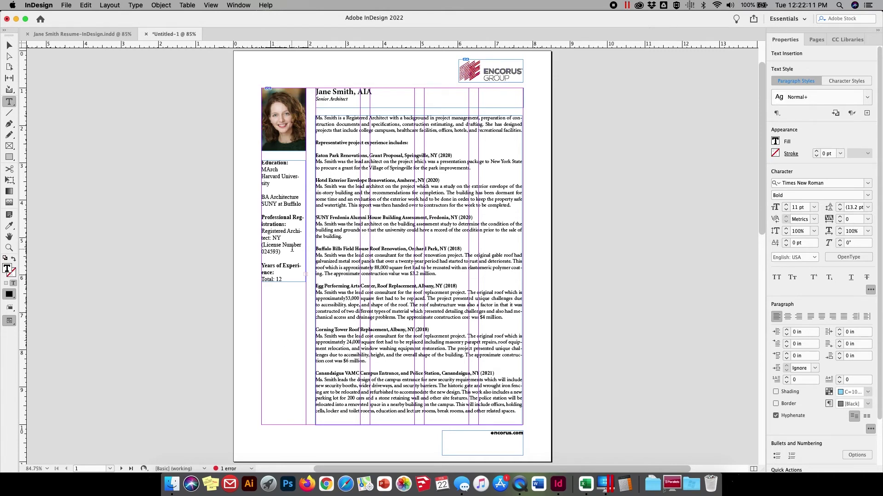
# Drag the sidebar frame longer to fit all text and widen the body text frame slightly.
pyautogui.click(9, 46)
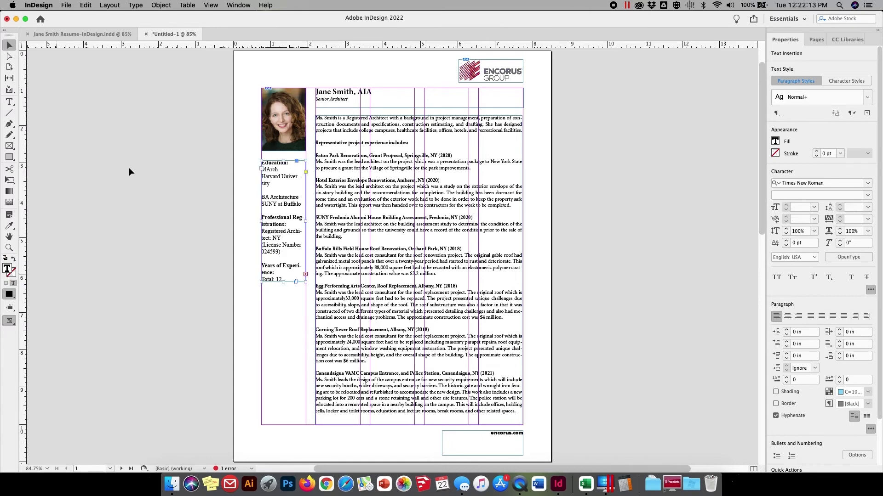
pyautogui.moveTo(283, 281); pyautogui.dragTo(283, 351)
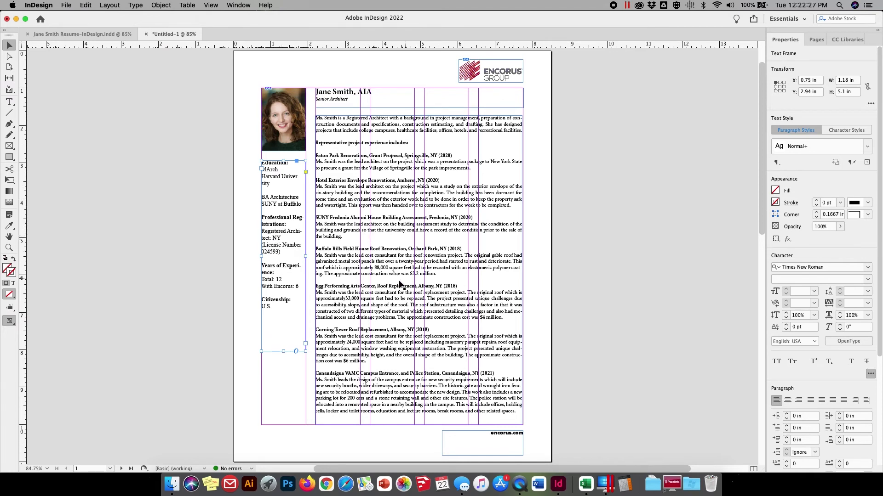
pyautogui.click(456, 268)
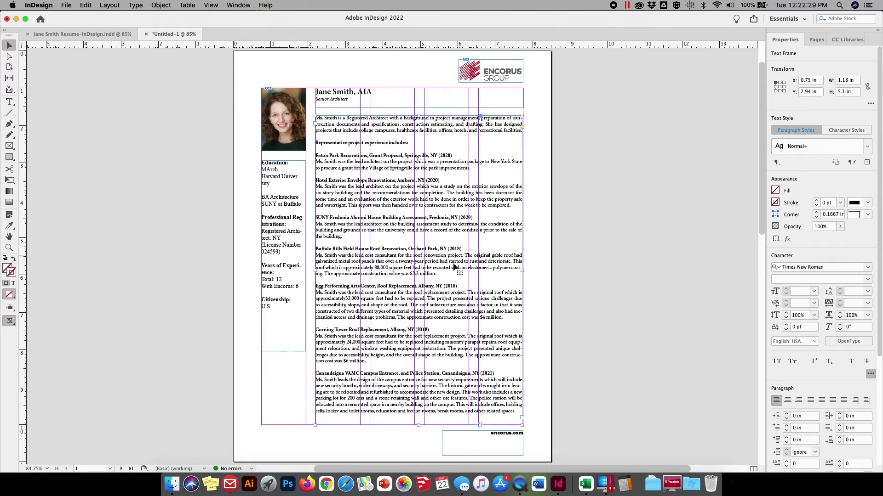
pyautogui.moveTo(523, 271); pyautogui.dragTo(524, 272)
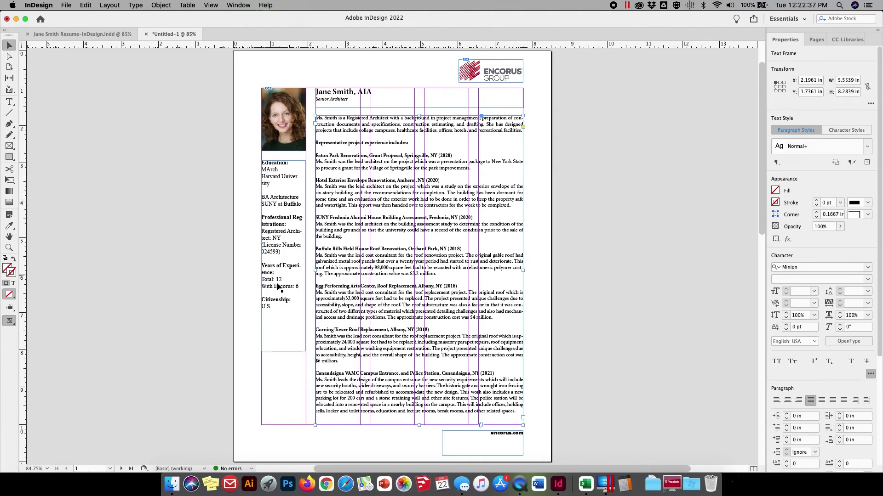
pyautogui.click(51, 34)
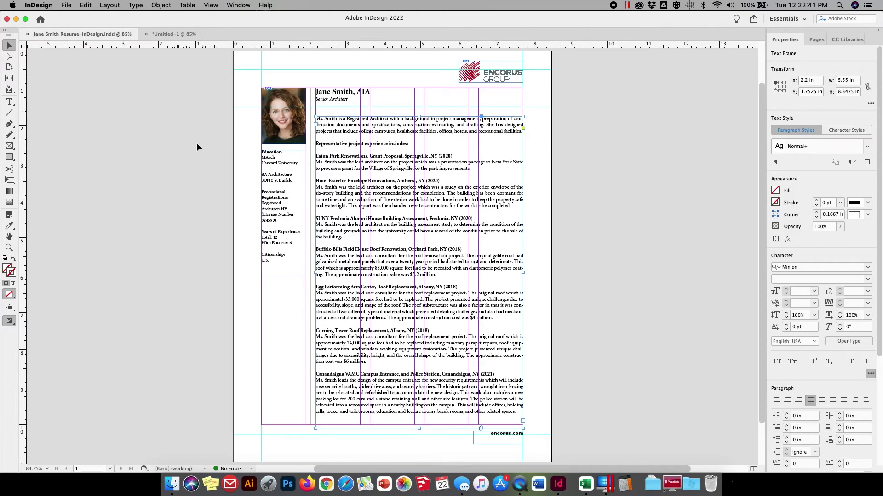
# Select the original resume's sidebar text from Education: to U.S. to check its formatting.
pyautogui.doubleClick(274, 260)
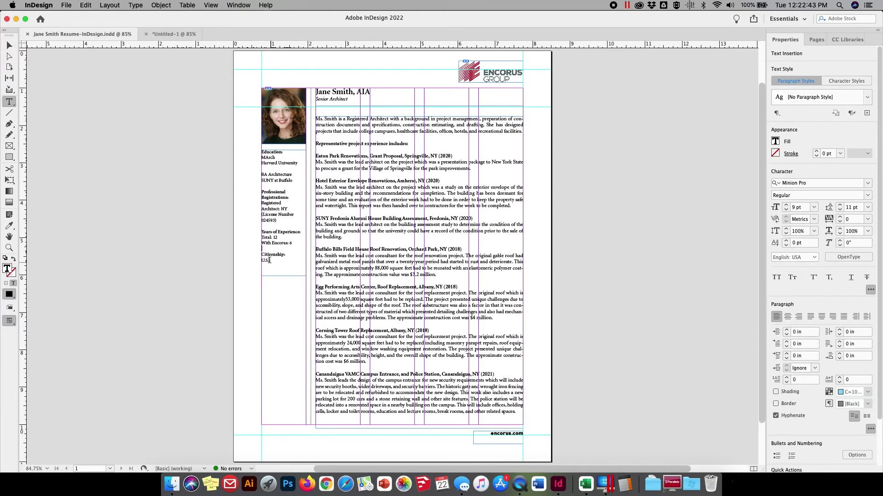
pyautogui.moveTo(270, 260); pyautogui.dragTo(254, 151)
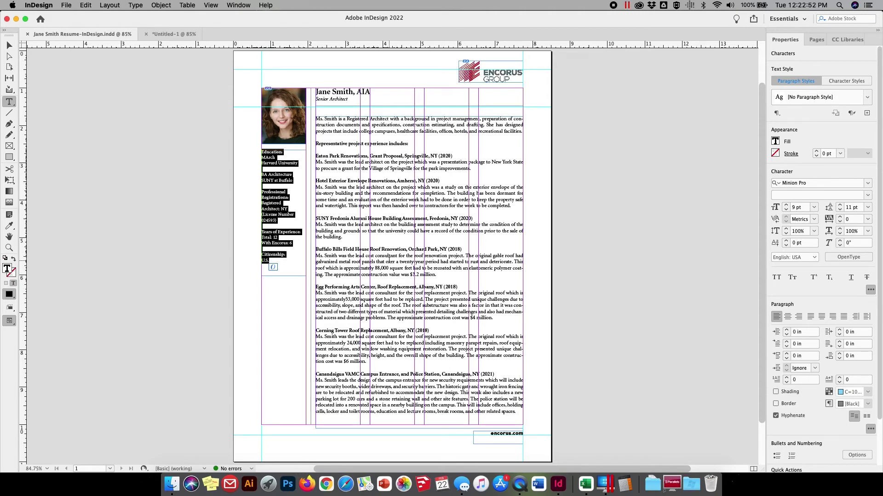
pyautogui.click(10, 45)
# In Untitled-1, select all the sidebar text.
pyautogui.click(171, 34)
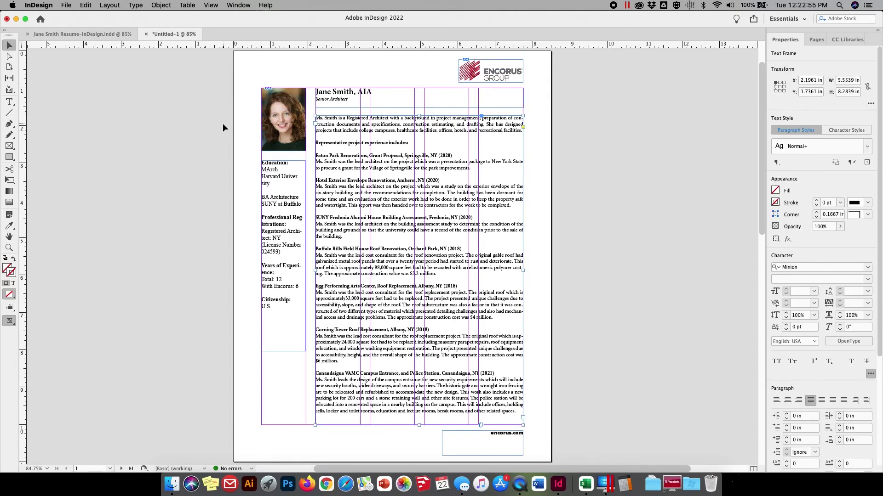
pyautogui.click(9, 102)
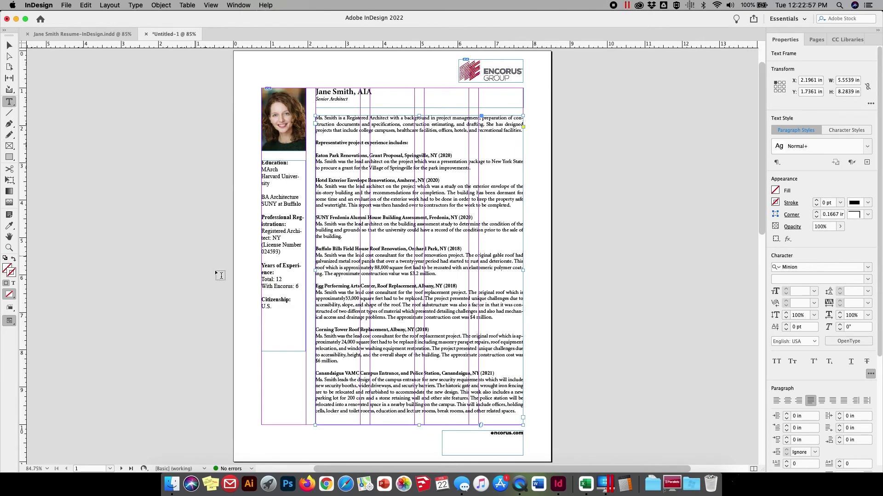
pyautogui.moveTo(270, 308); pyautogui.dragTo(253, 161)
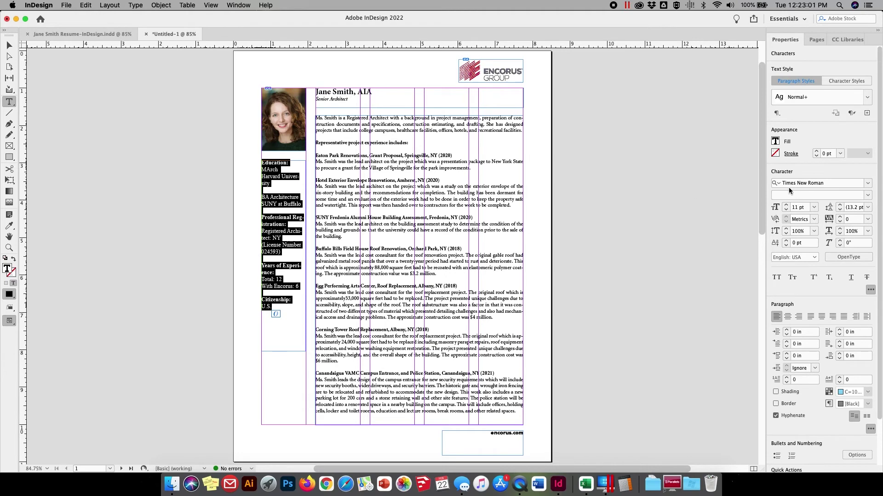
# Apply the Minion font to the selected sidebar text.
pyautogui.click(868, 184)
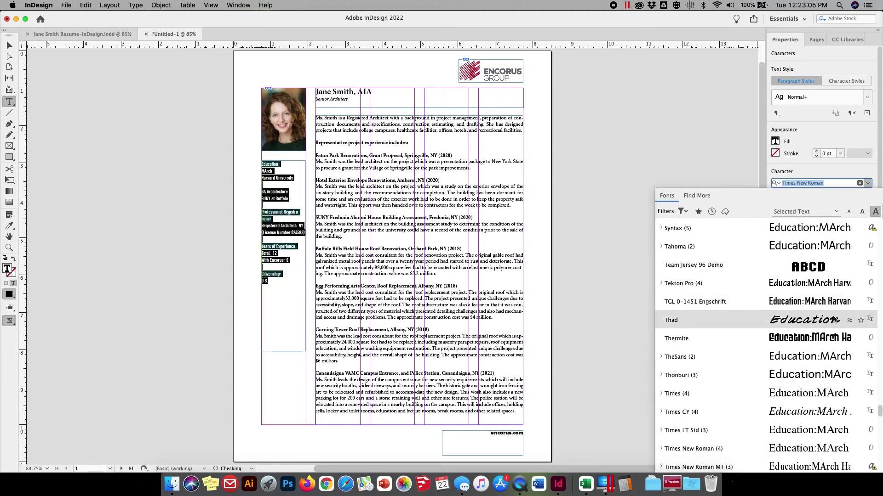
pyautogui.moveTo(880, 412); pyautogui.dragTo(879, 317)
pyautogui.write('Minion')
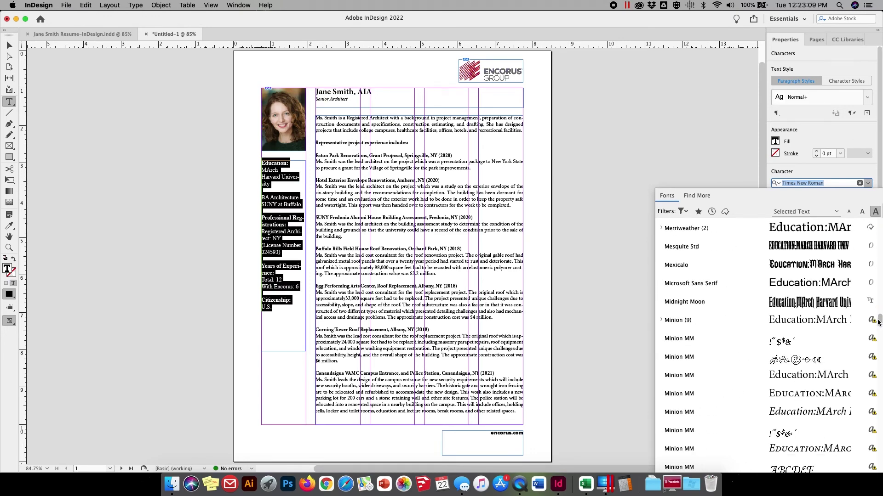
pyautogui.click(671, 322)
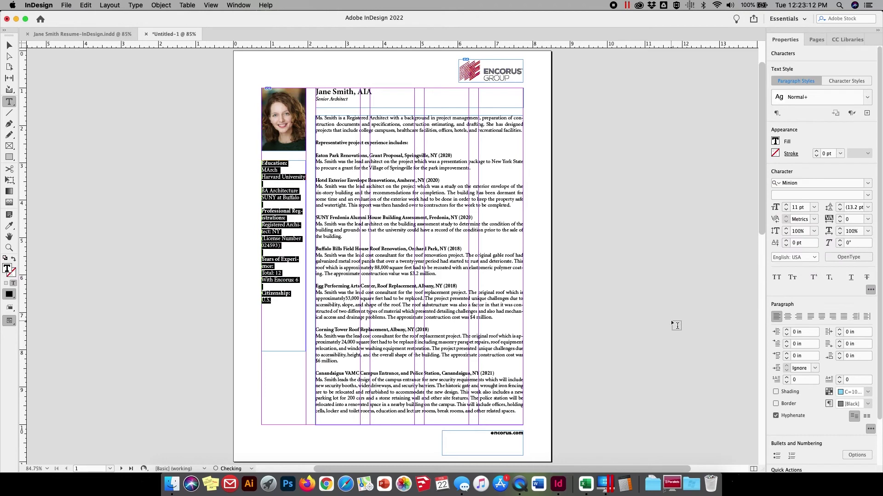
# Set the sidebar text size to 9 pt with 11 pt leading.
pyautogui.click(803, 207)
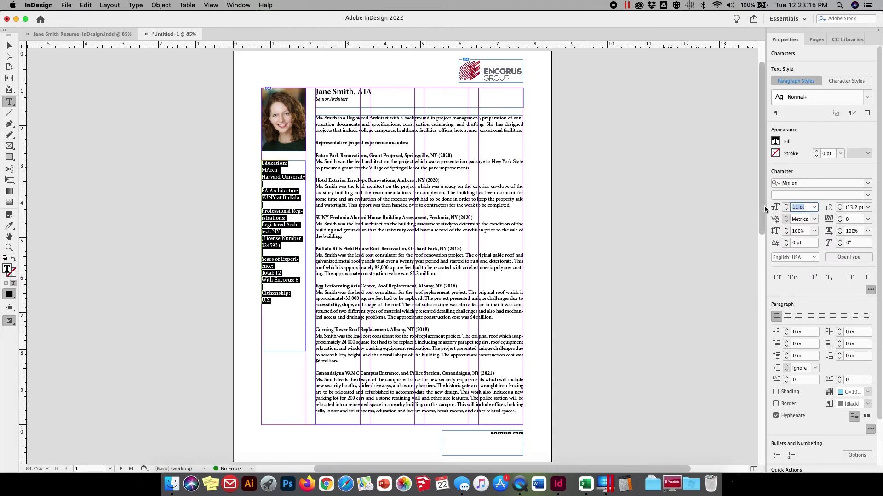
pyautogui.write('9')
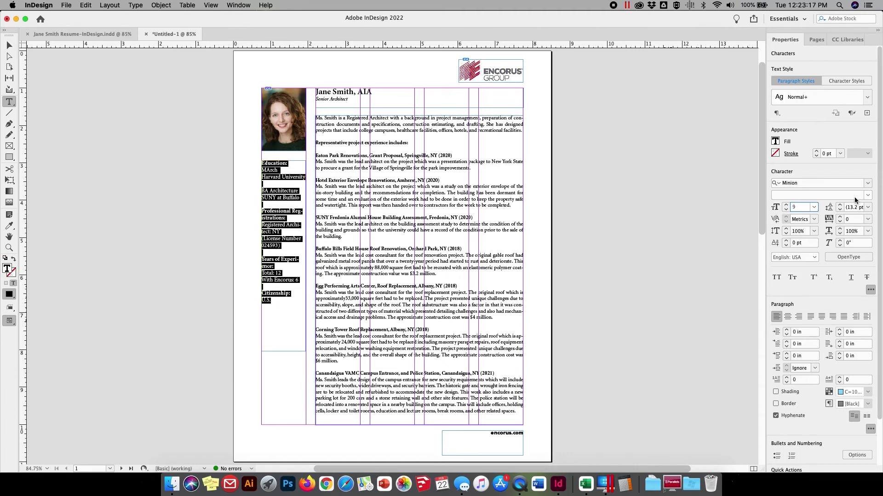
pyautogui.press('Tab')
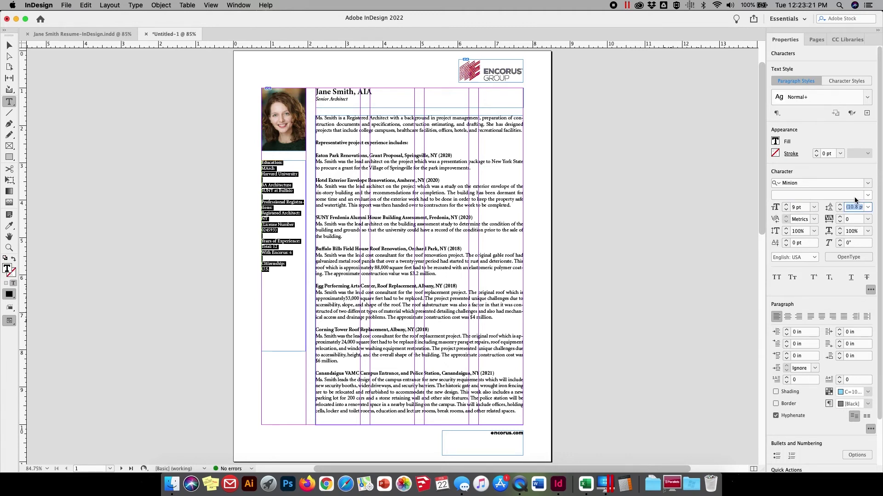
pyautogui.write('11')
pyautogui.press('Tab')
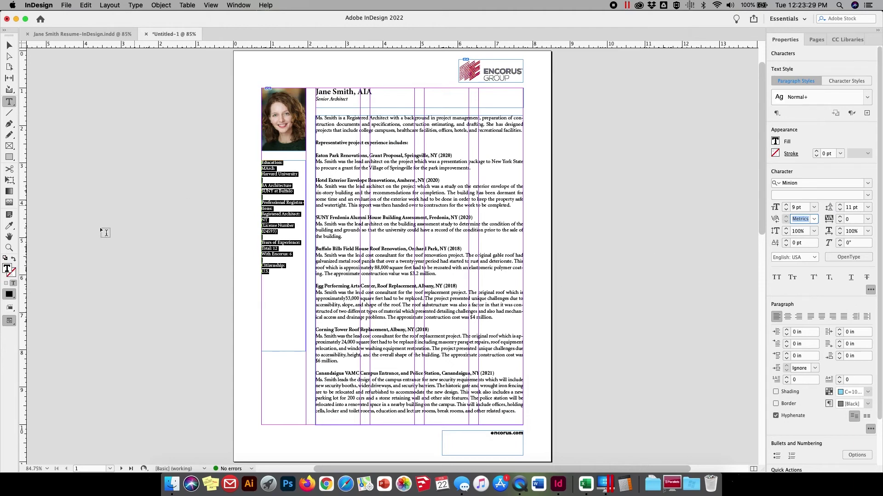
# Zoom in on the sidebar text and deselect it.
pyautogui.click(9, 248)
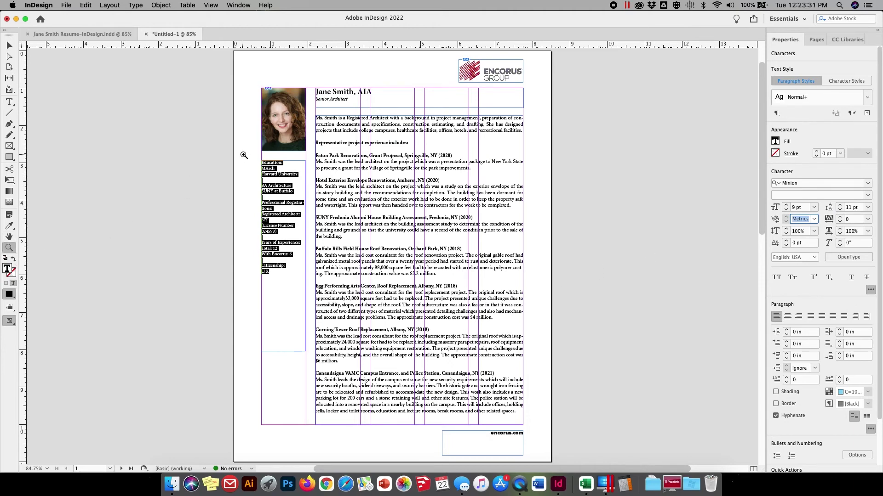
pyautogui.moveTo(243, 150); pyautogui.dragTo(347, 293)
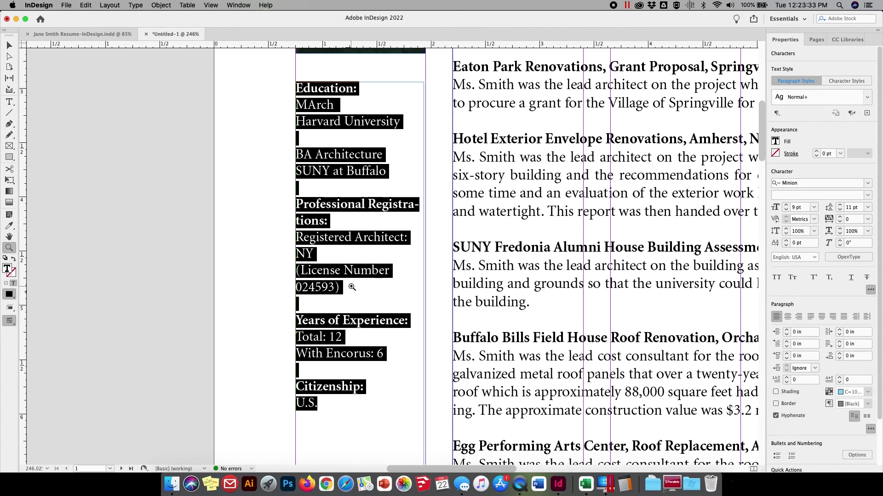
pyautogui.click(8, 101)
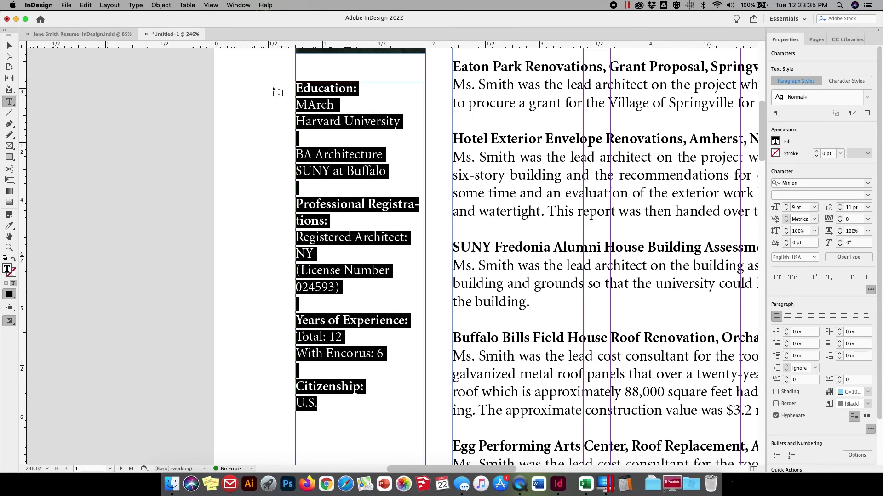
pyautogui.click(315, 88)
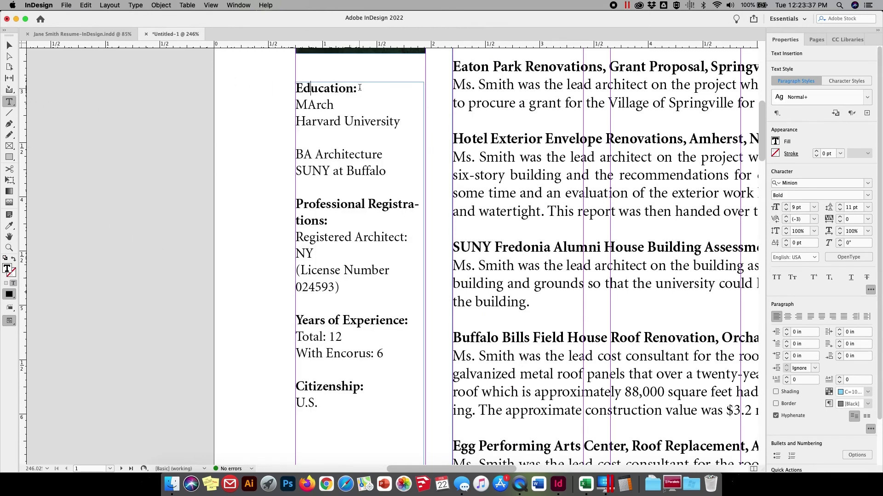
# Widen the sidebar frame to 1.2 in and break the line before 'Registrations:'.
pyautogui.click(8, 45)
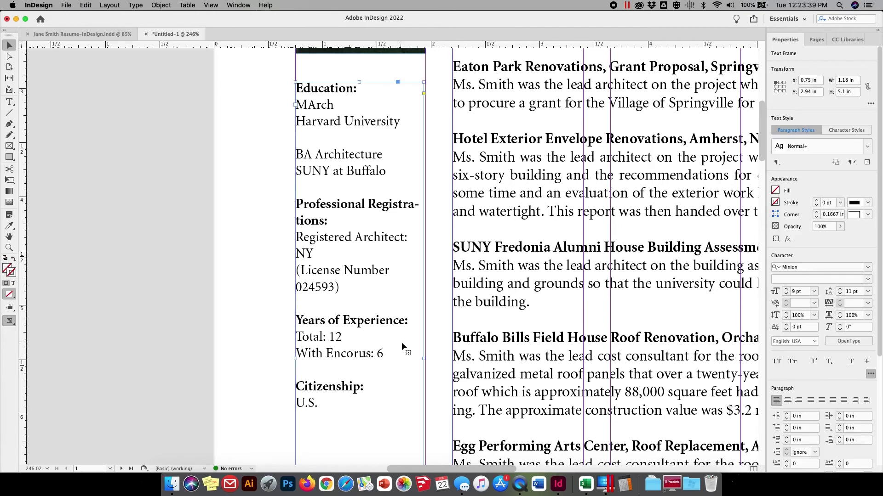
pyautogui.moveTo(423, 359); pyautogui.dragTo(426, 359)
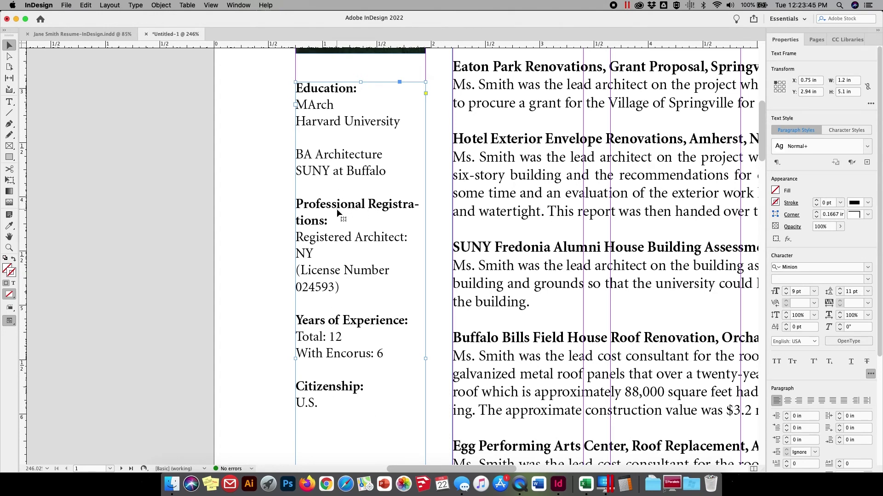
pyautogui.click(9, 102)
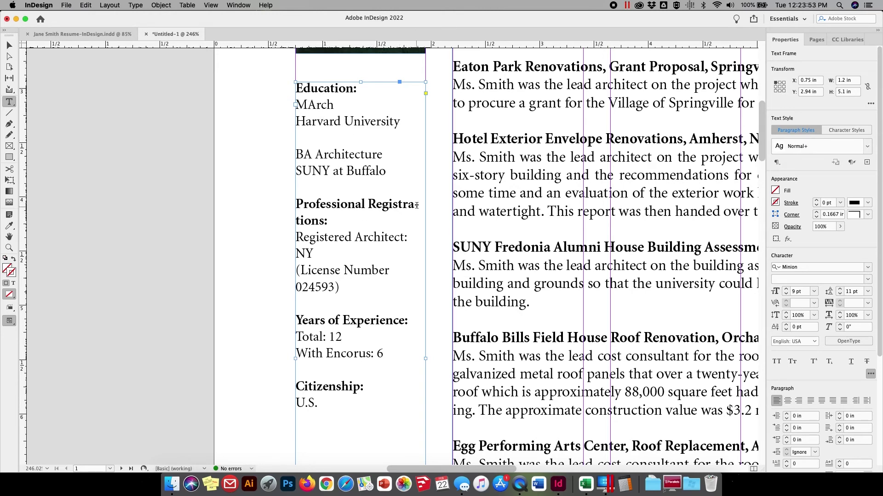
pyautogui.click(369, 203)
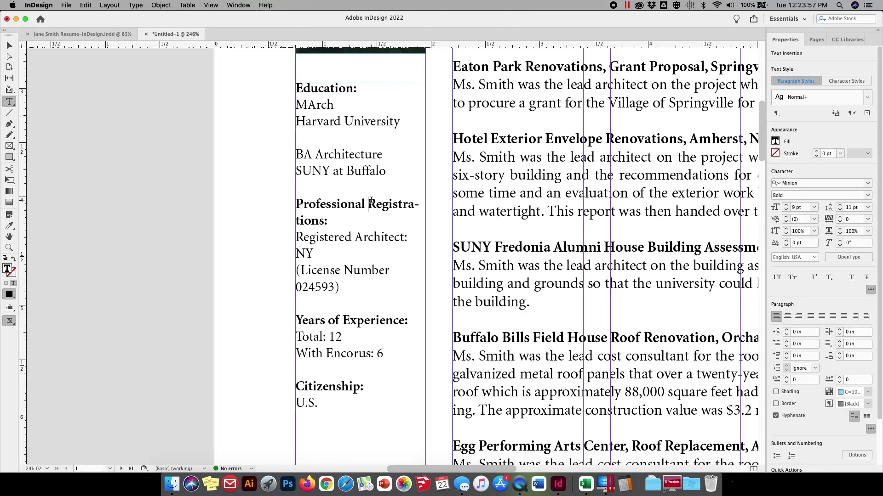
pyautogui.press('Return')
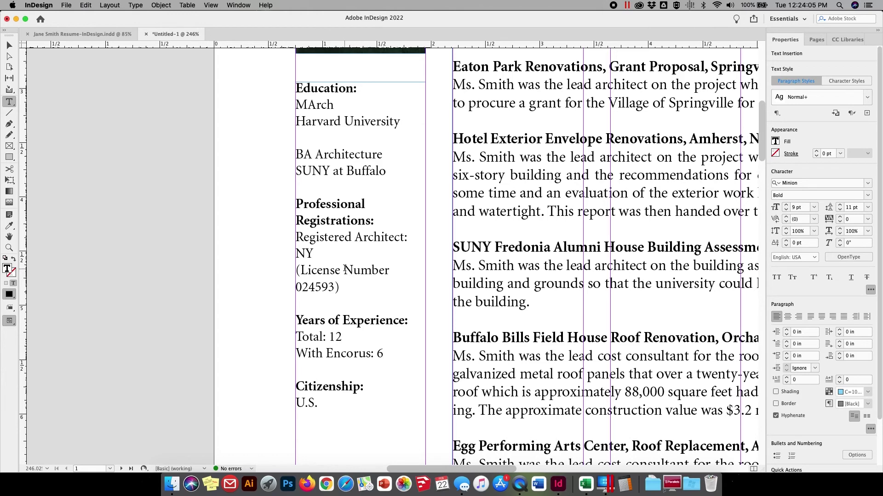
# Change 'License Number' to 'License #'.
pyautogui.moveTo(344, 270); pyautogui.dragTo(389, 270)
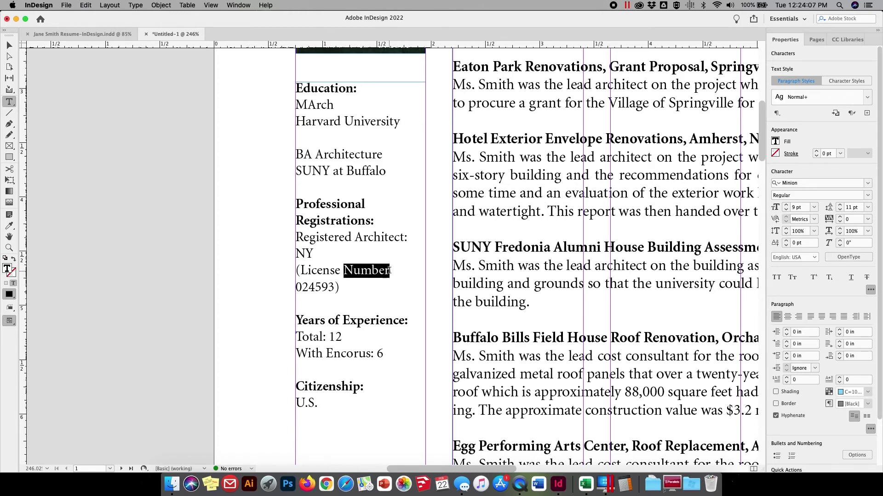
pyautogui.write('# 024593')
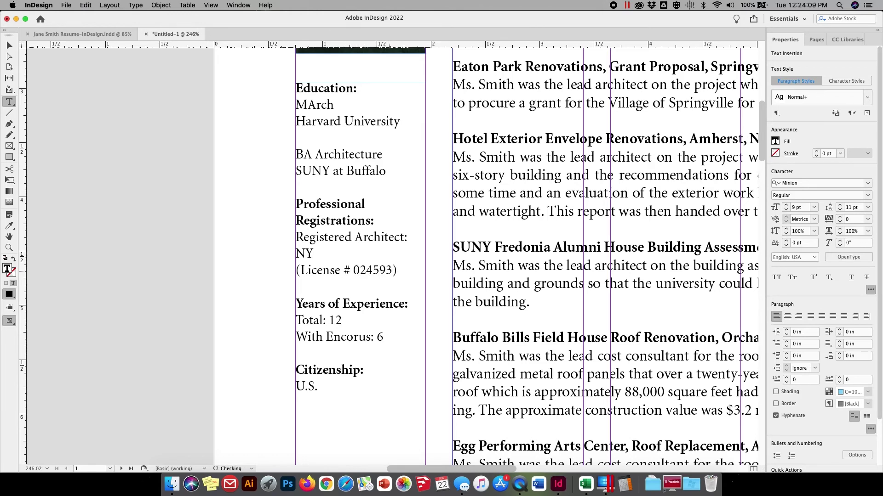
pyautogui.press('Delete')
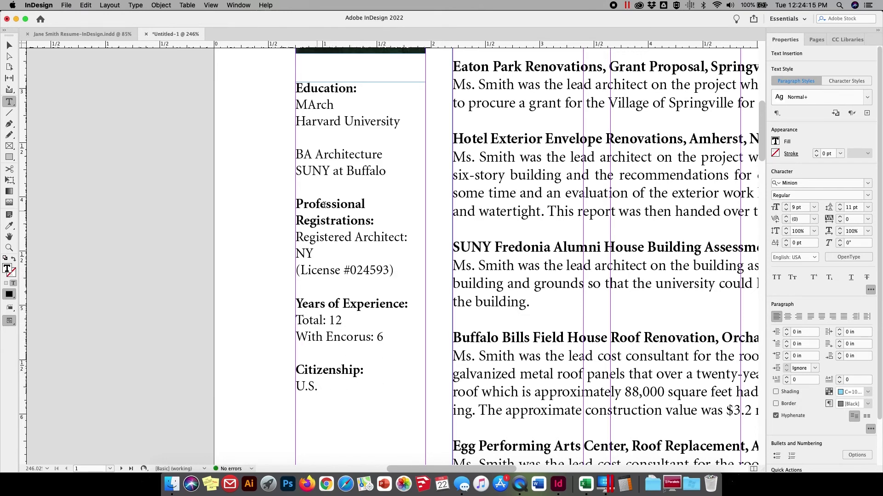
# Nudge the sidebar frame up to a Y position of 2.7872 in.
pyautogui.click(9, 45)
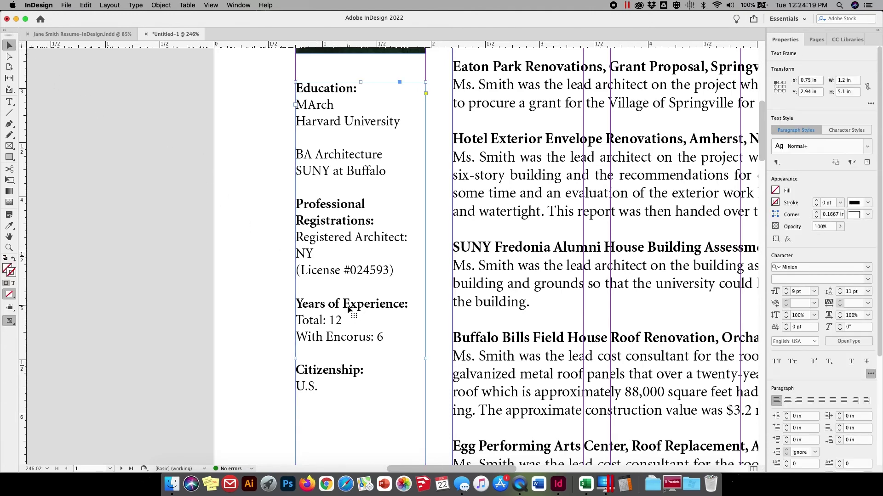
pyautogui.press('Up')
pyautogui.press('Up')
pyautogui.press('Up')
pyautogui.press('Up')
pyautogui.press('Up')
pyautogui.press('Up')
pyautogui.press('Up')
pyautogui.press('Up')
pyautogui.press('Up')
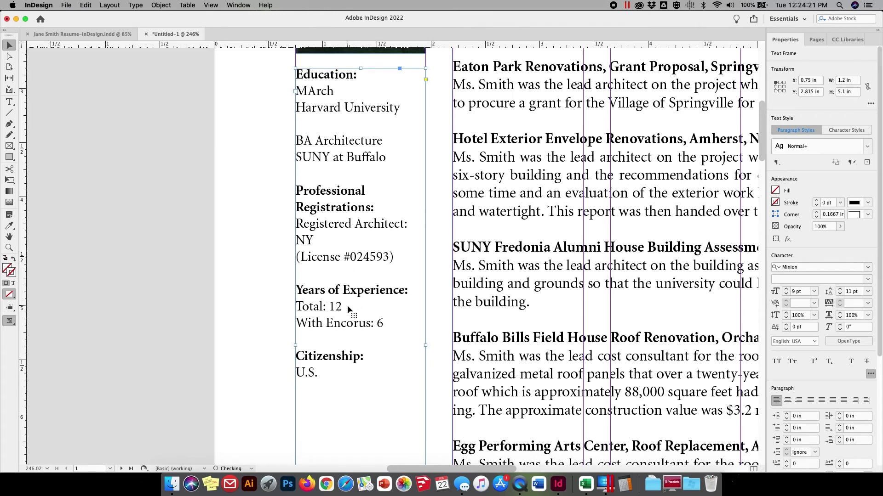
pyautogui.press('Up')
pyautogui.press('Up')
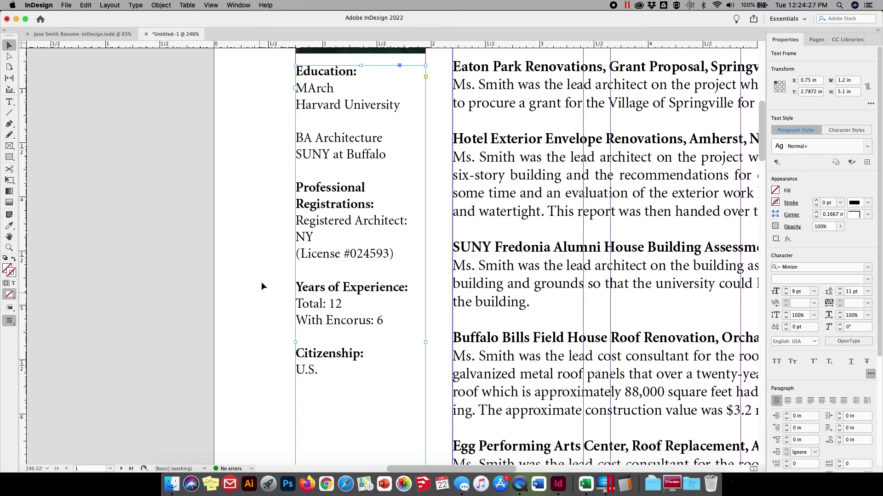
pyautogui.scroll(5, 267, 262)
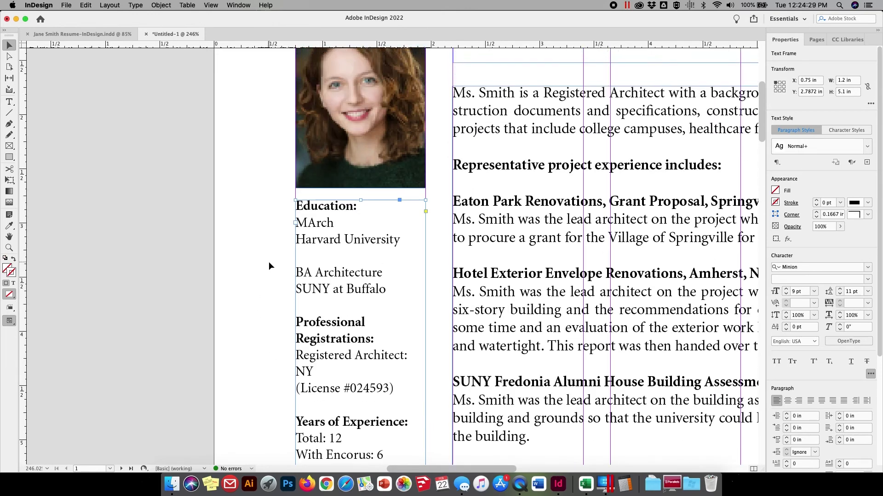
pyautogui.scroll(2, 269, 265)
pyautogui.scroll(-5, 269, 266)
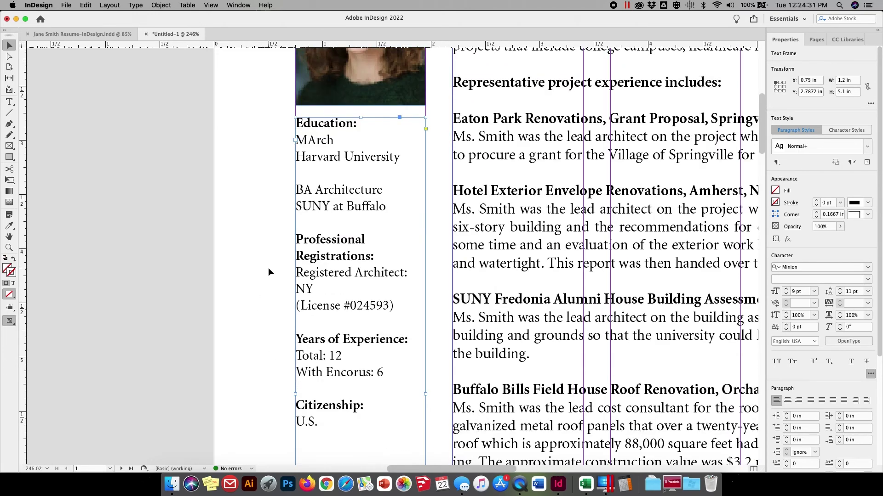
pyautogui.scroll(-7, 269, 268)
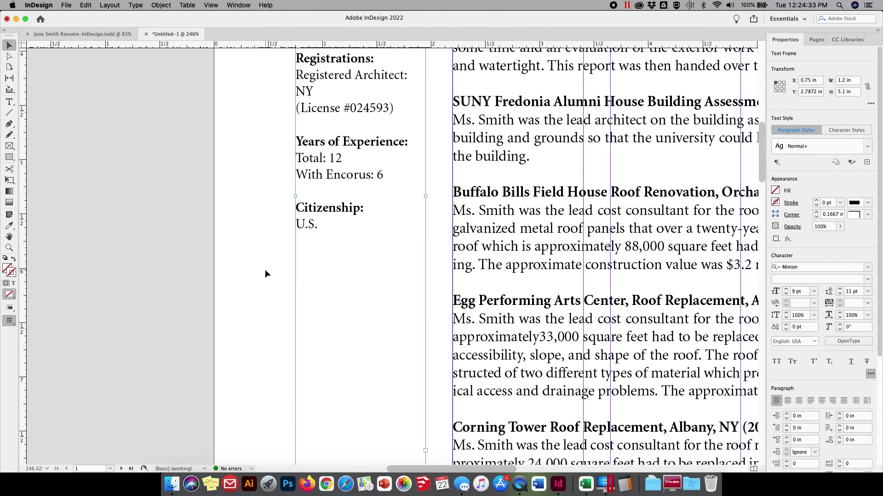
# Fit the whole page in the window.
pyautogui.click(211, 5)
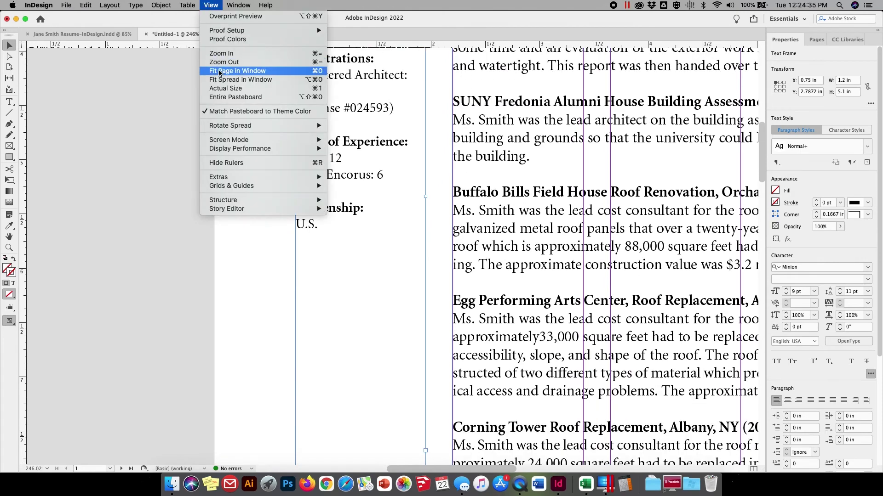
pyautogui.moveTo(226, 130)
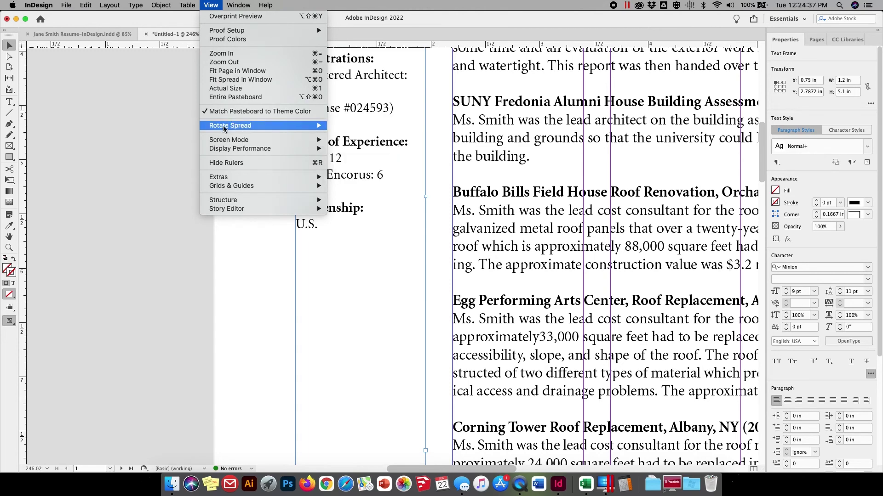
pyautogui.click(224, 74)
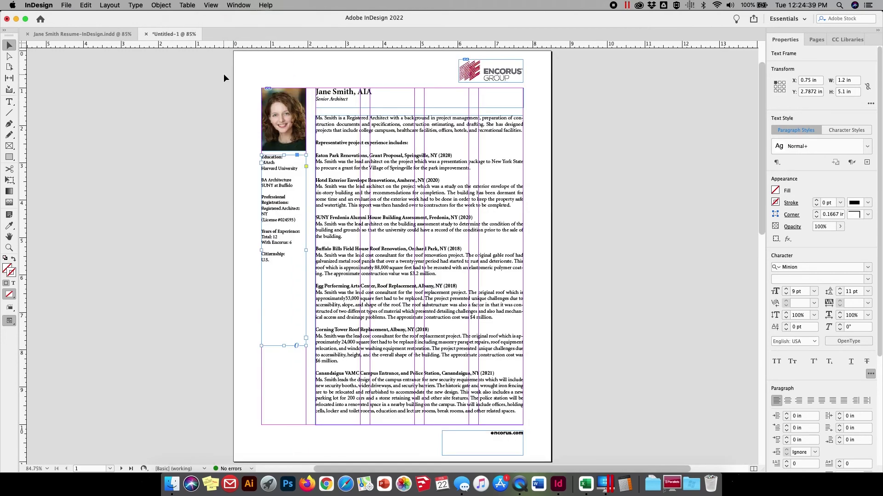
# Drag the sidebar frame's bottom edge up to just below Citizenship.
pyautogui.click(212, 246)
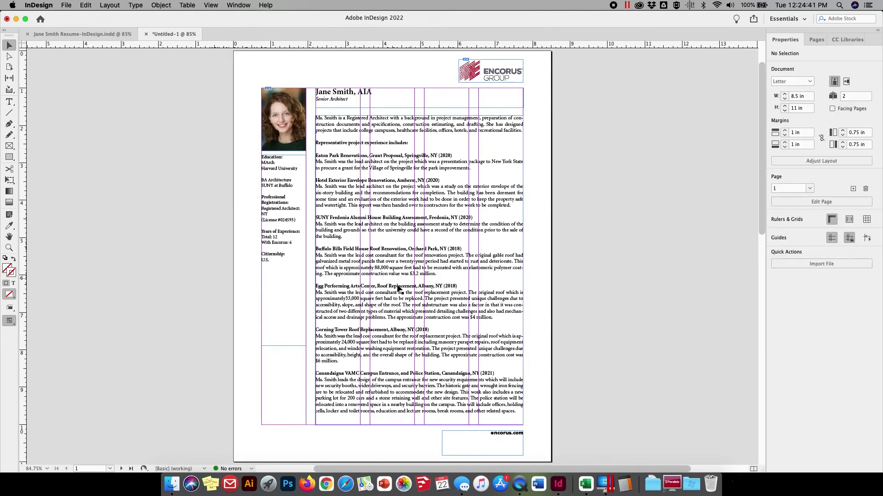
pyautogui.click(282, 346)
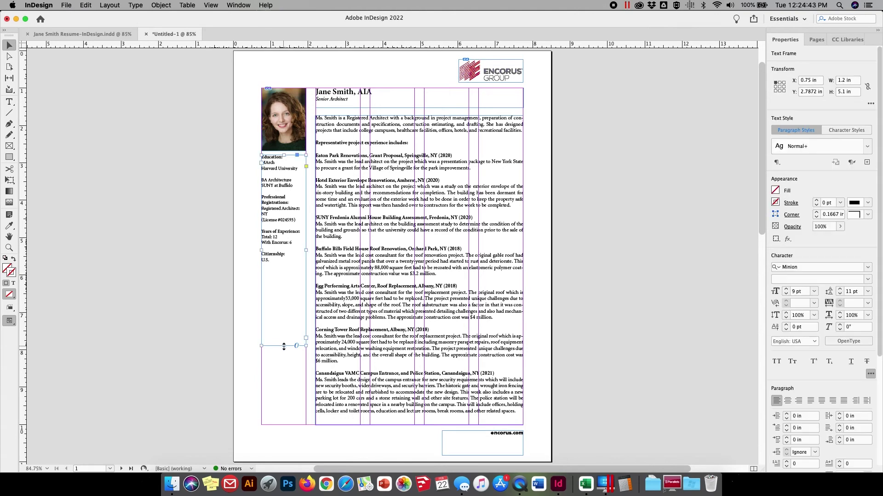
pyautogui.moveTo(283, 346); pyautogui.dragTo(284, 270)
pyautogui.click(308, 296)
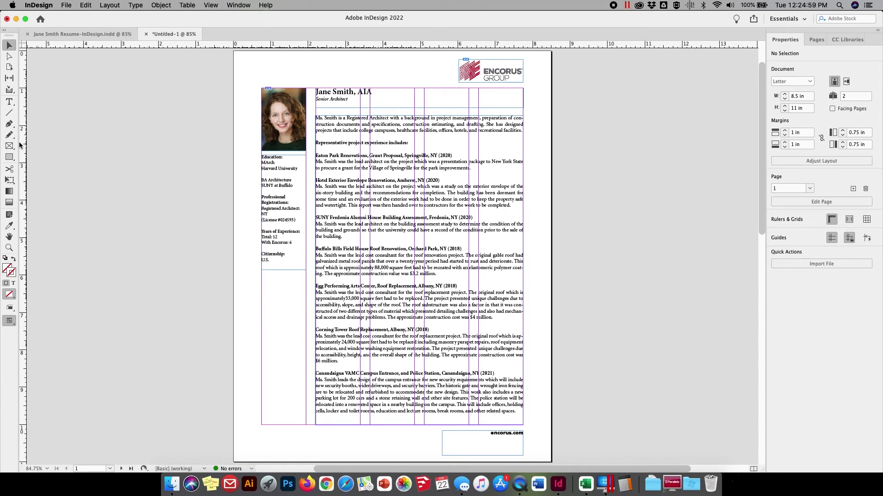
# Draw a 9 in vertical line between sidebar and body text with a 0.5 pt stroke.
pyautogui.click(9, 115)
pyautogui.moveTo(311, 88); pyautogui.dragTo(311, 425)
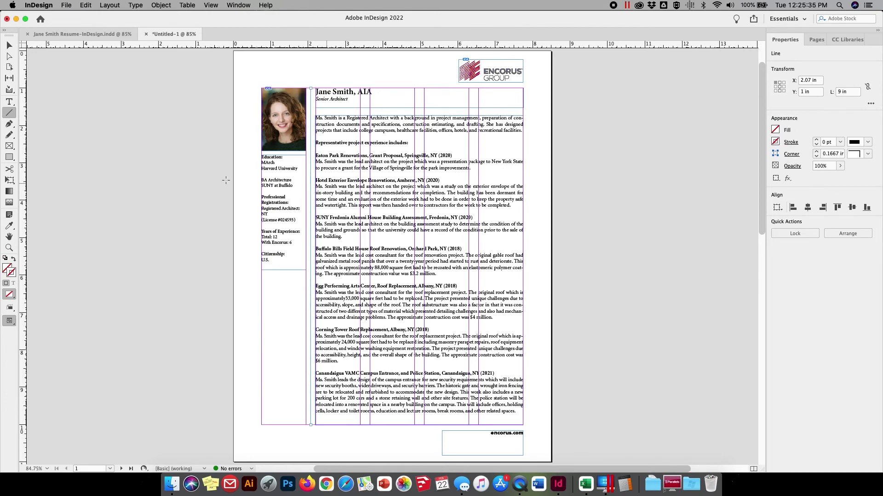
pyautogui.click(816, 139)
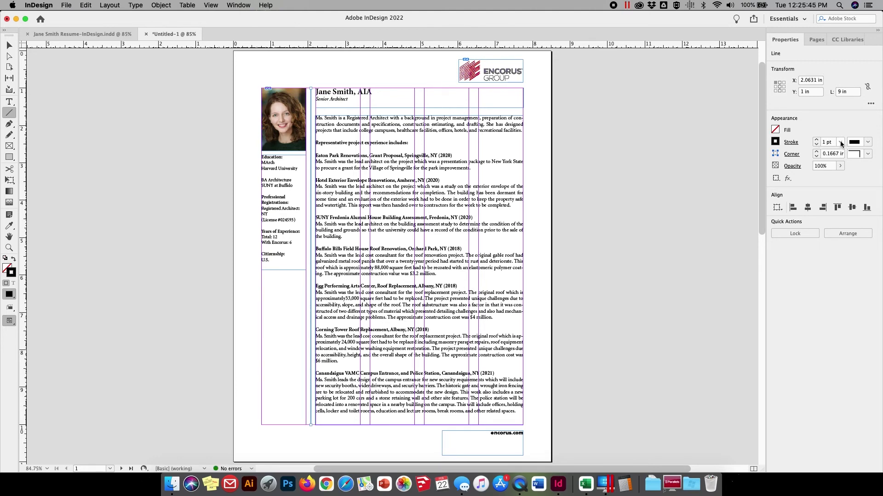
pyautogui.click(840, 143)
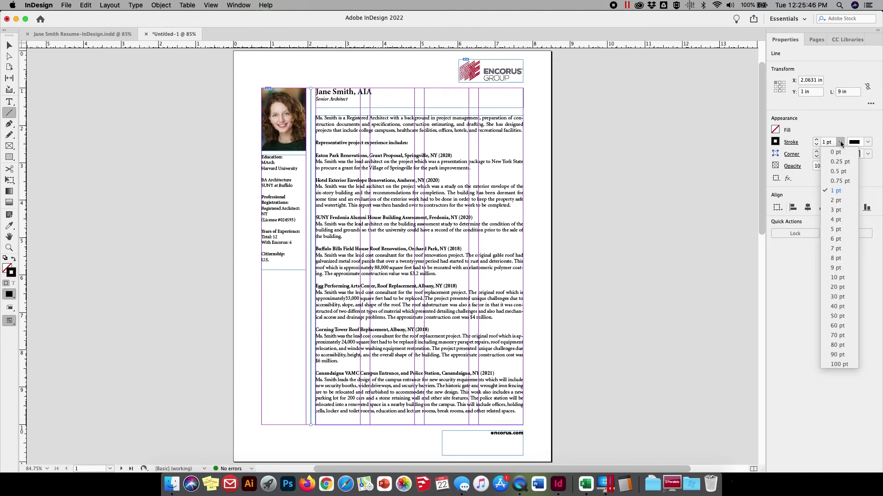
pyautogui.click(836, 172)
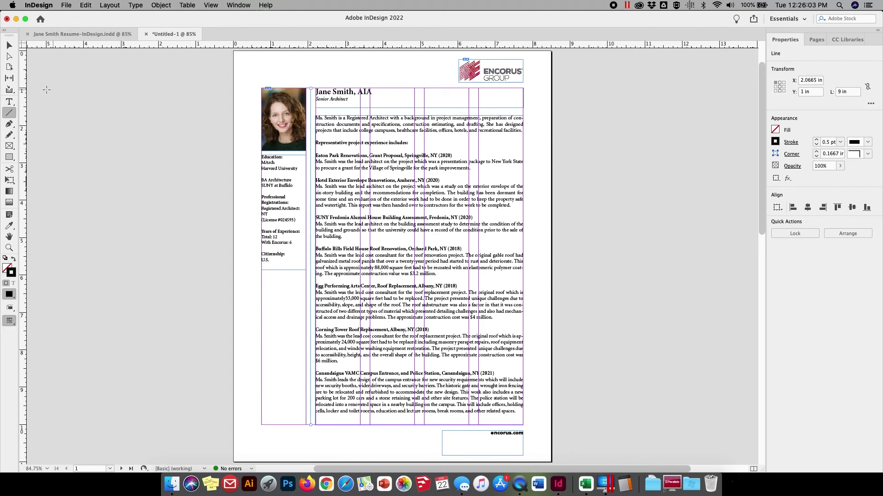
pyautogui.click(9, 45)
pyautogui.click(167, 114)
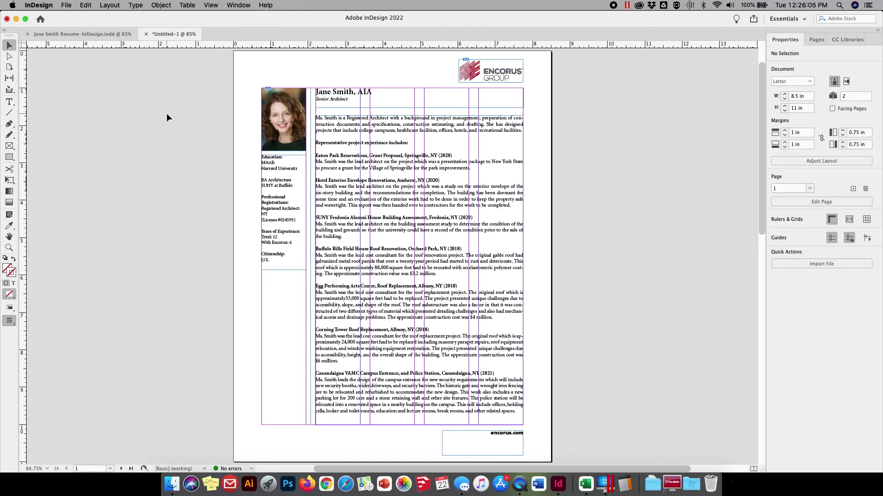
# Put Untitled-1 and the Jane Smith Resume document in Preview screen mode, ending on Untitled-1.
pyautogui.click(210, 5)
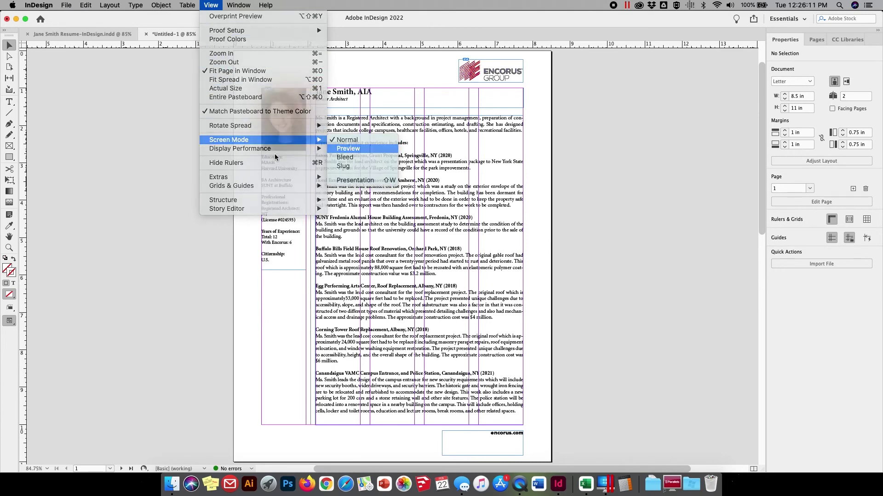
pyautogui.click(353, 150)
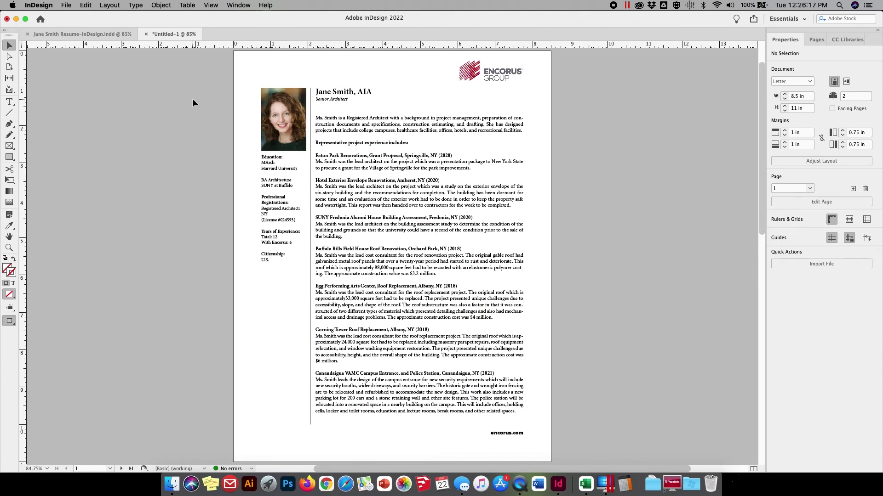
pyautogui.click(65, 32)
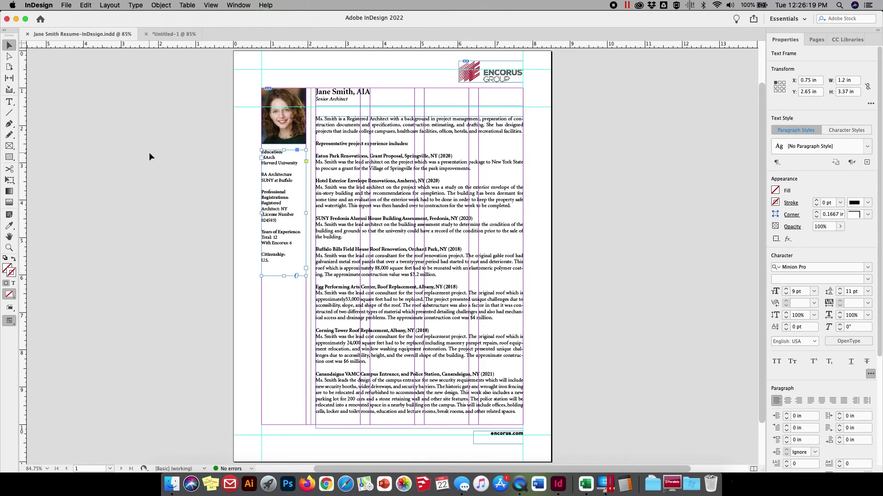
pyautogui.click(184, 158)
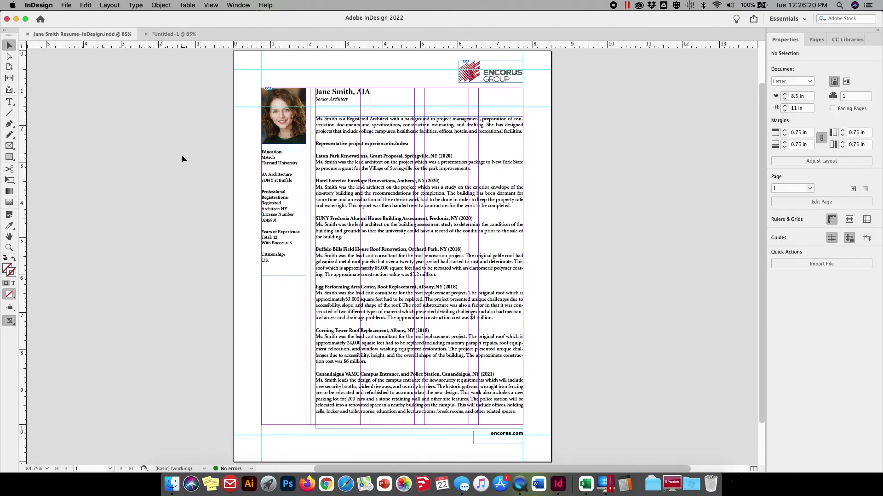
pyautogui.click(211, 5)
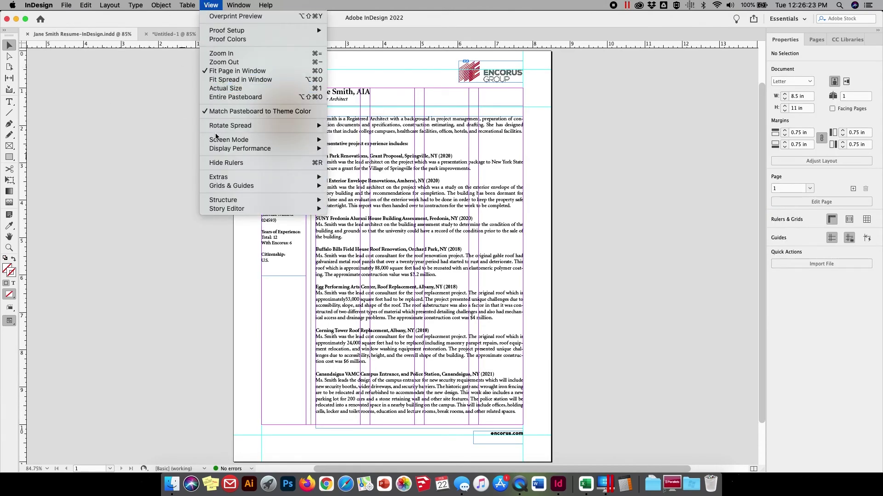
pyautogui.moveTo(216, 141)
pyautogui.click(348, 148)
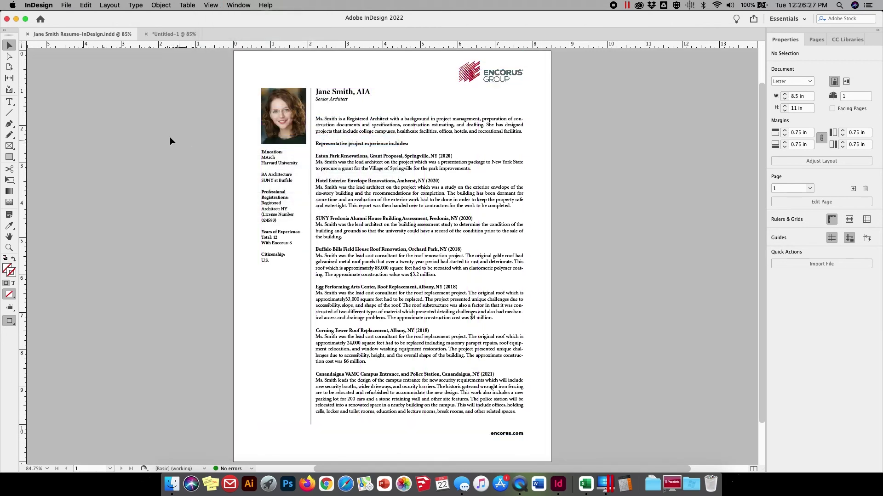
pyautogui.click(161, 32)
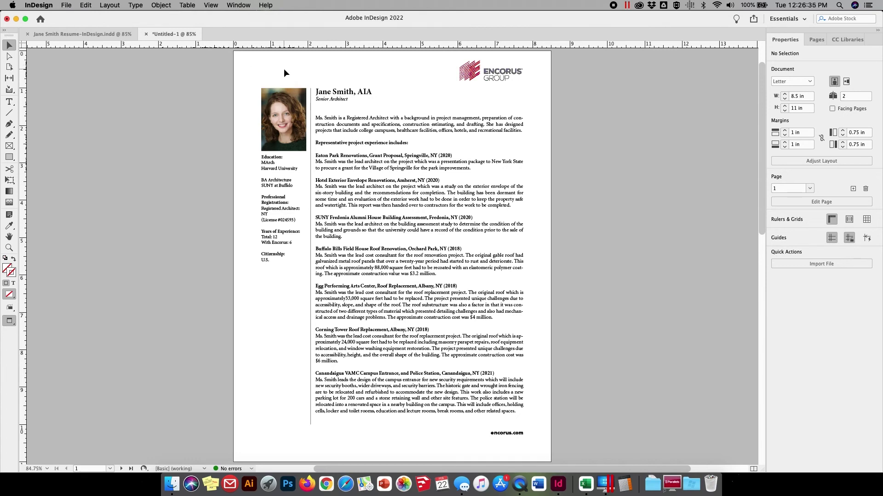
# Save the untitled résumé as 'Jane One-pager.indd' in the Desktop's InDesign Demo folder.
pyautogui.click(66, 5)
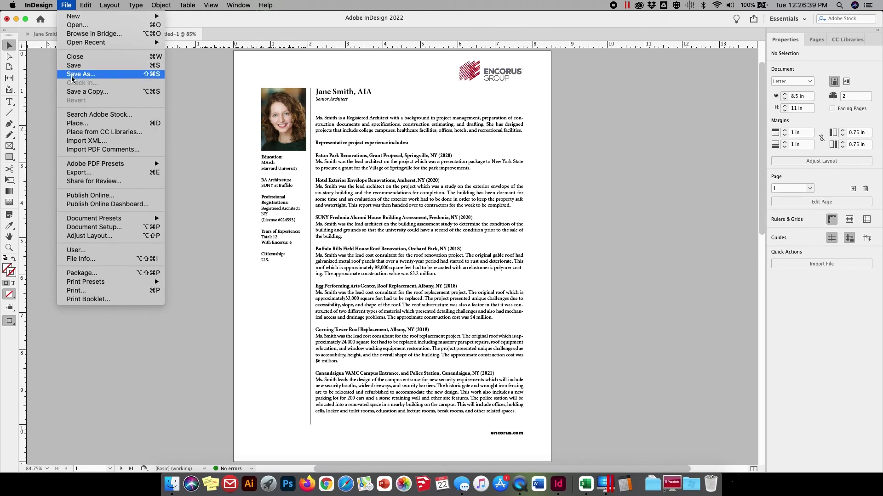
pyautogui.click(72, 75)
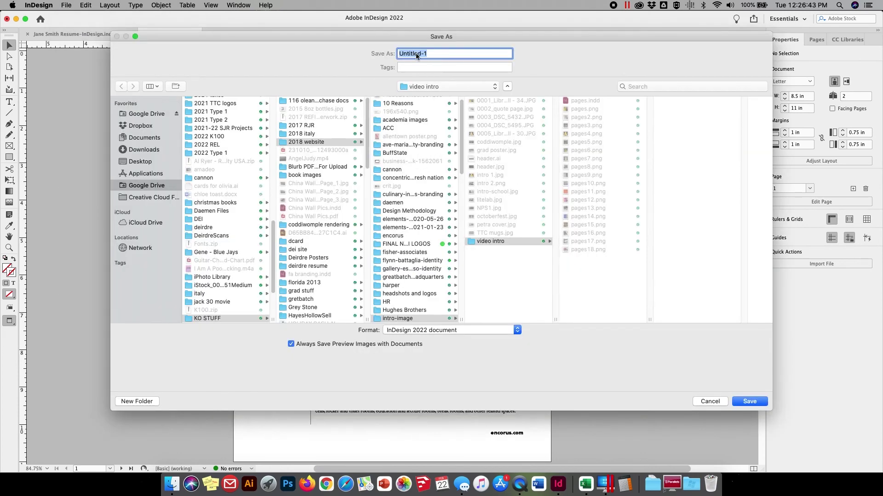
pyautogui.write('Jane One-pager')
pyautogui.click(140, 162)
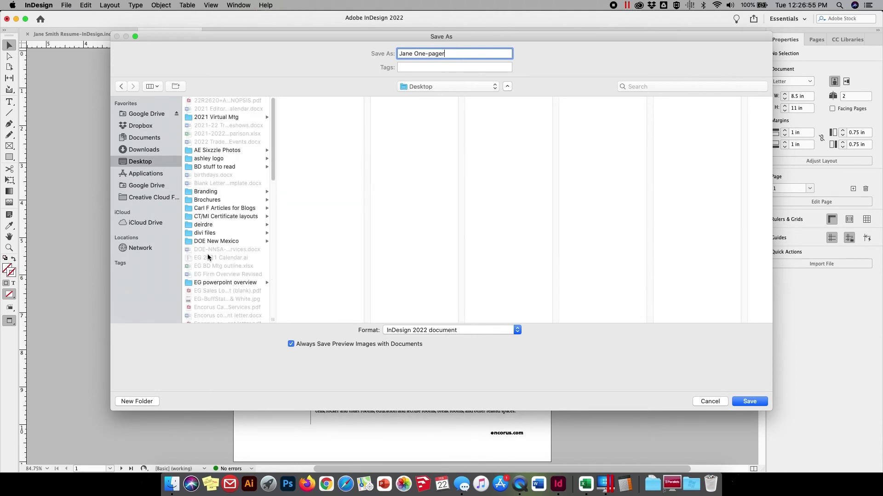
pyautogui.scroll(-3, 212, 259)
pyautogui.scroll(-4, 212, 259)
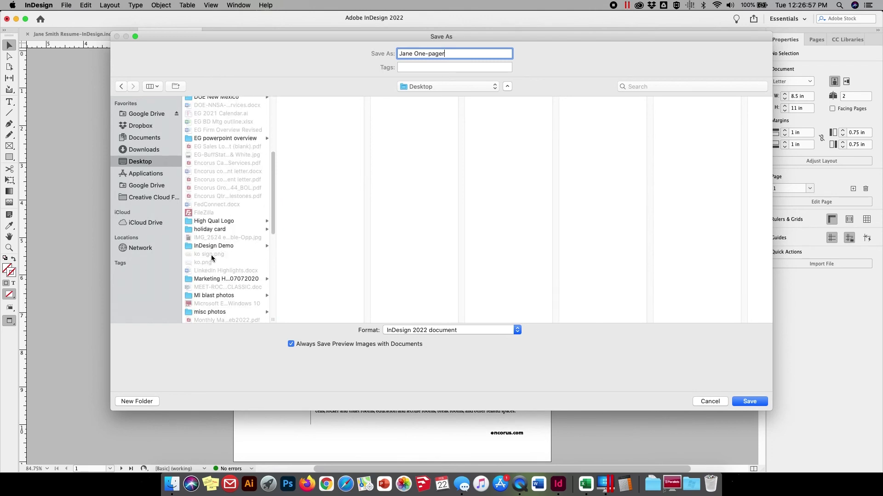
pyautogui.click(208, 247)
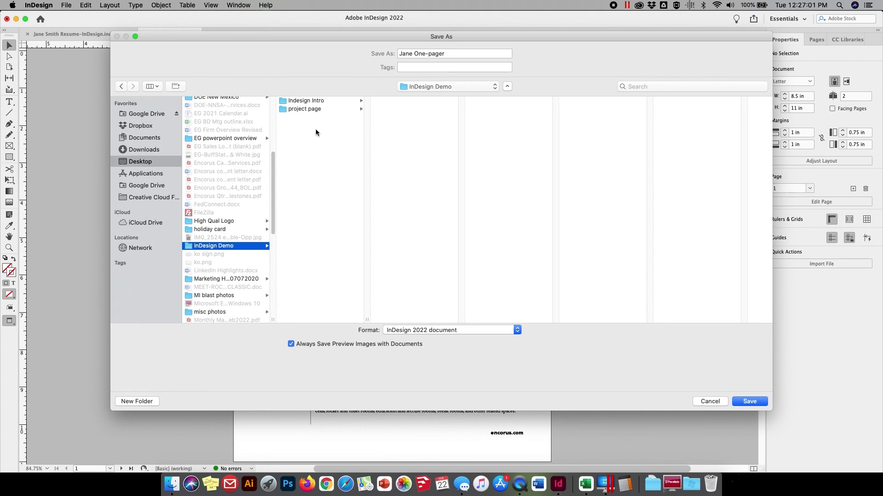
pyautogui.click(747, 403)
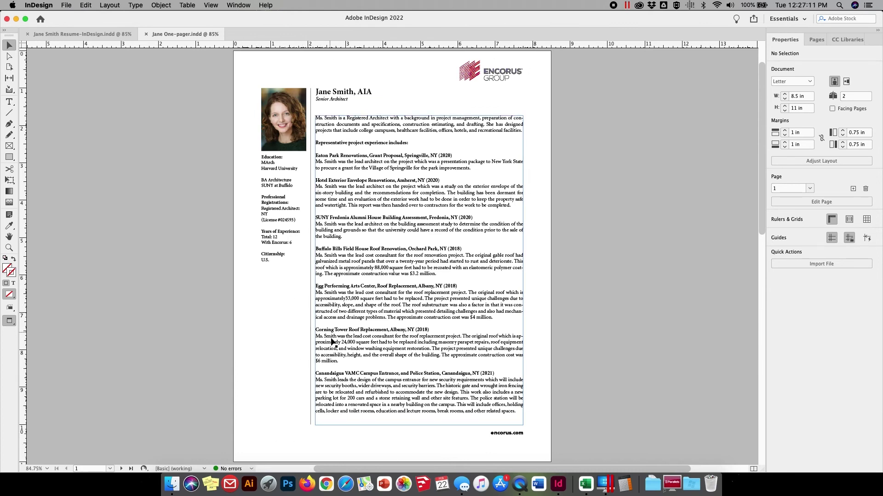
# Show the Adobe PDF Presets submenu under the File menu.
pyautogui.click(66, 7)
pyautogui.moveTo(80, 164)
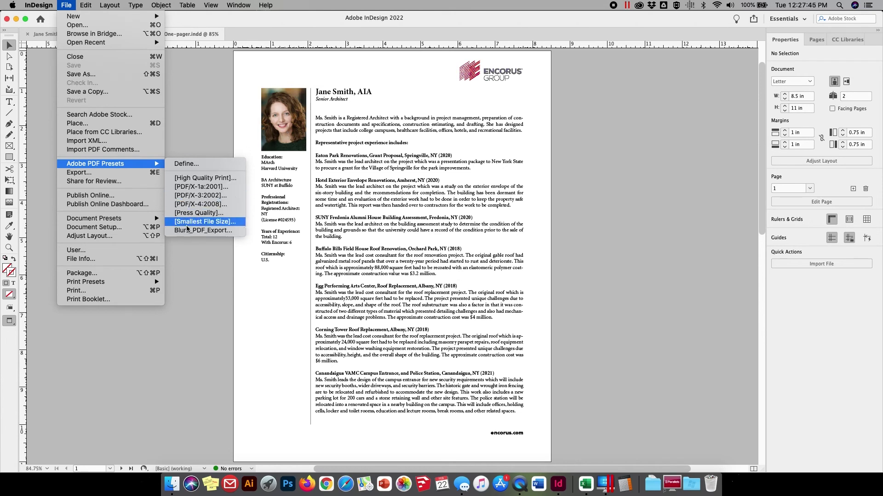
# Export Jane One-pager.pdf into InDesign Demo using the [High Quality Print] preset.
pyautogui.click(187, 179)
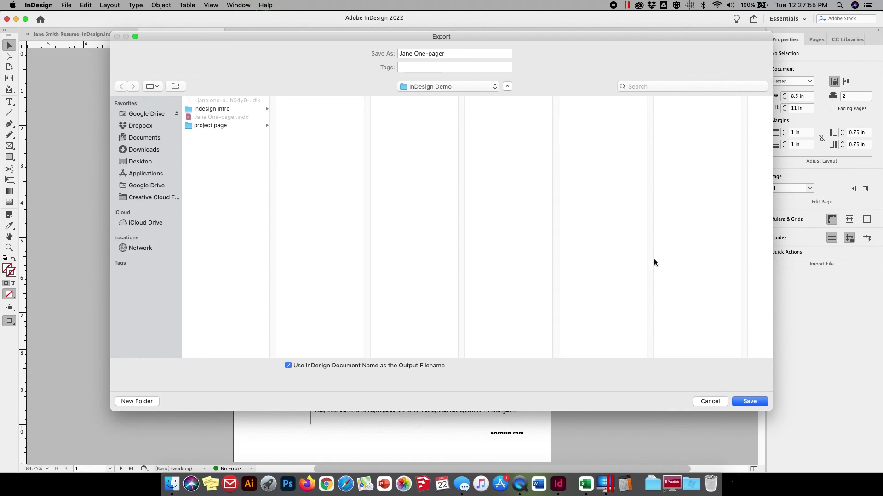
pyautogui.click(750, 402)
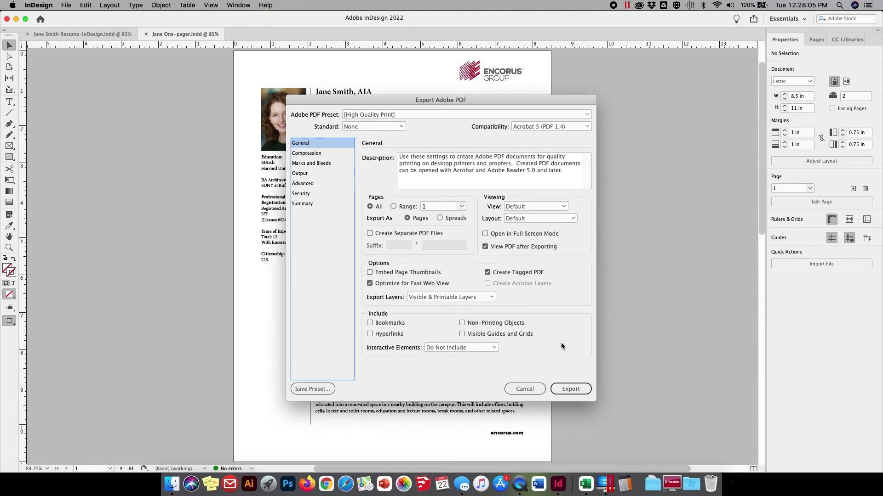
pyautogui.click(569, 392)
pyautogui.click(574, 392)
# Confirm the PDF export so Jane One-pager.pdf opens in Acrobat Pro DC for review.
pyautogui.click(573, 390)
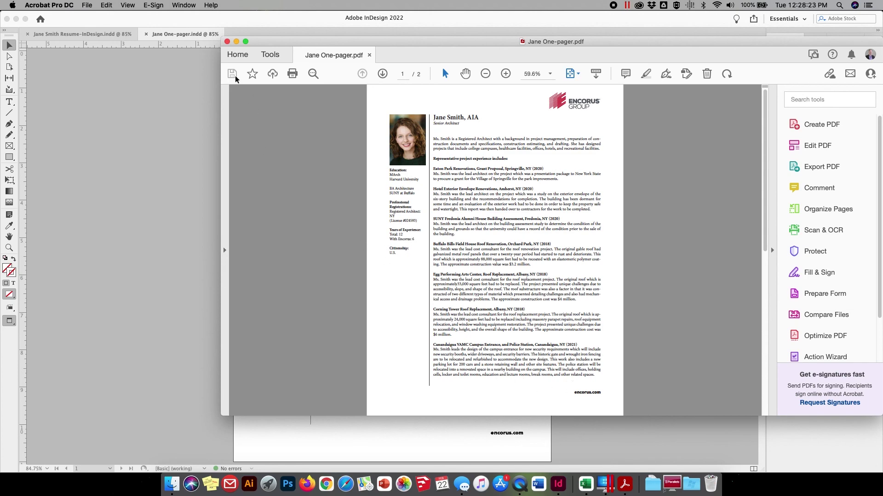
# Close the PDF in Acrobat, bring InDesign back to the front, and show the File menu.
pyautogui.click(227, 42)
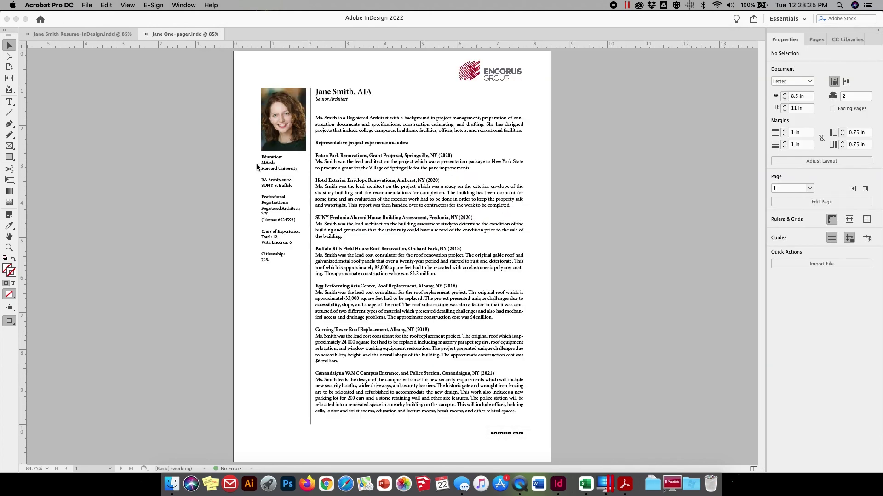
pyautogui.click(176, 263)
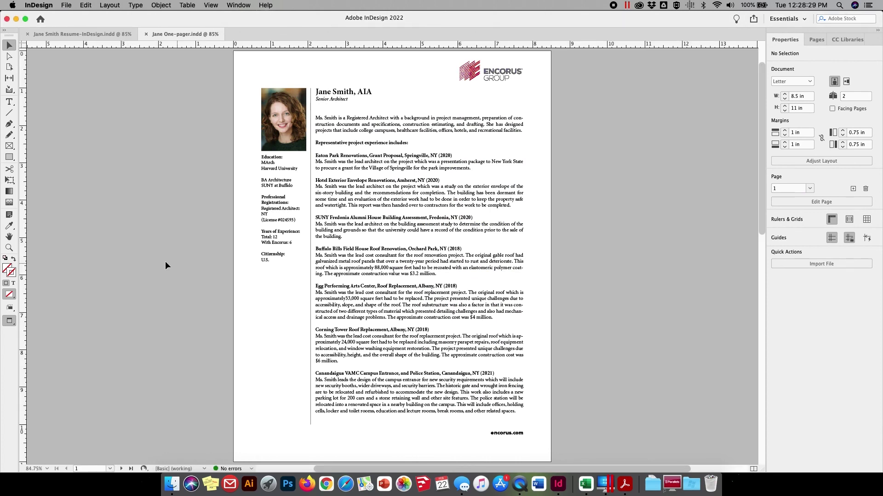
pyautogui.click(66, 5)
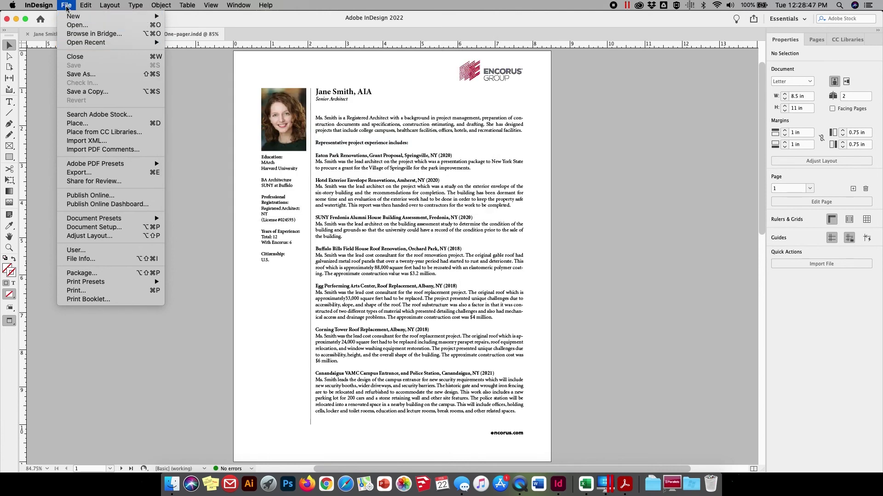
# Check the Package dialog's Fonts, Links and Images, Colors, Print Settings and Plug-ins reports, then continue to Package….
pyautogui.click(78, 274)
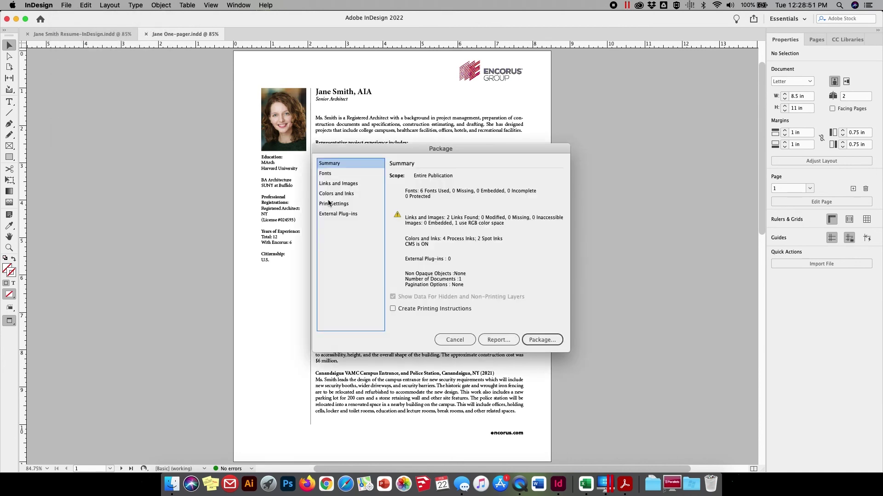
pyautogui.moveTo(368, 147); pyautogui.dragTo(394, 134)
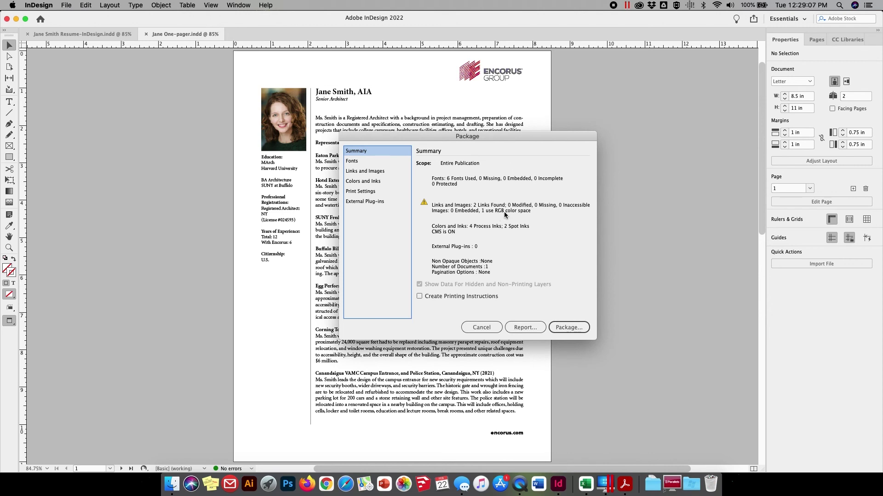
pyautogui.click(358, 162)
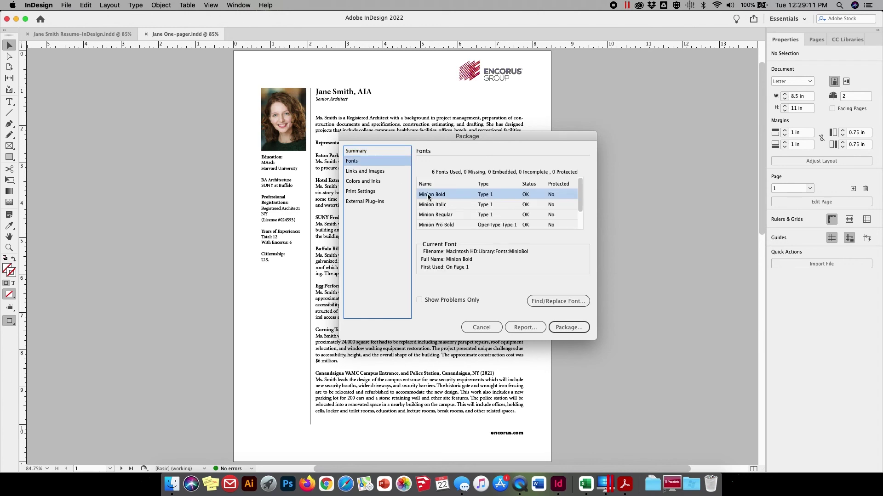
pyautogui.click(368, 173)
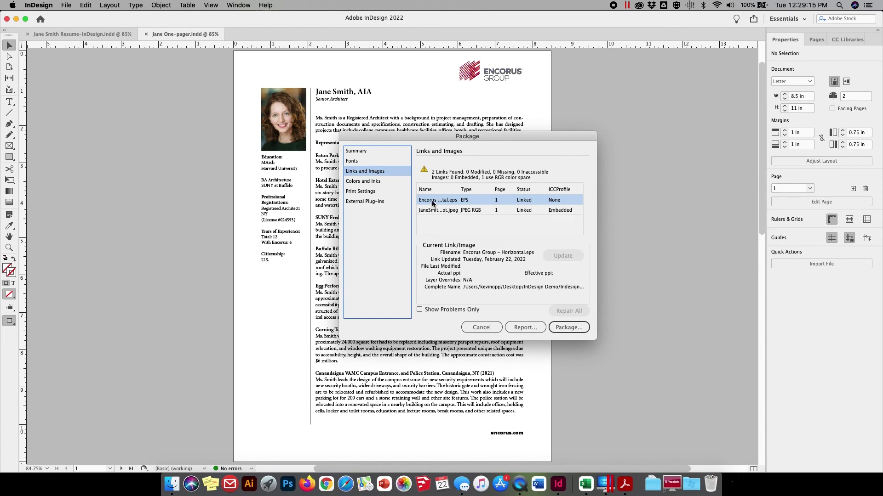
pyautogui.click(356, 183)
pyautogui.click(354, 192)
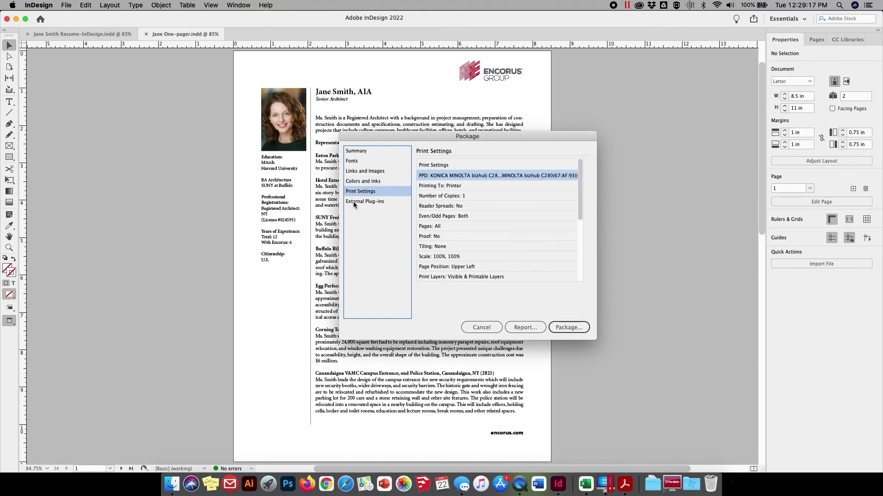
pyautogui.click(356, 203)
pyautogui.click(357, 162)
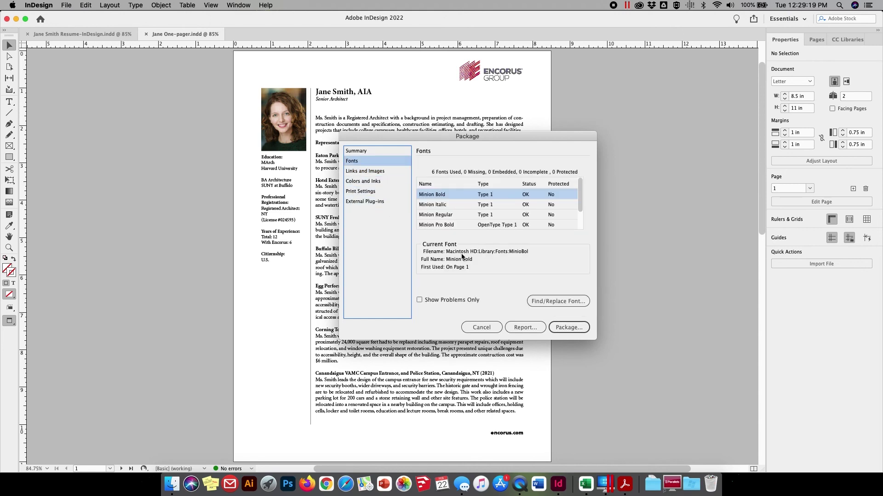
pyautogui.click(353, 150)
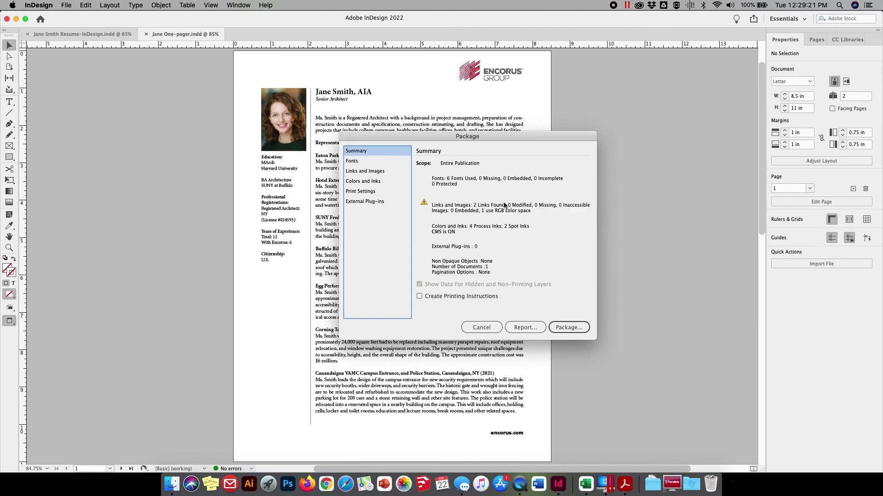
pyautogui.click(567, 328)
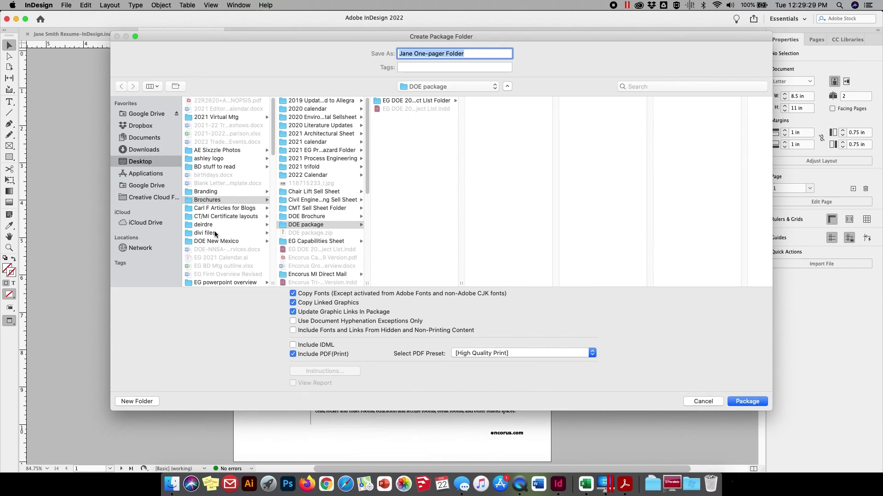
# Package the layout as Jane One-pager Folder in InDesign Demo, accepting the font-copying warning.
pyautogui.scroll(-10, 214, 234)
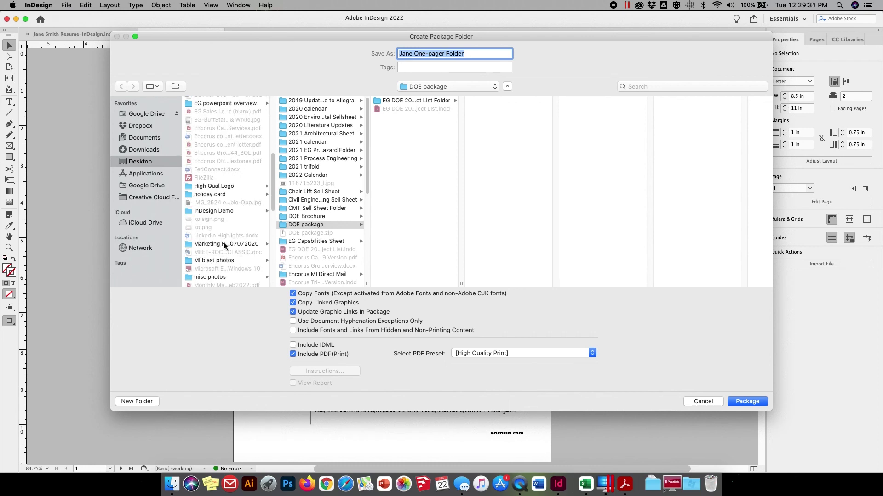
pyautogui.click(213, 212)
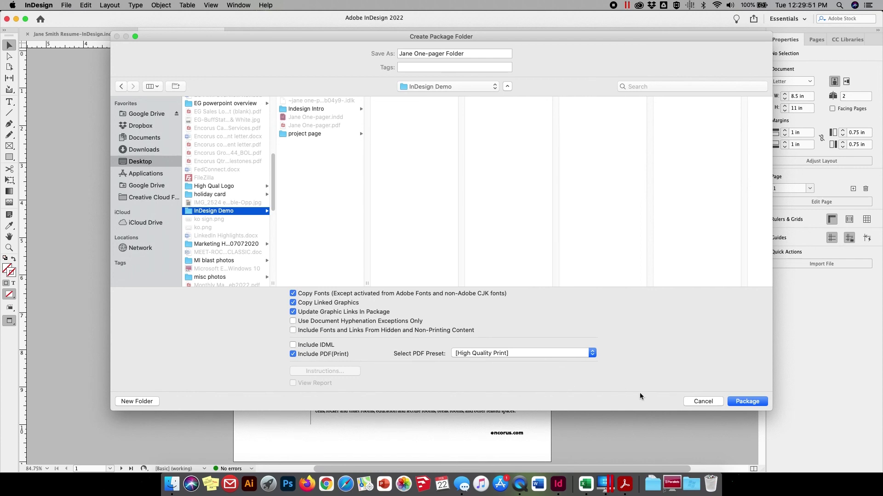
pyautogui.click(746, 402)
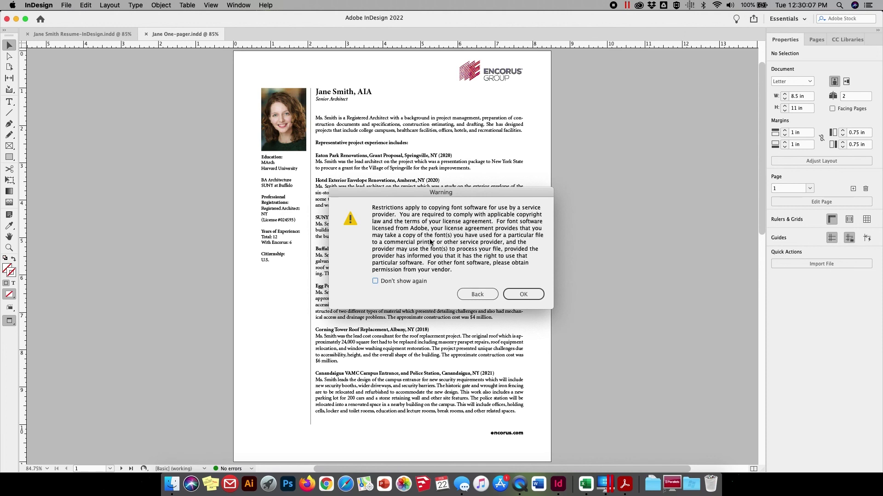
pyautogui.click(517, 295)
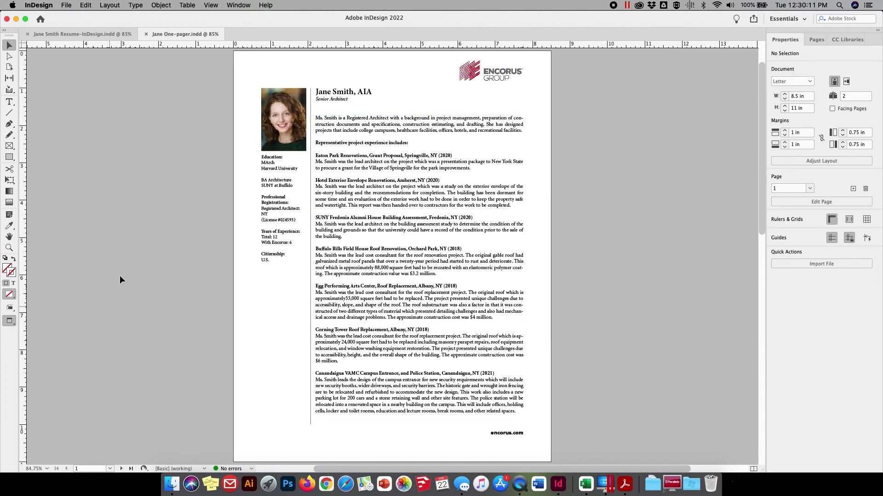
pyautogui.moveTo(704, 18); pyautogui.dragTo(431, 32)
pyautogui.click(859, 235)
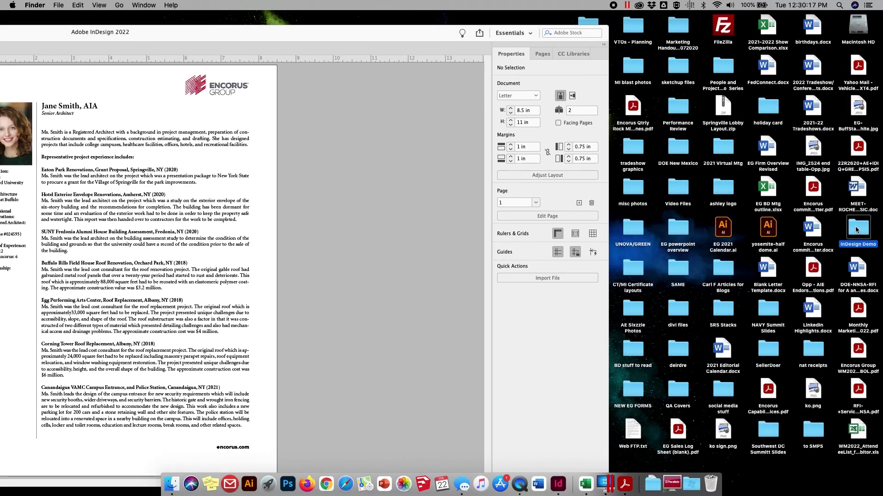
pyautogui.press('super+o')
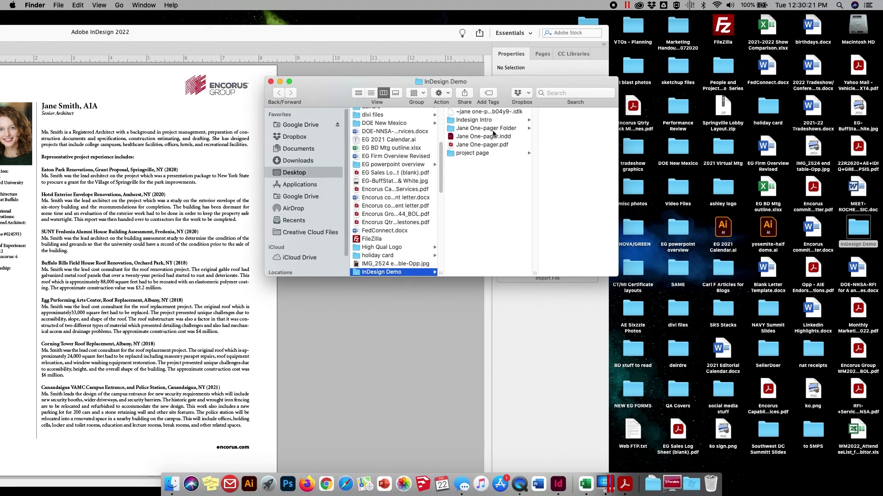
pyautogui.click(452, 132)
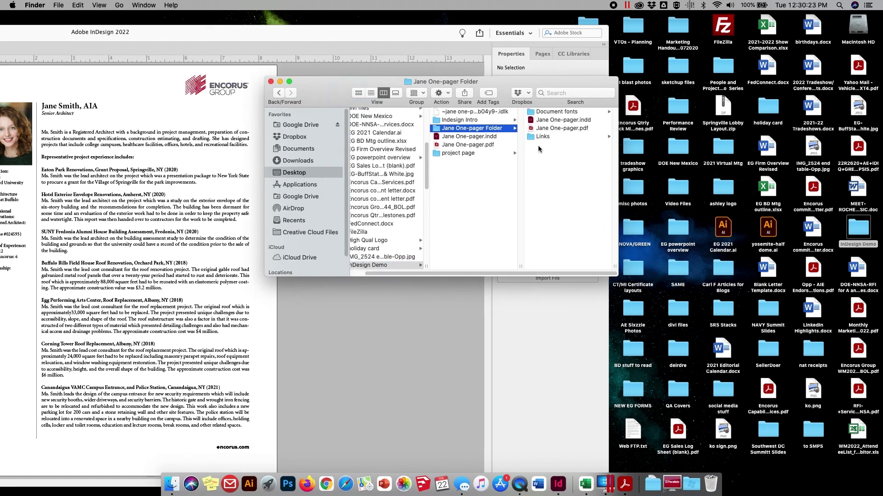
pyautogui.click(270, 81)
pyautogui.click(331, 31)
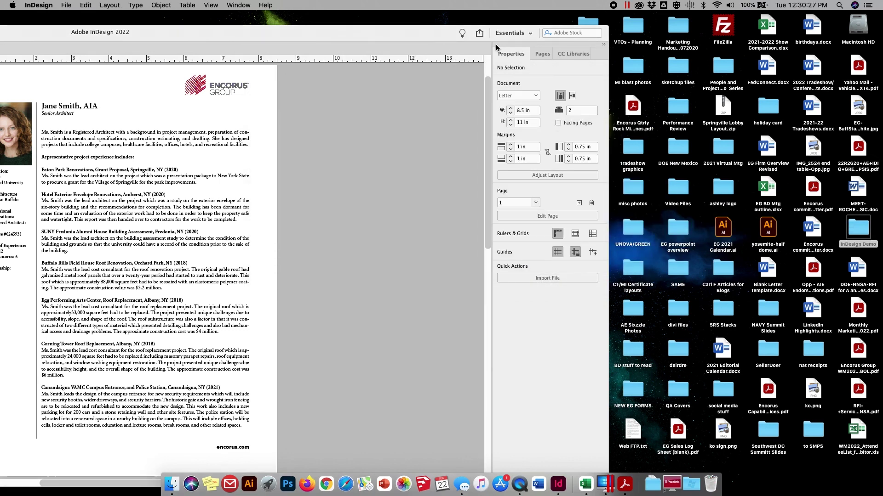
pyautogui.doubleClick(387, 31)
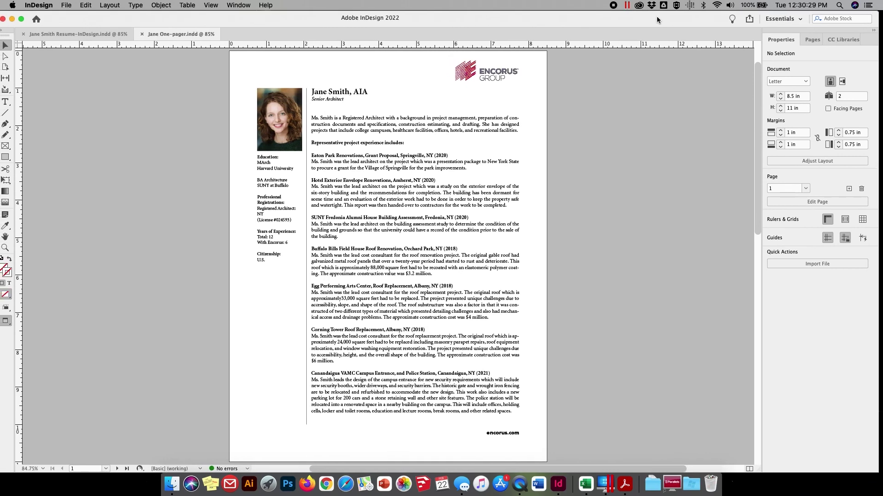
pyautogui.scroll(-1, 632, 322)
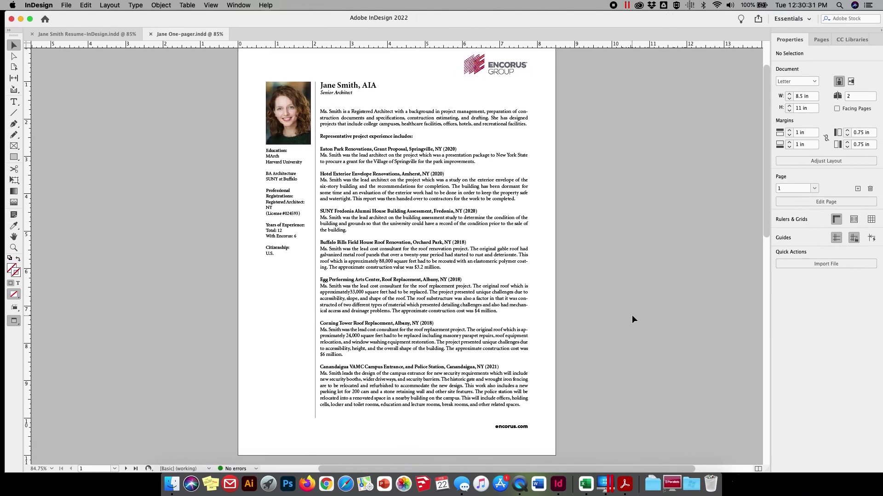
pyautogui.doubleClick(508, 436)
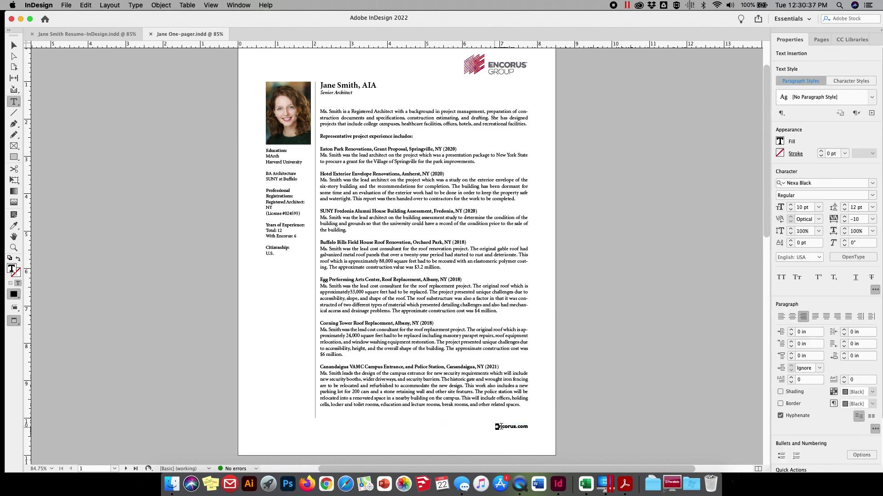
pyautogui.moveTo(496, 427); pyautogui.dragTo(529, 427)
pyautogui.click(110, 5)
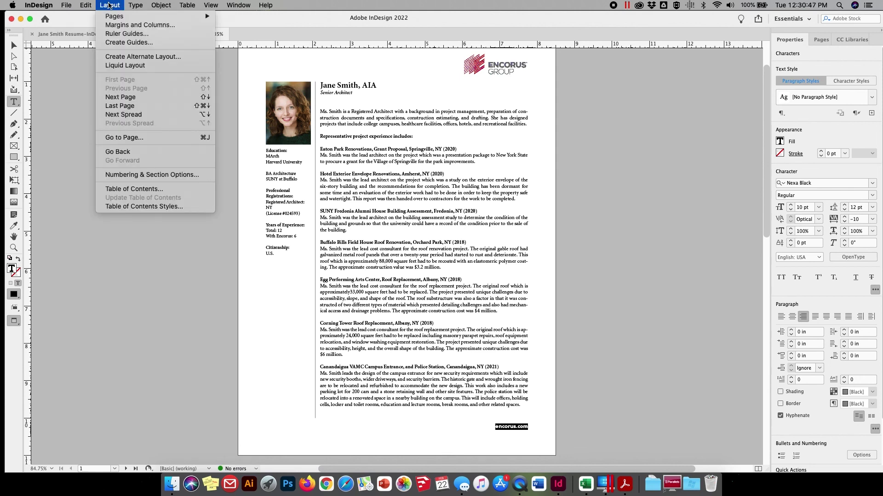
pyautogui.moveTo(136, 5)
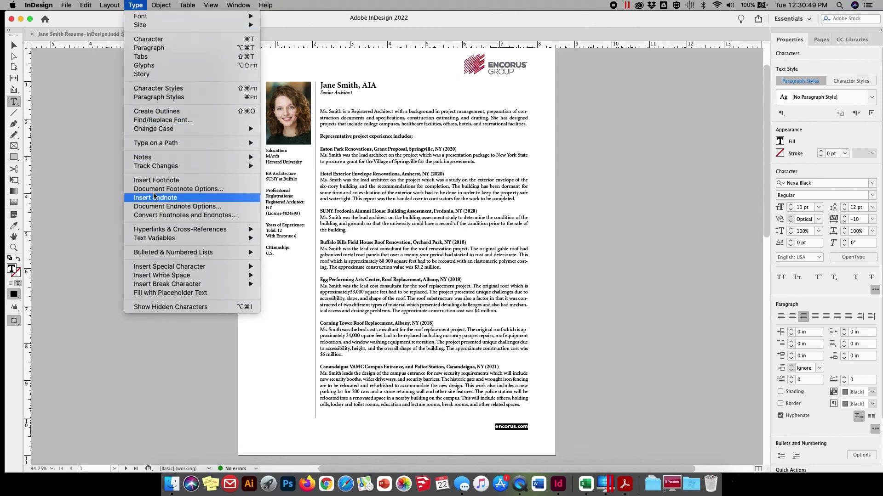
pyautogui.moveTo(188, 229)
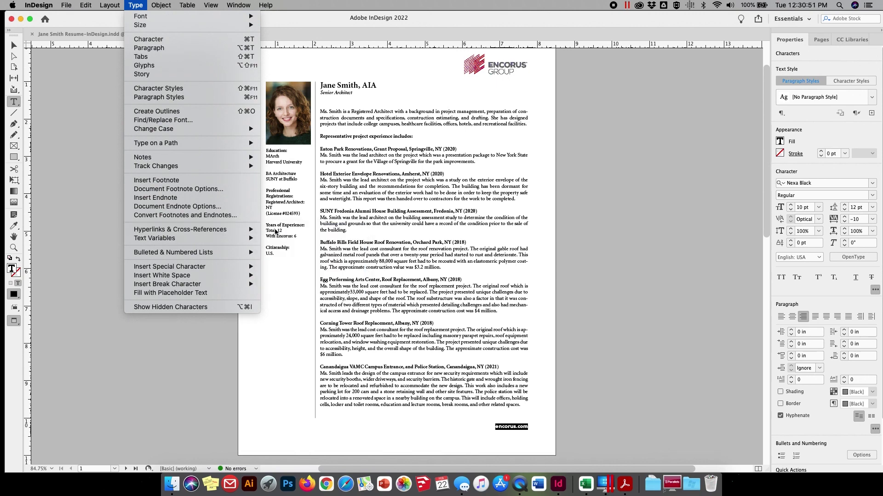
pyautogui.click(283, 228)
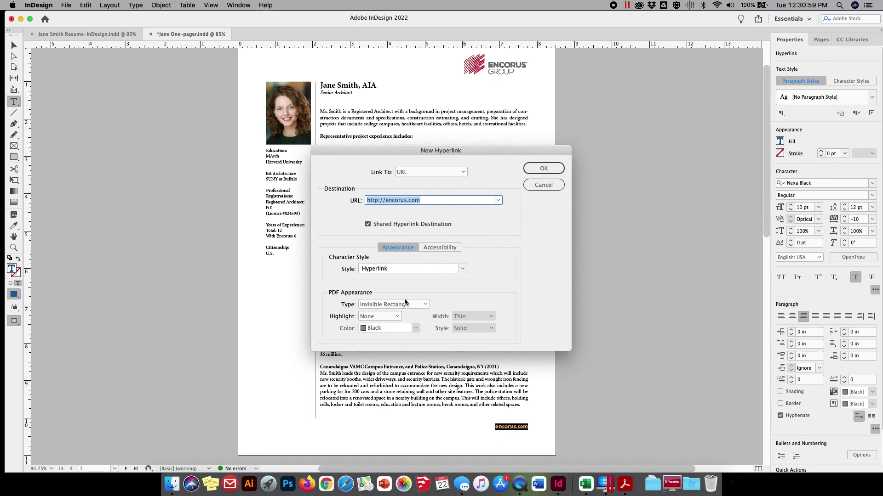
pyautogui.click(543, 169)
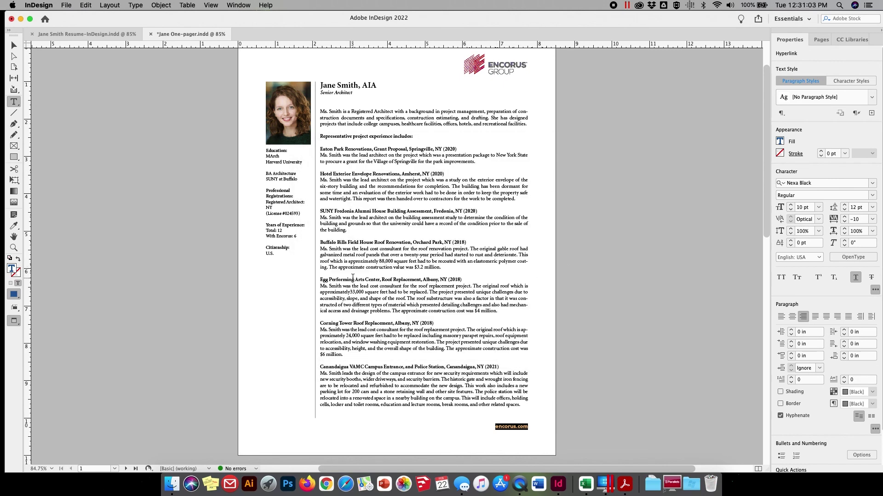
pyautogui.press('Escape')
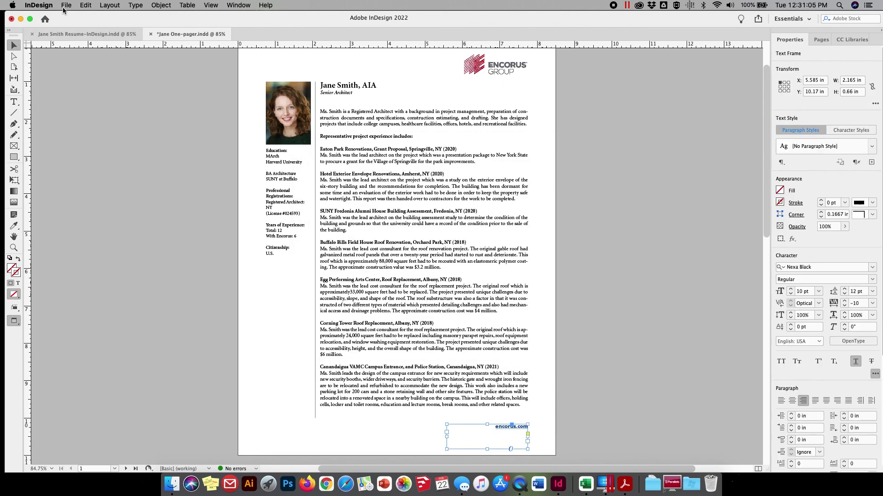
# Re-export Jane One-pager.pdf with [High Quality Print], replacing the old file and including hyperlinks.
pyautogui.click(65, 7)
pyautogui.moveTo(95, 164)
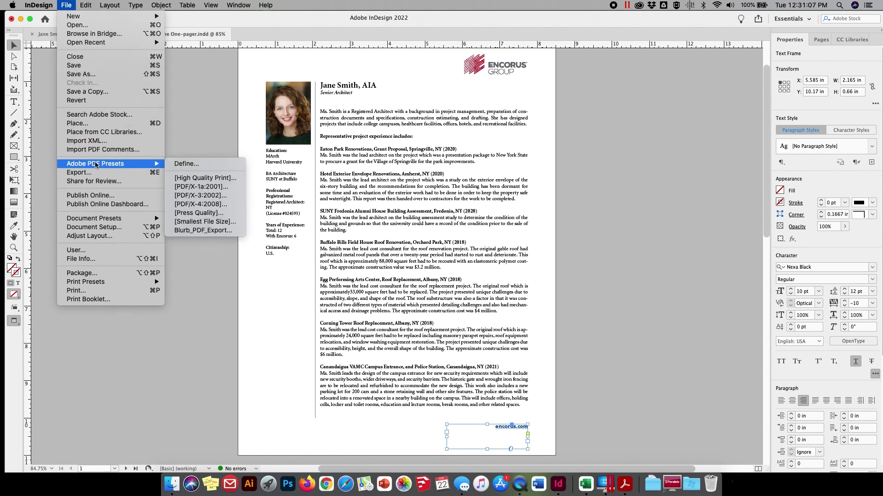
pyautogui.click(208, 180)
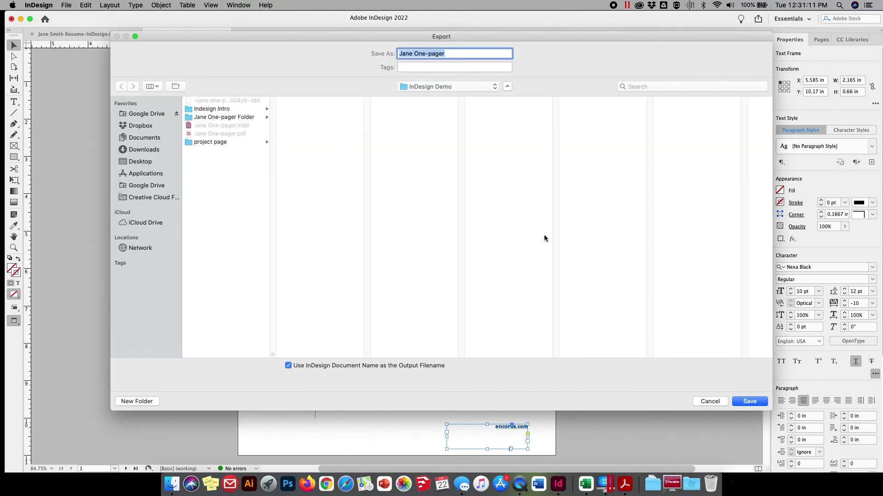
pyautogui.click(745, 402)
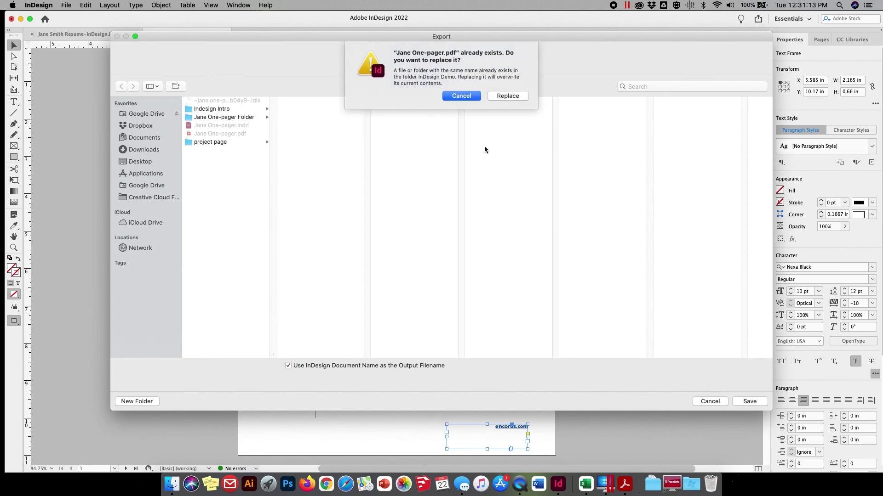
pyautogui.click(509, 95)
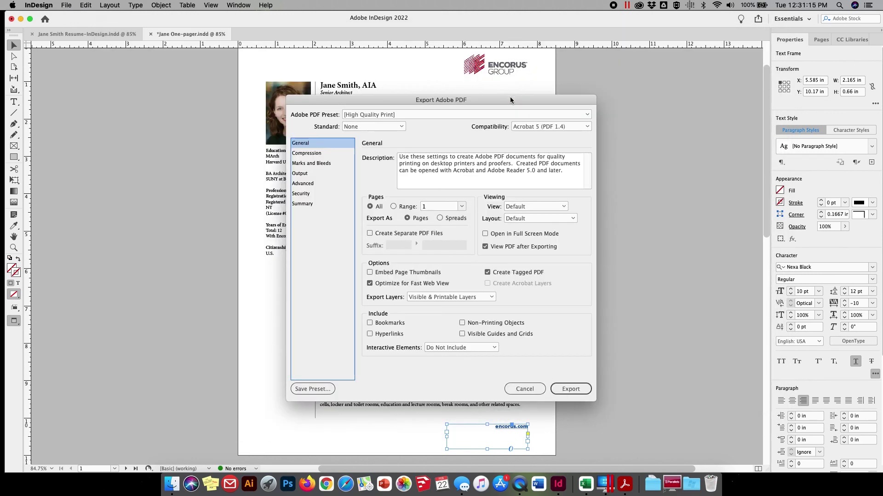
pyautogui.click(371, 334)
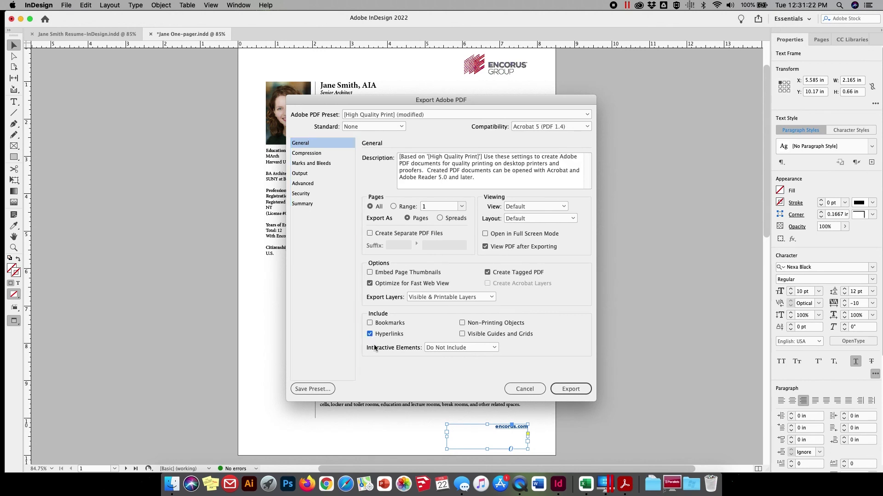
pyautogui.click(570, 390)
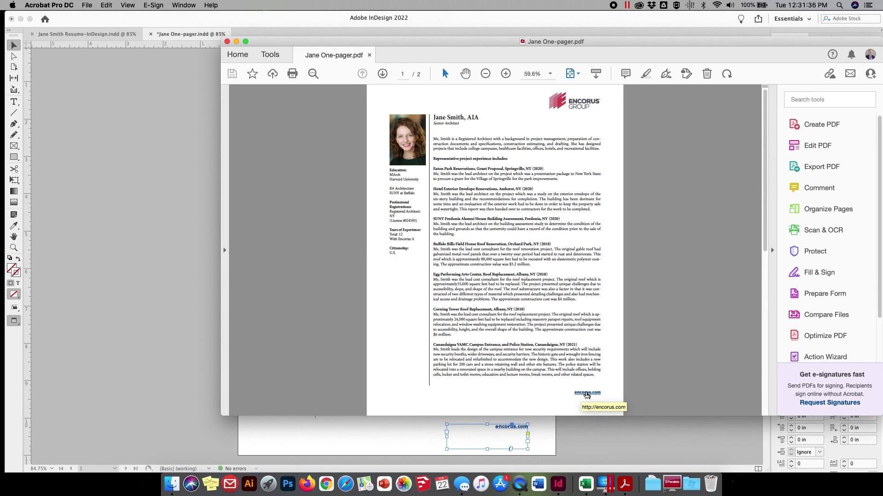
# Close Jane One-pager.pdf in Acrobat and deselect the footer frame back in InDesign.
pyautogui.click(226, 42)
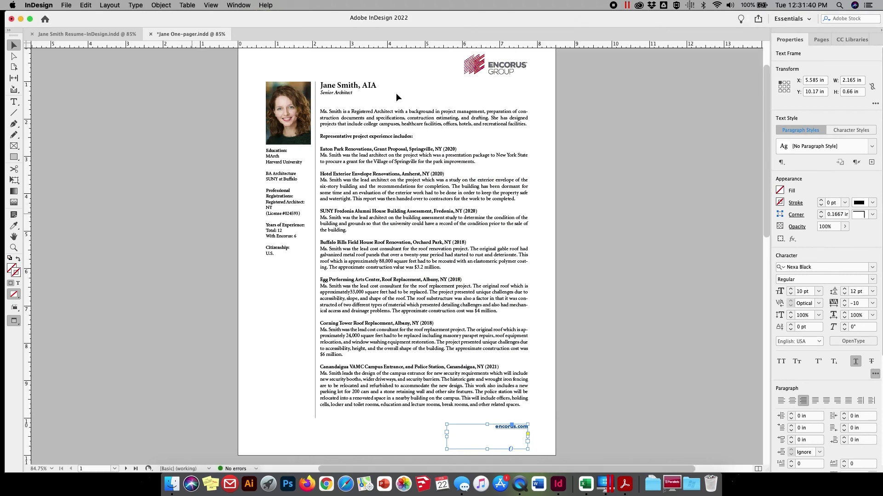
pyautogui.click(183, 302)
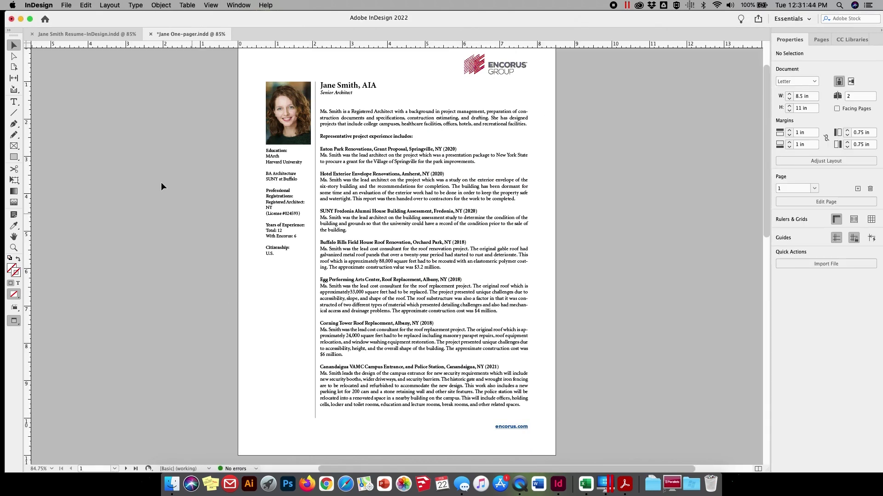